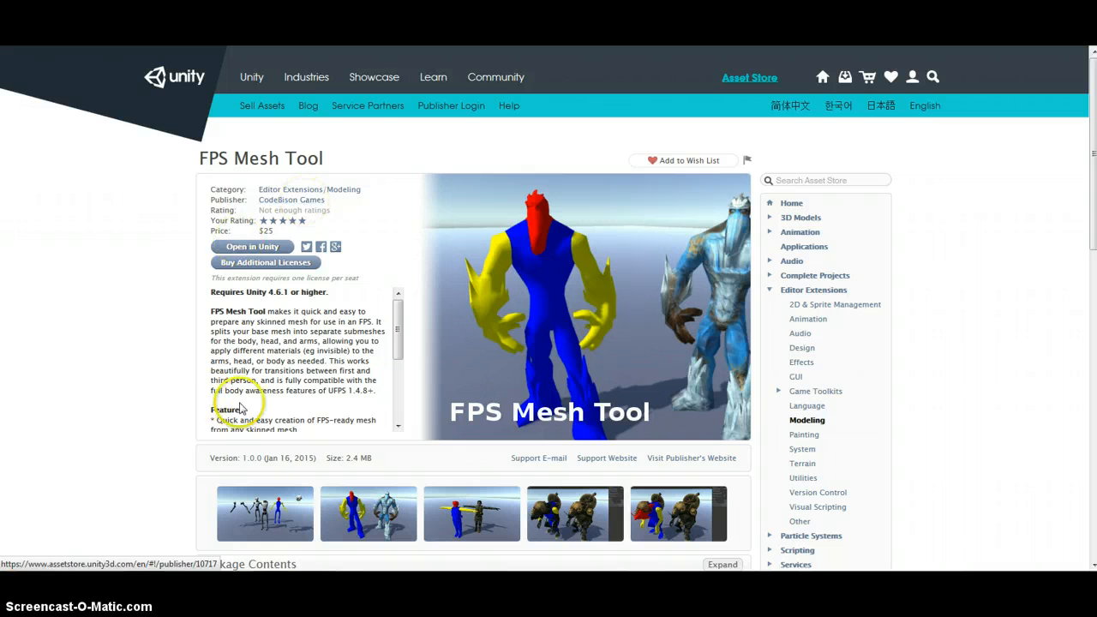
Browse the FPS Mesh Tool preview screenshots on its Asset Store page
left_click(289, 526)
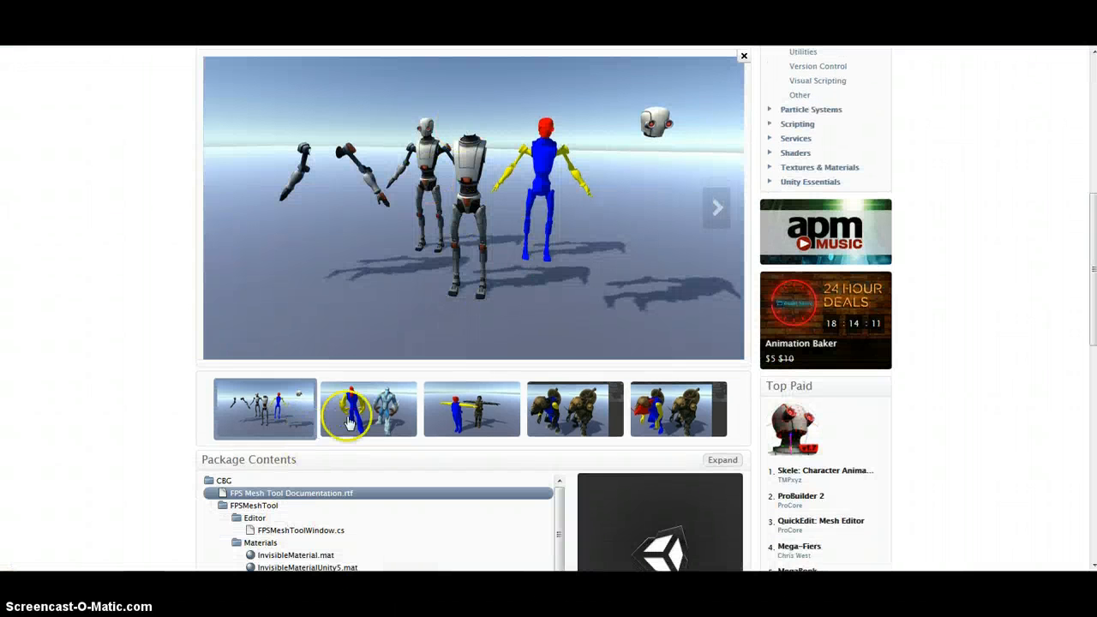
left_click(349, 424)
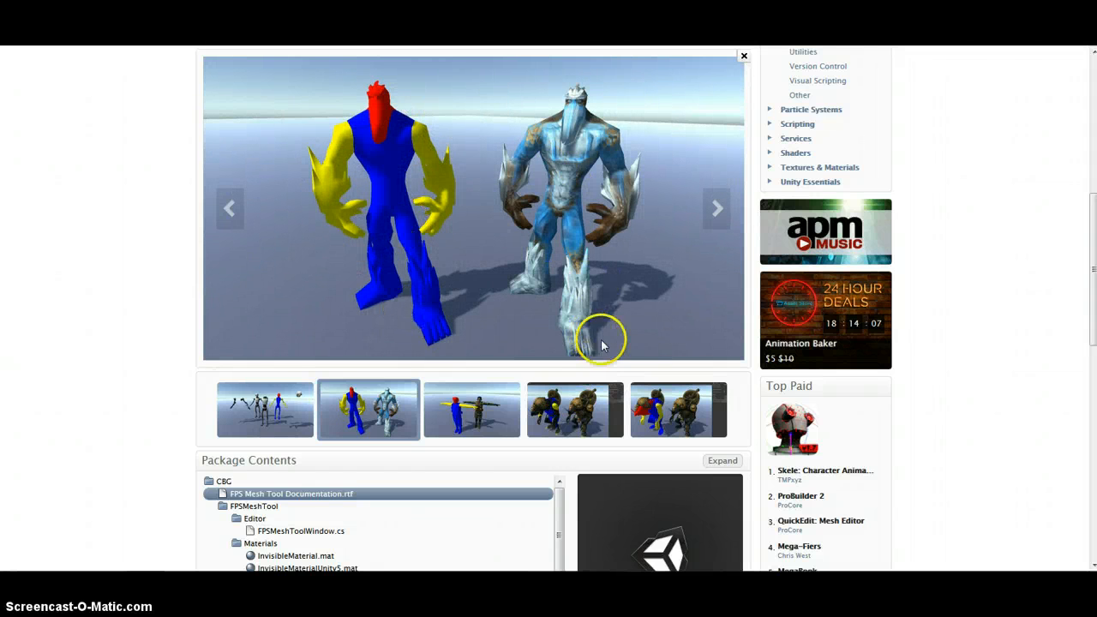
left_click(471, 403)
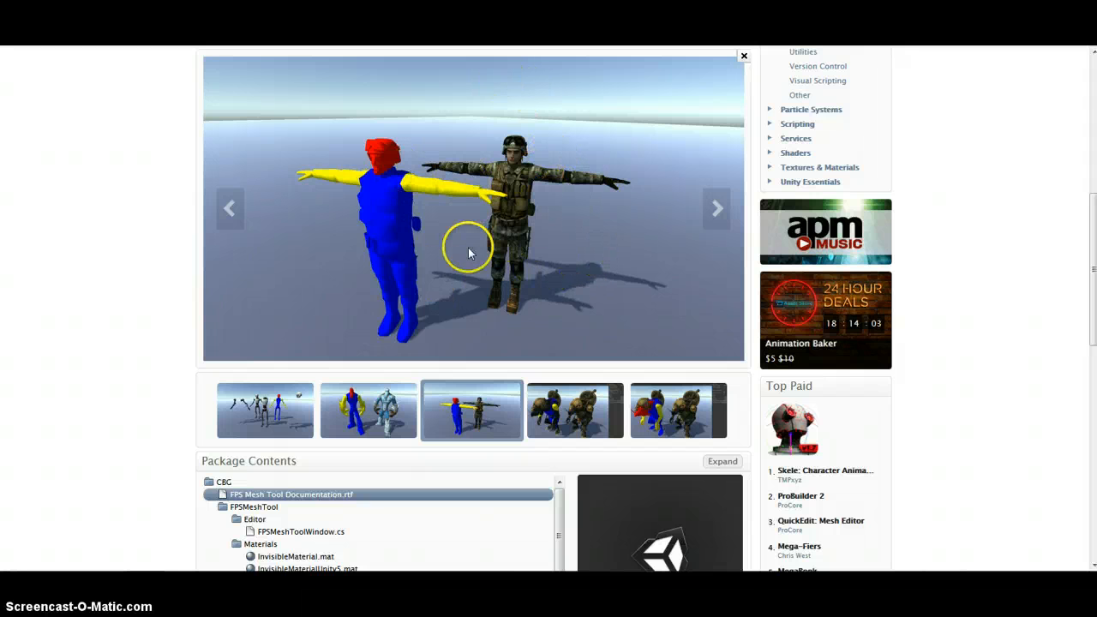
left_click(283, 409)
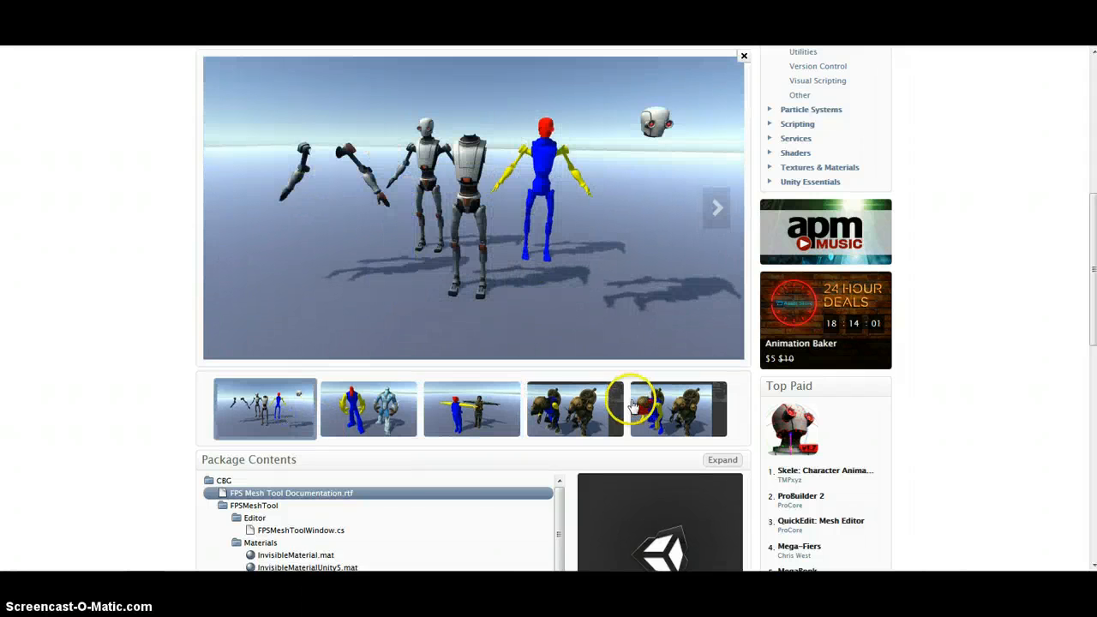
left_click(684, 404)
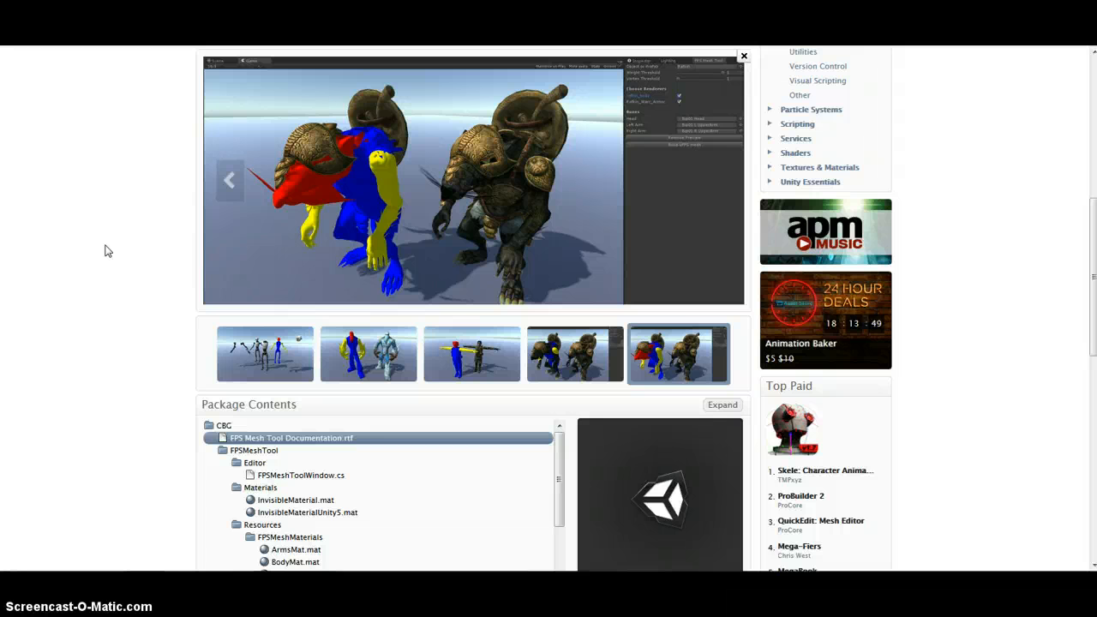
left_click(78, 330)
left_click(163, 449)
left_click(122, 291)
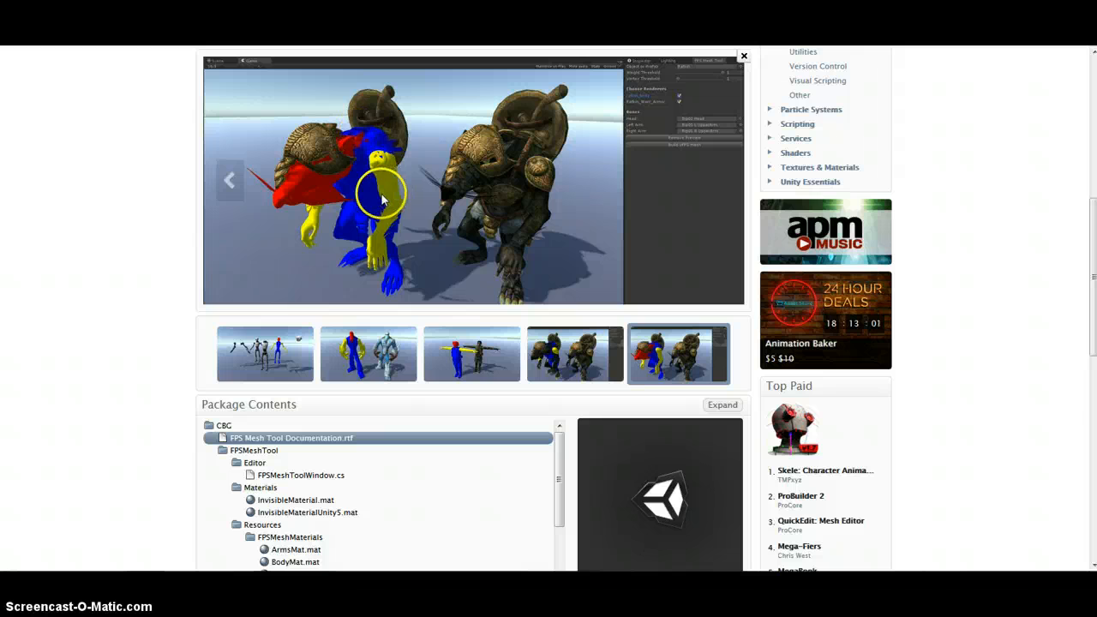
left_click(92, 190)
scroll(92, 190, "up", 3)
scroll(97, 196, "up", 2)
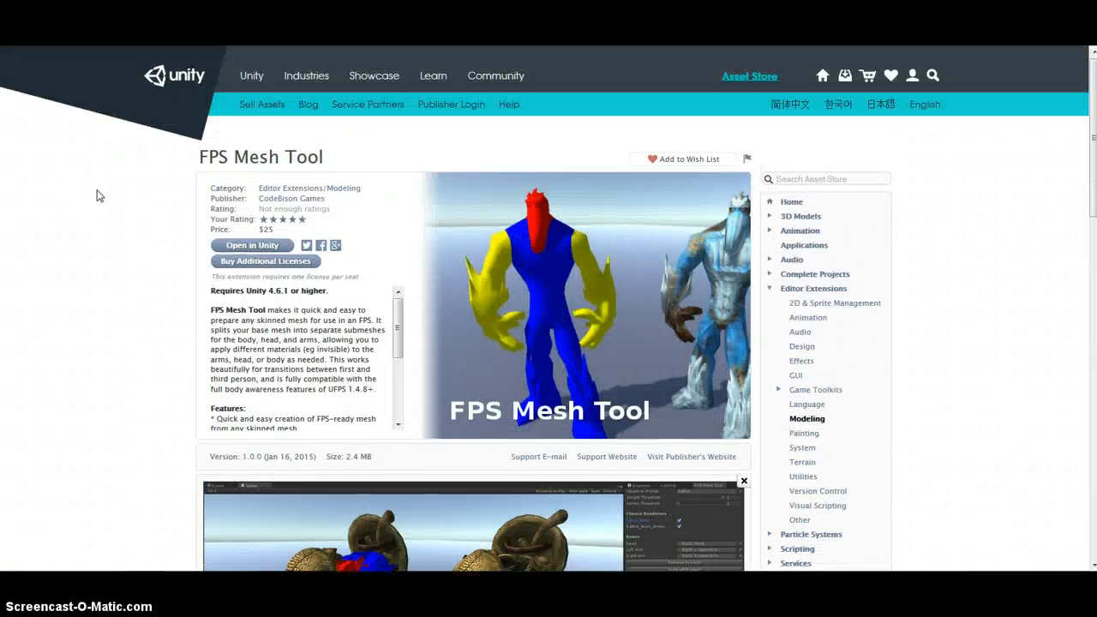
left_click(117, 188)
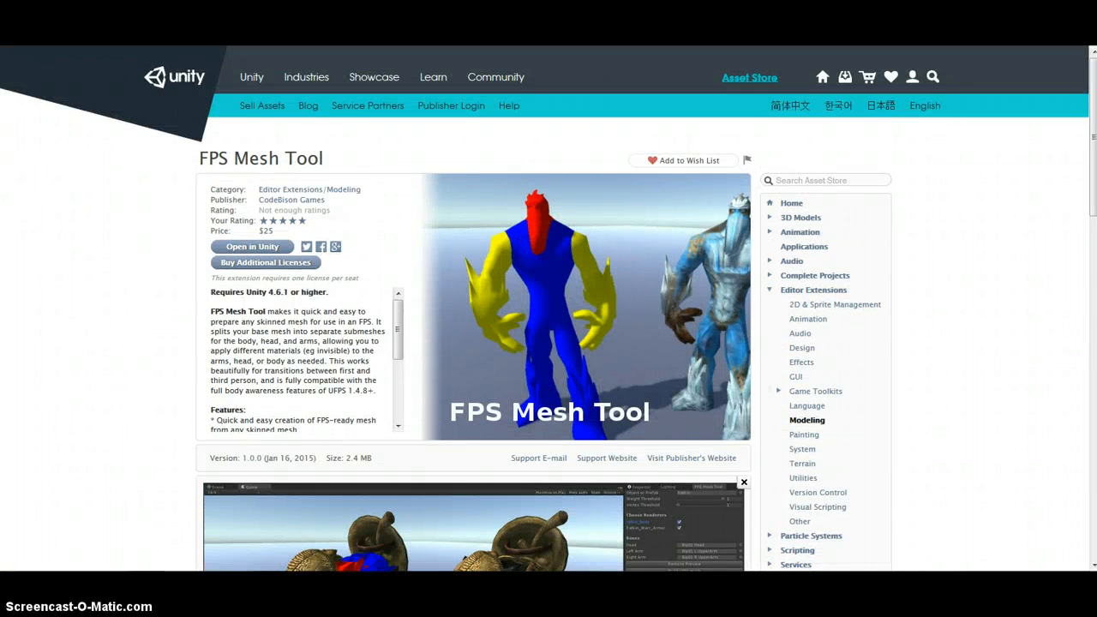
Switch to Unity and open the About Unity dialog to check the installed version, then close it
key("ctrl+Tab")
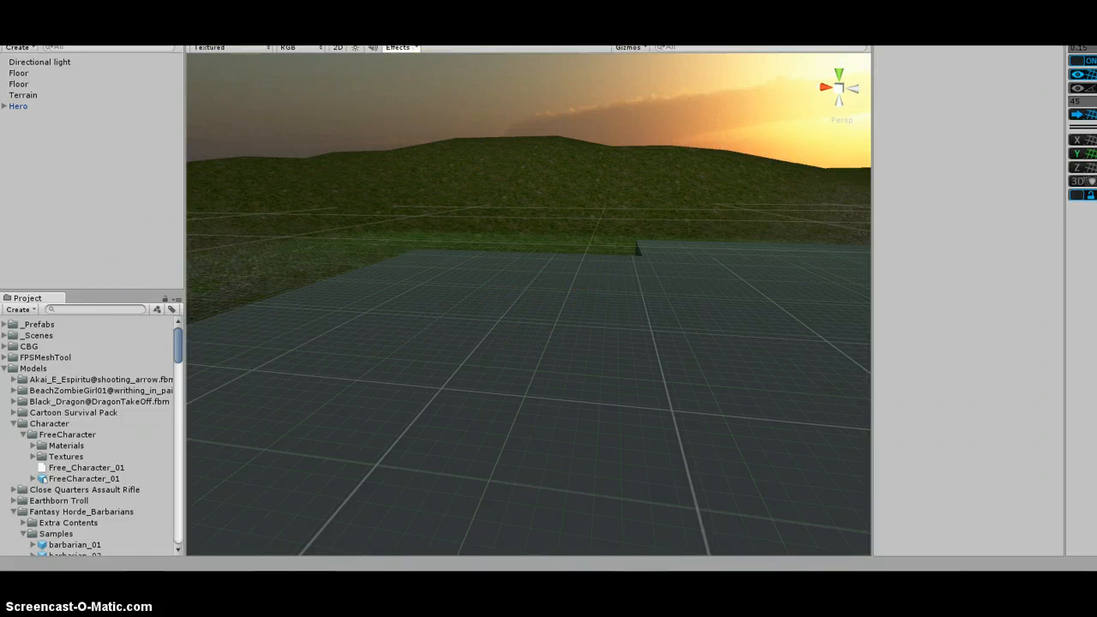
left_click(189, 6)
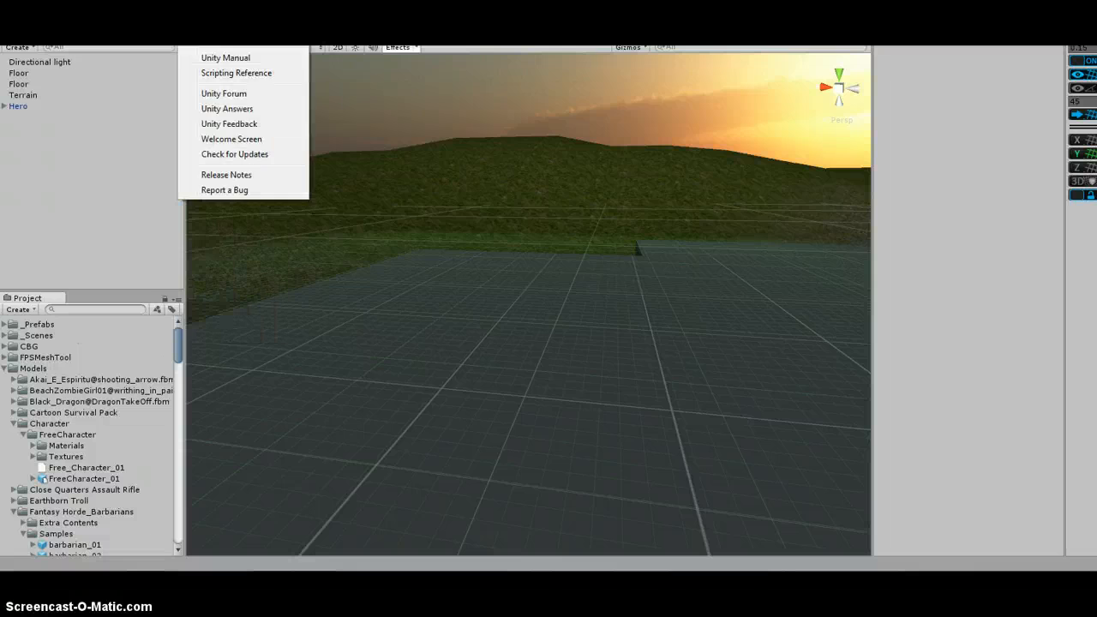
left_click(225, 16)
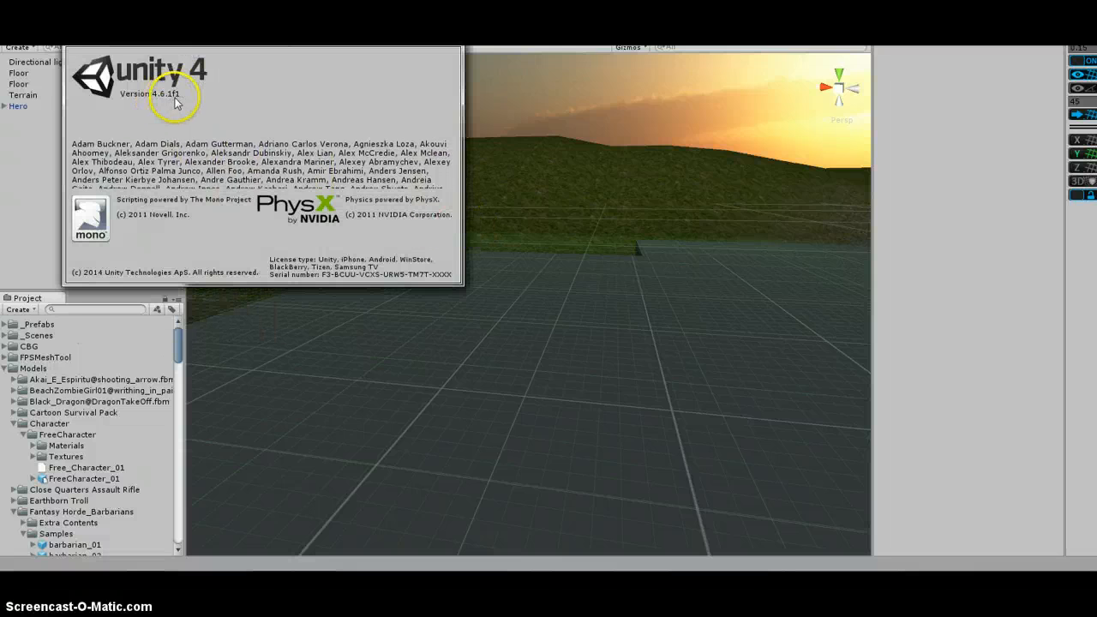
left_click(233, 233)
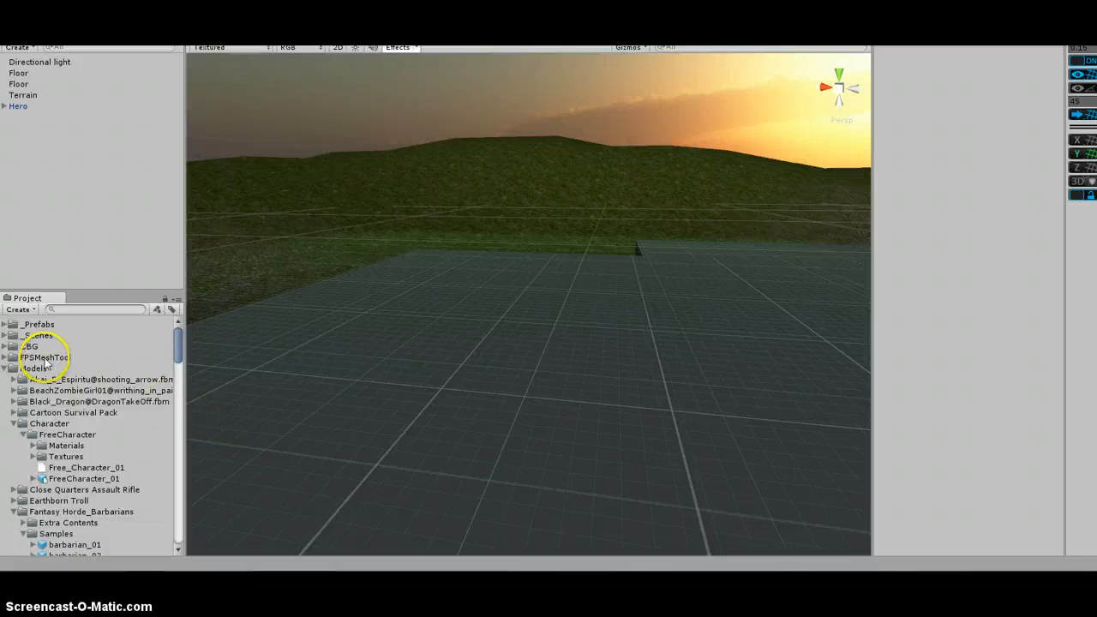
Expand and collapse the CBG folder in the Project panel to inspect its contents
left_click(5, 347)
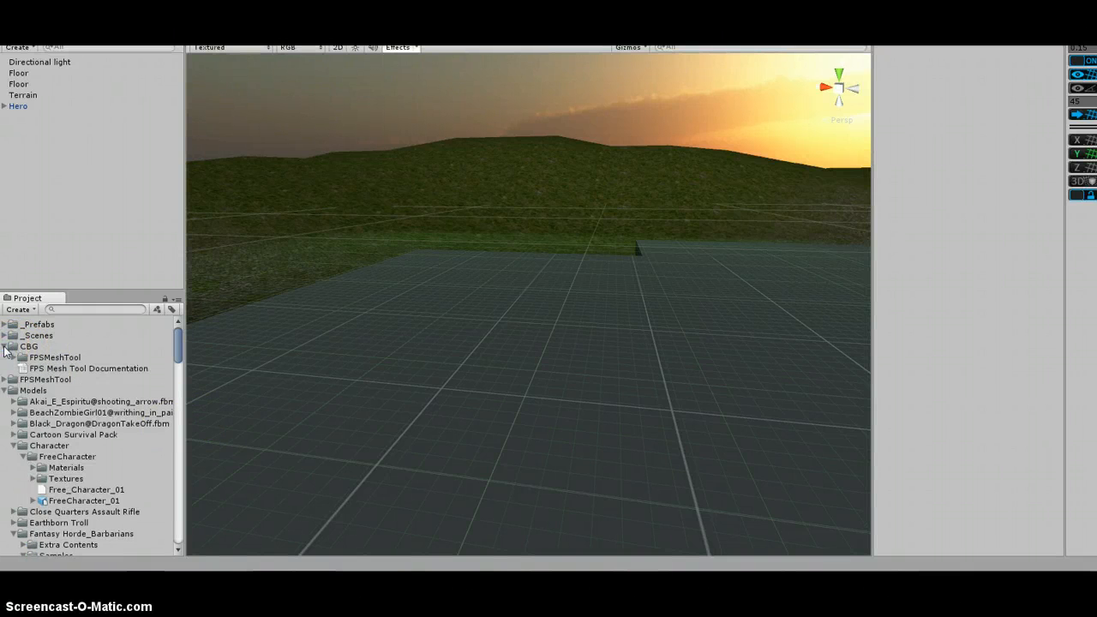
left_click(5, 347)
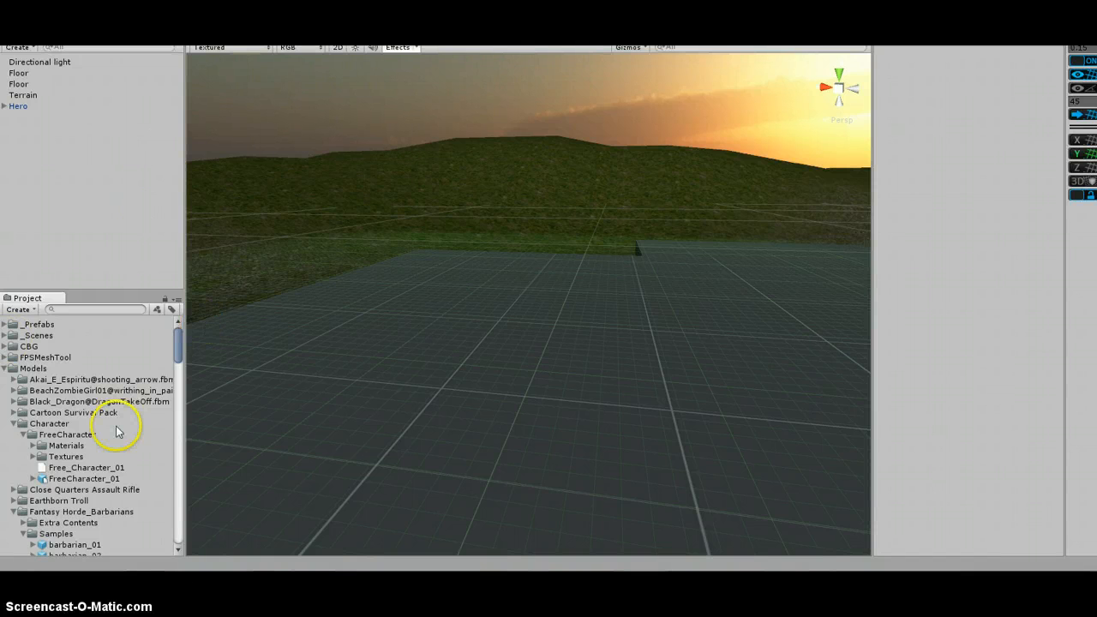
left_click(58, 149)
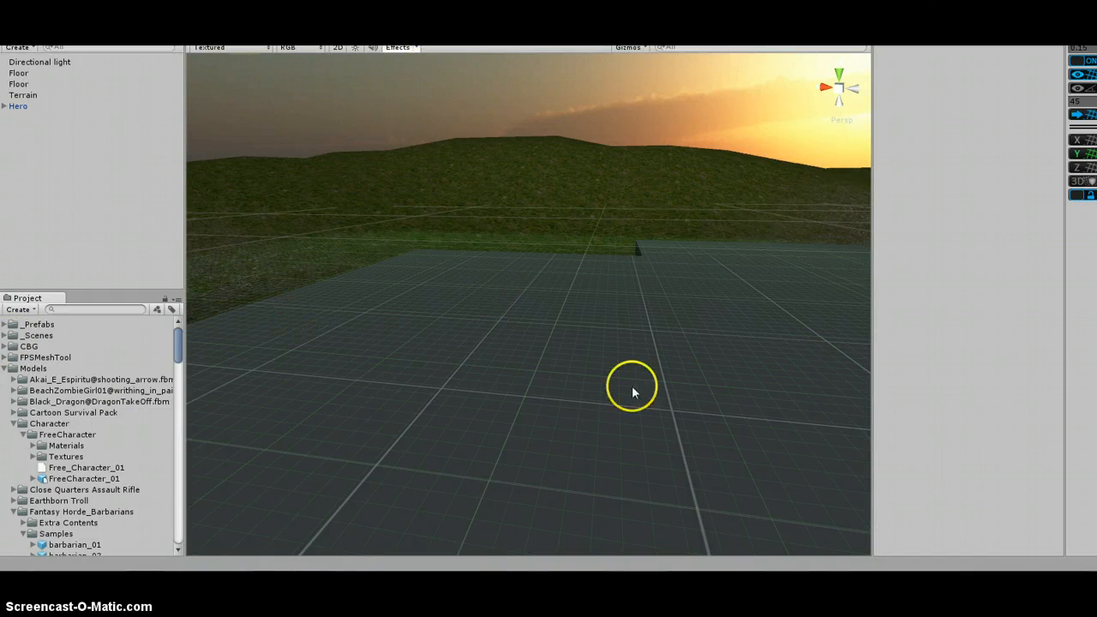
Add the FreeCharacter_01 model to the scene and move it along X to about 1.05
left_click(91, 479)
left_click_drag(92, 479, 71, 185)
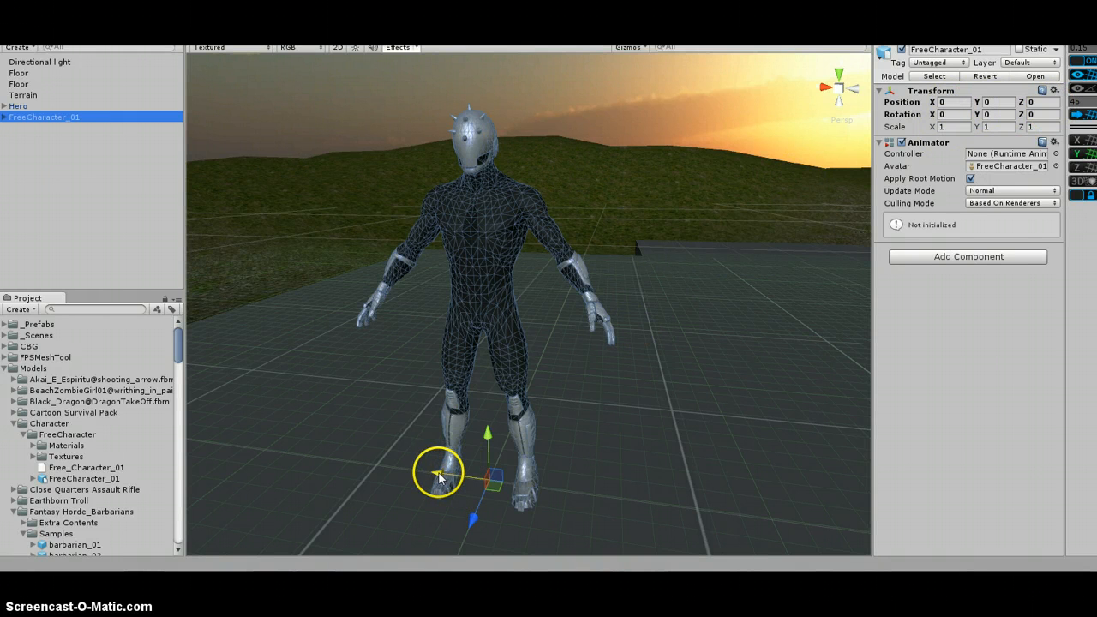
left_click_drag(438, 477, 300, 463)
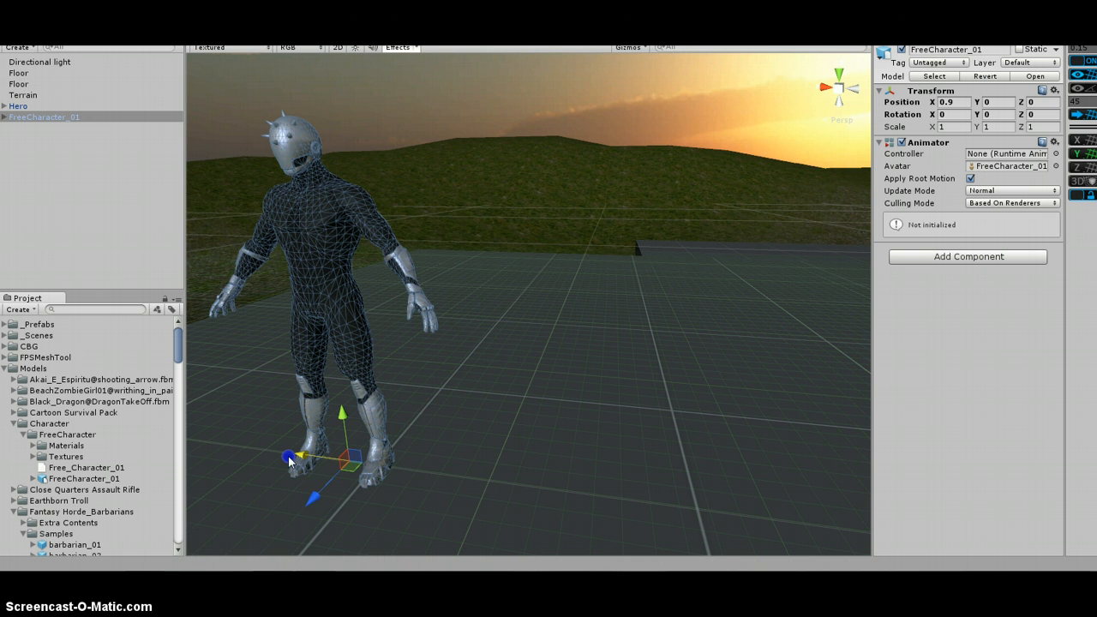
left_click_drag(289, 460, 419, 472)
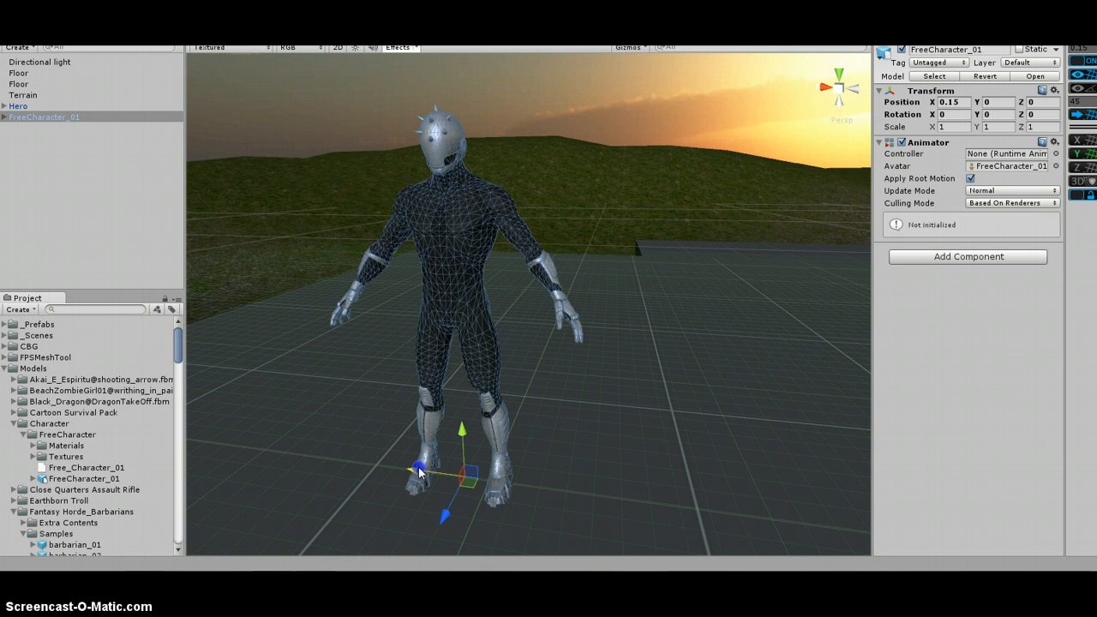
left_click_drag(426, 474, 435, 477)
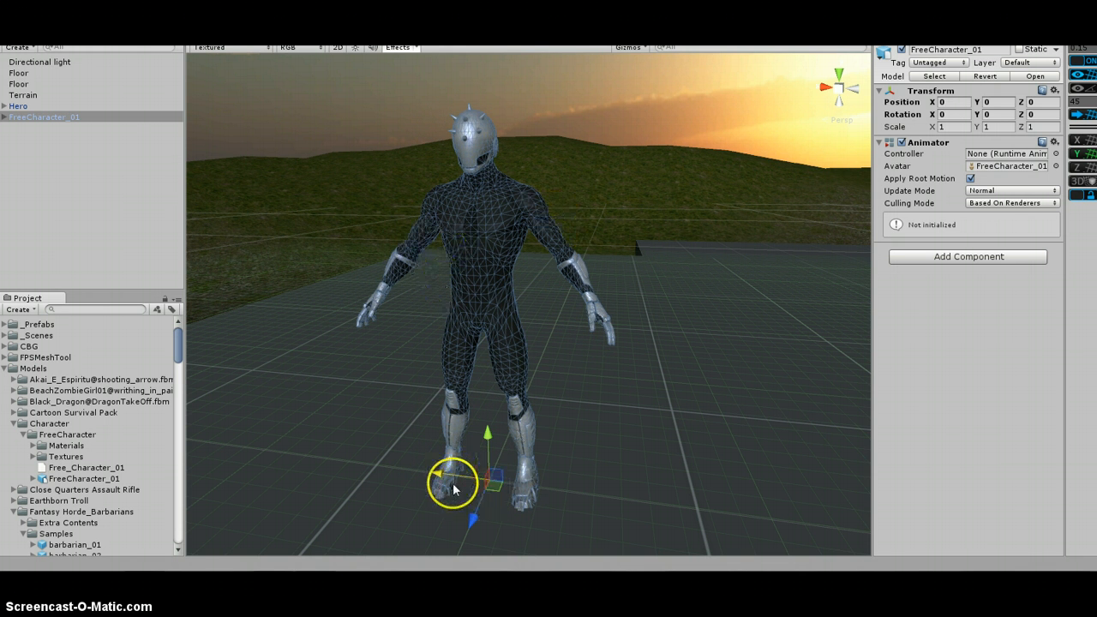
left_click_drag(440, 478, 270, 470)
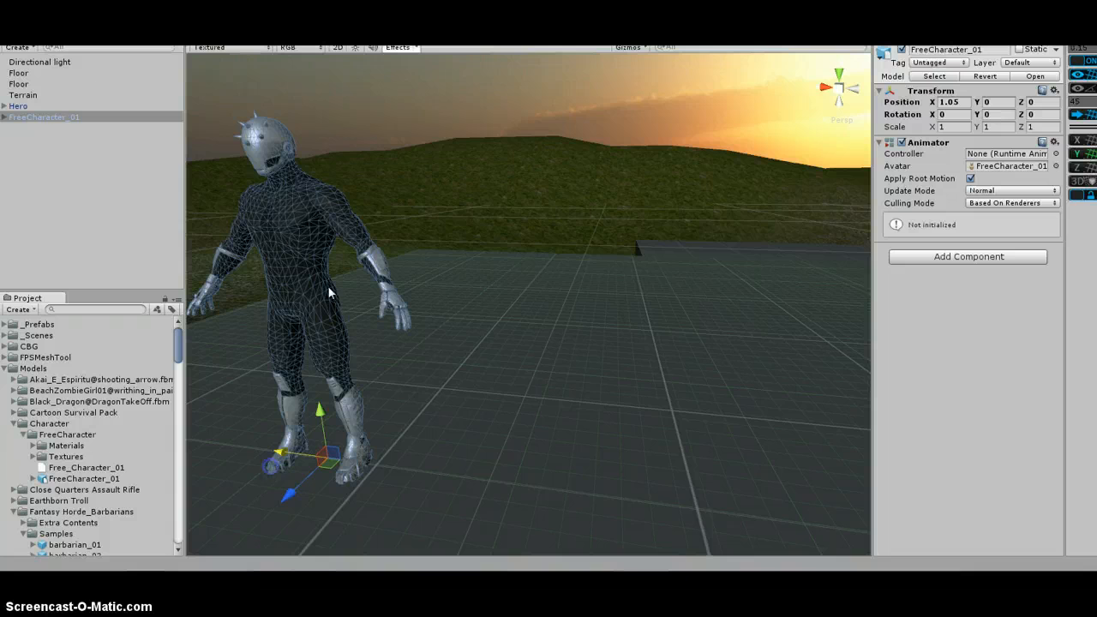
Open the FPS Mesh Tool window and assign FreeCharacter_01 as its Object or Prefab
left_click(86, 38)
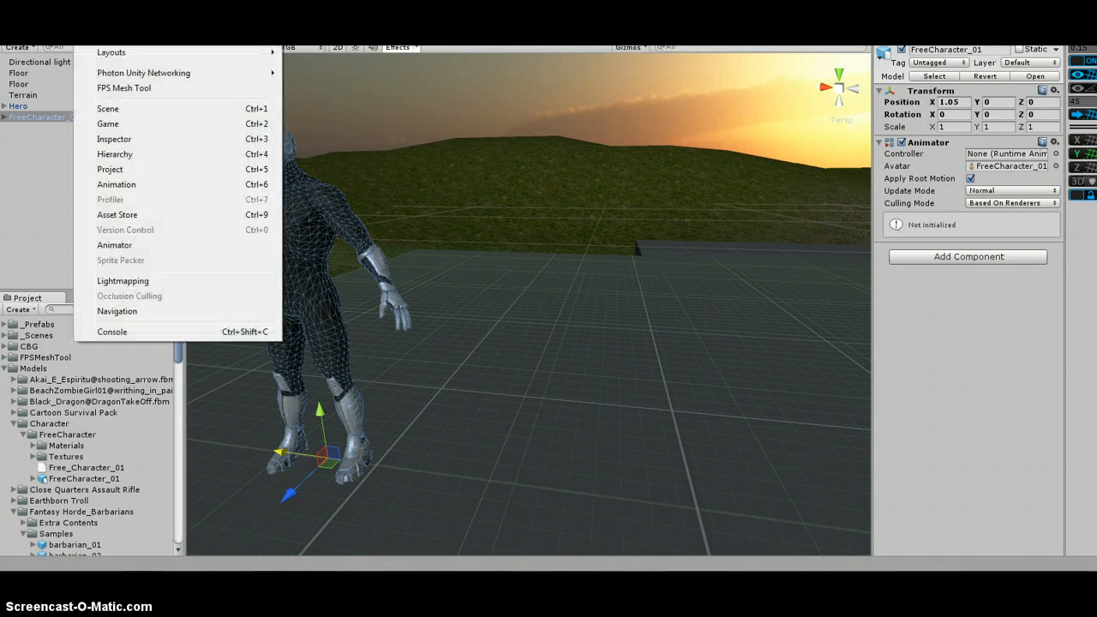
left_click(167, 89)
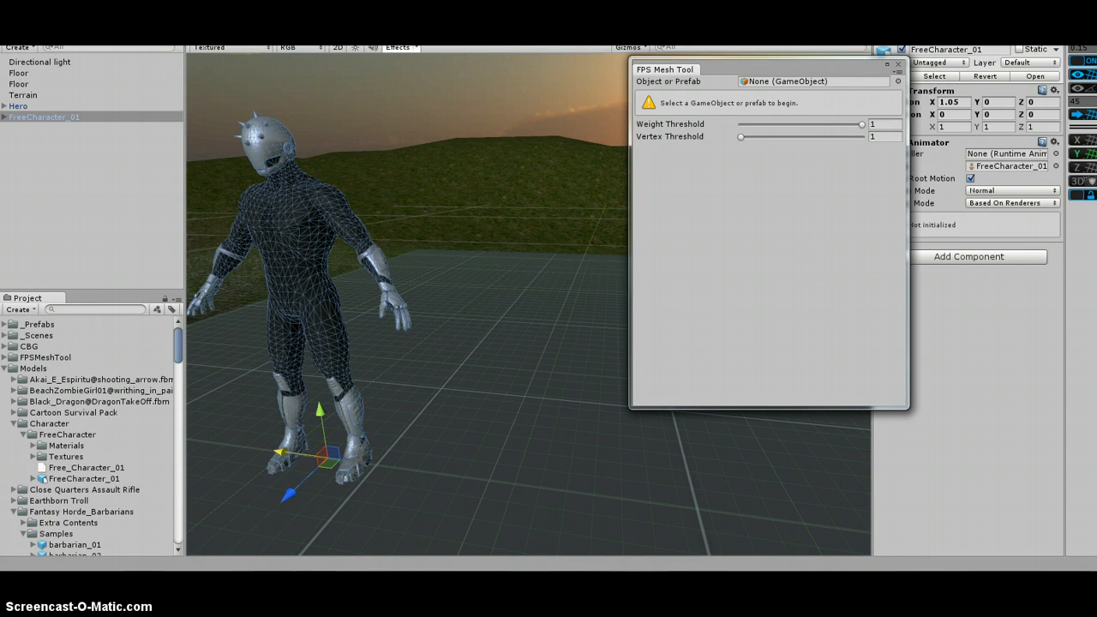
left_click_drag(783, 62, 688, 74)
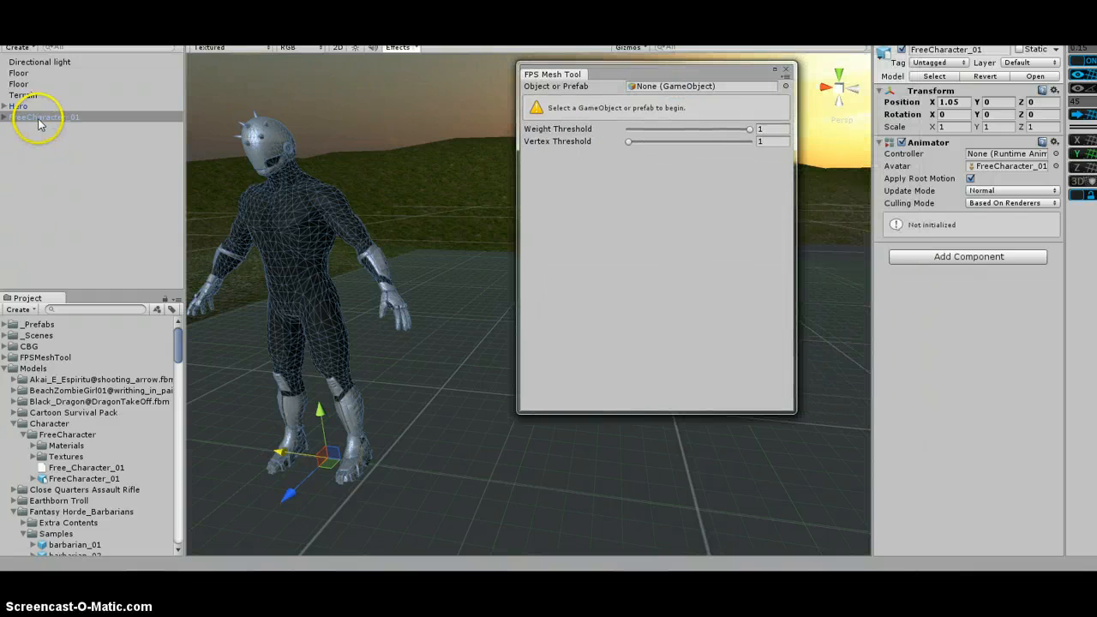
left_click_drag(37, 123, 783, 73)
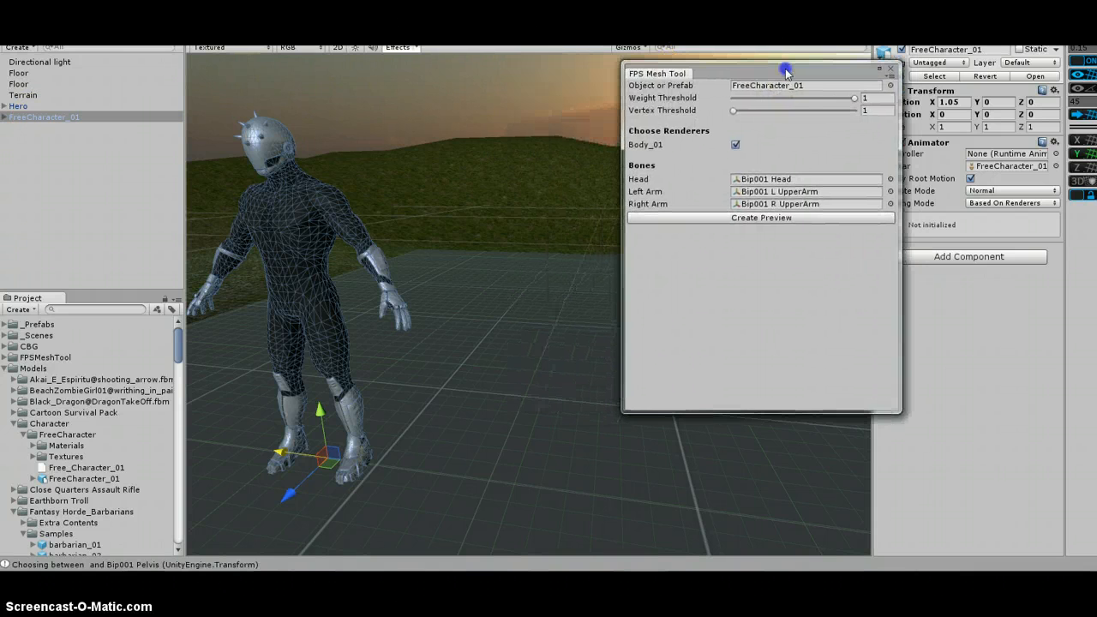
Check the Head, Left Arm and Right Arm bone assignments and create the mesh preview
left_click(797, 181)
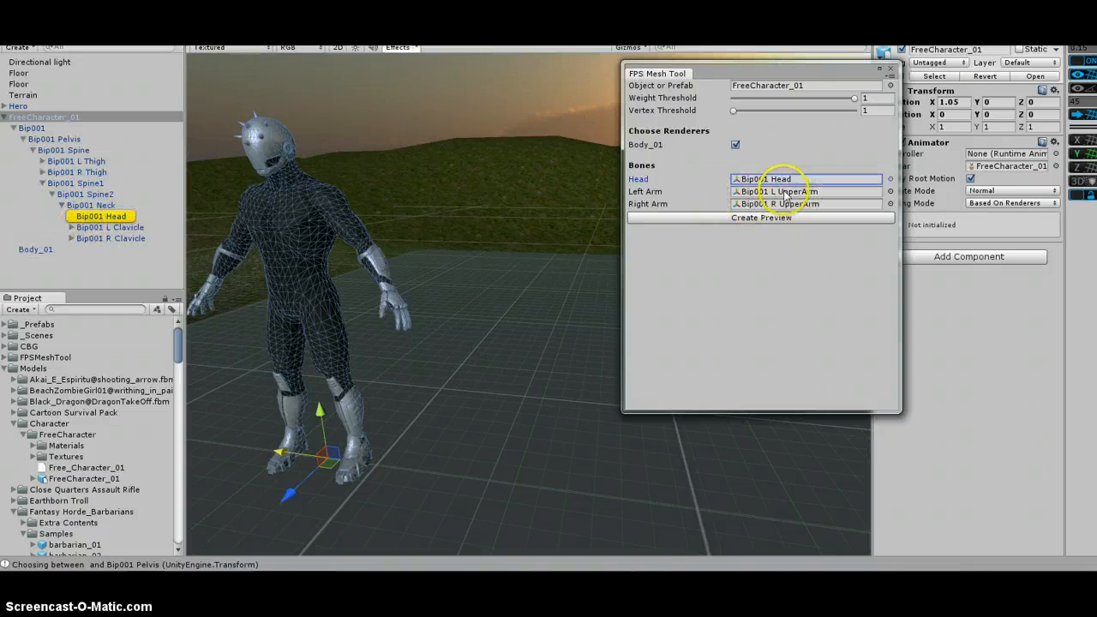
left_click(785, 192)
left_click(790, 206)
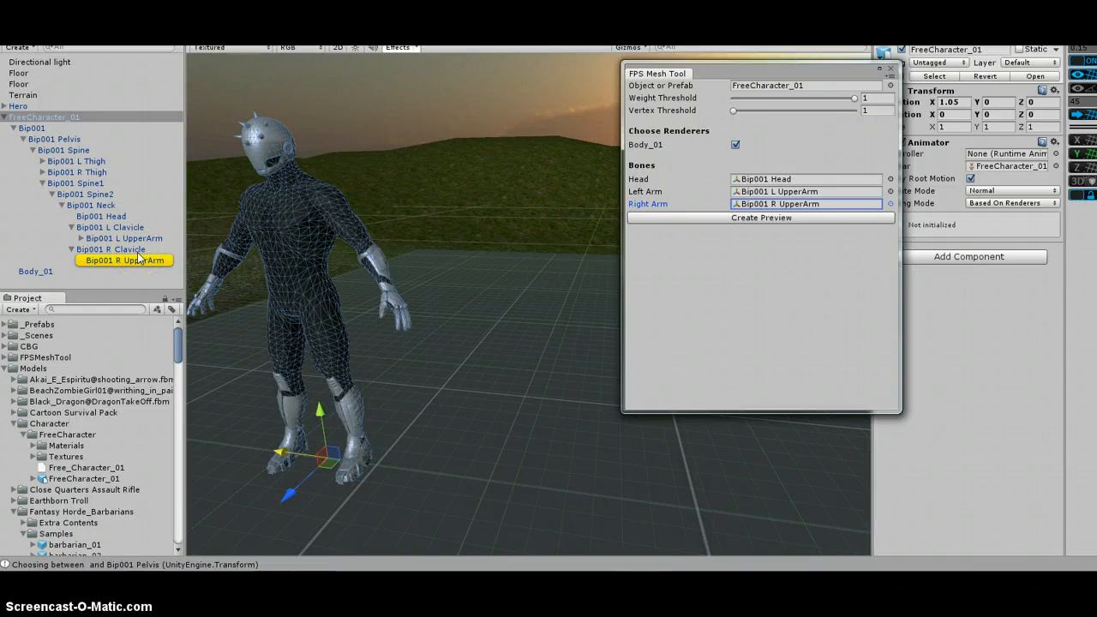
left_click(775, 219)
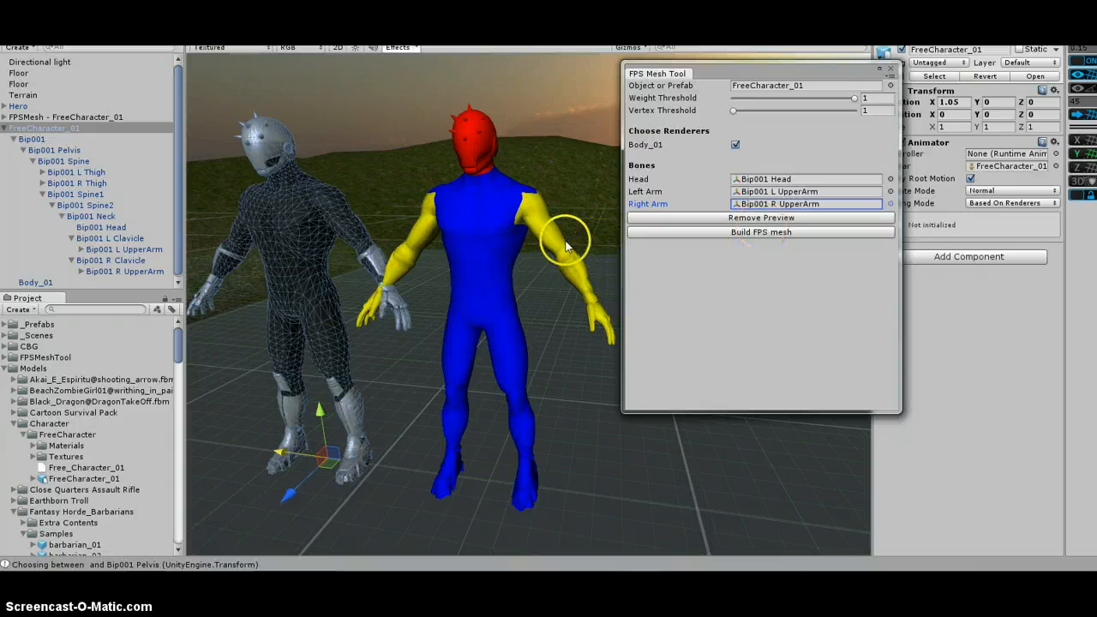
Inspect the colored preview mesh of the character in the scene view
scroll(489, 196, "up", 3)
scroll(488, 192, "down", 3)
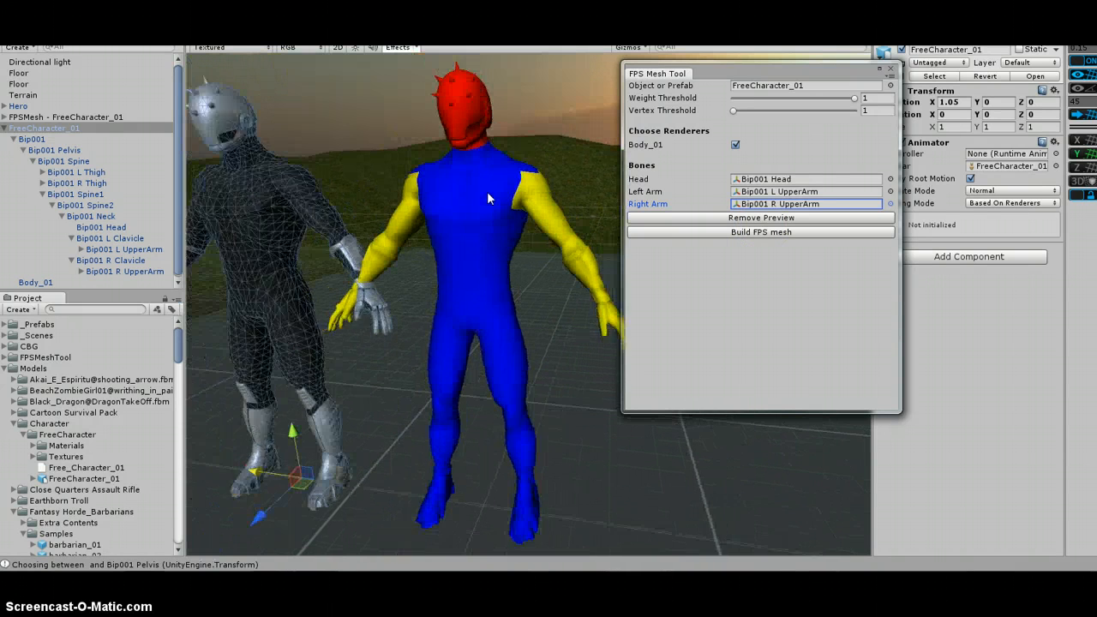
middle_click_drag(489, 183, 482, 221)
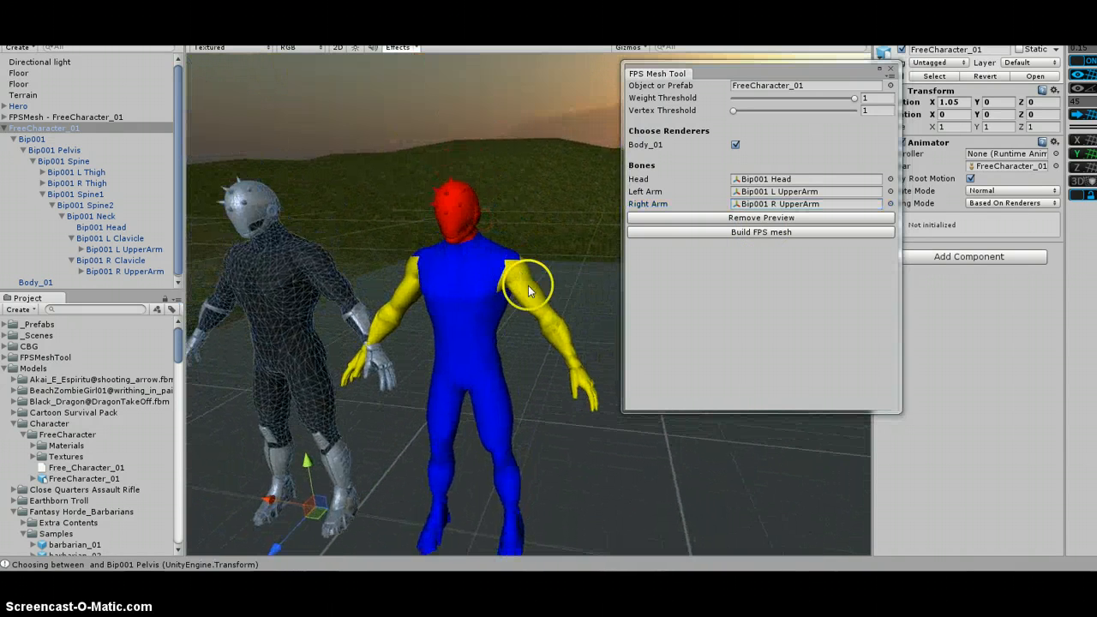
left_click(440, 252)
left_click(477, 472)
left_click(485, 268)
Change the Left Arm bone to Bip001 R UpperArm
left_click(769, 205)
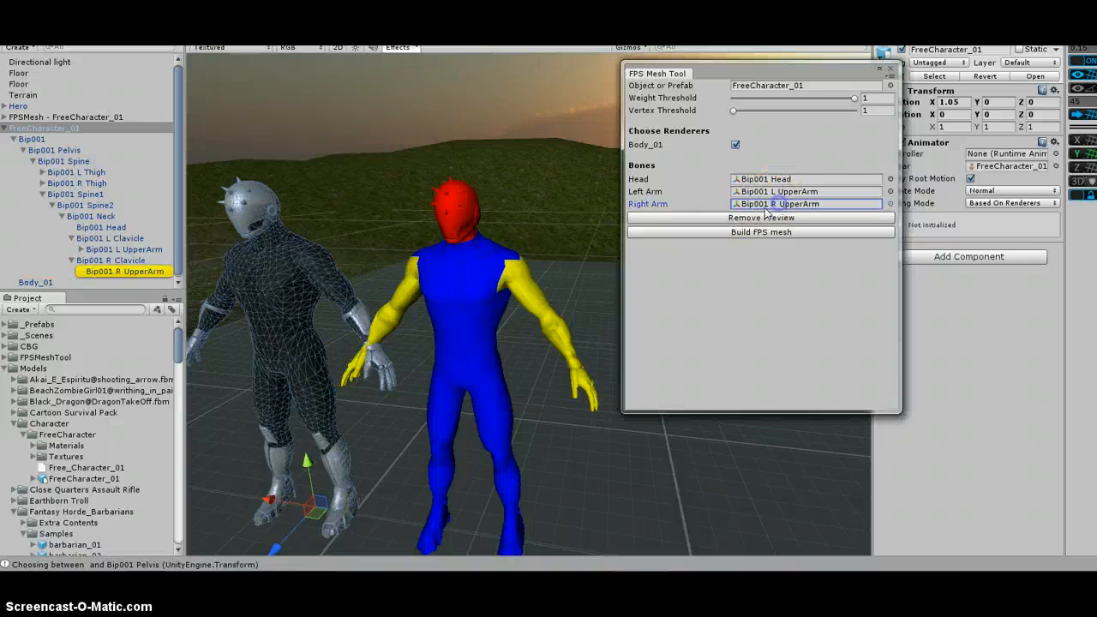
left_click(750, 194)
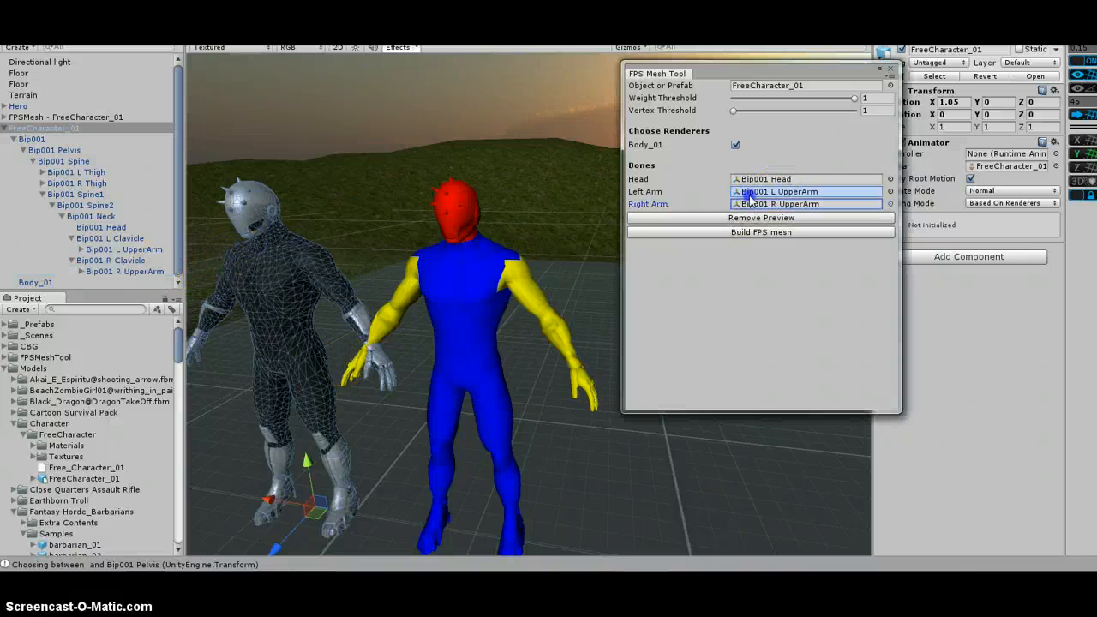
left_click_drag(749, 196, 757, 193)
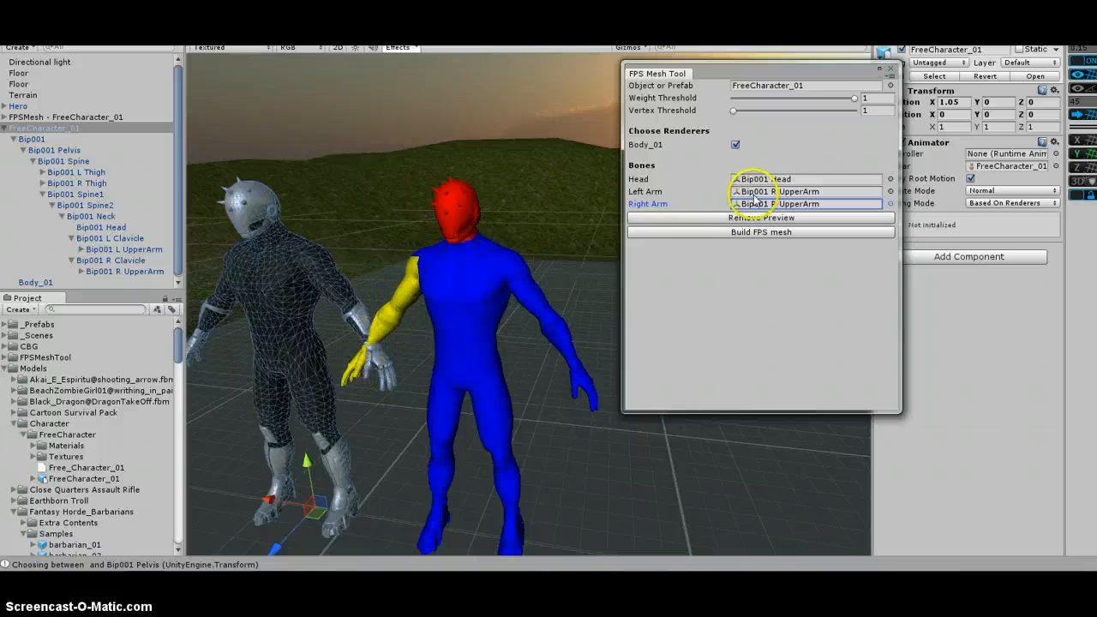
Assign Bip001 L Clavicle as the Left Arm bone
left_click(129, 239)
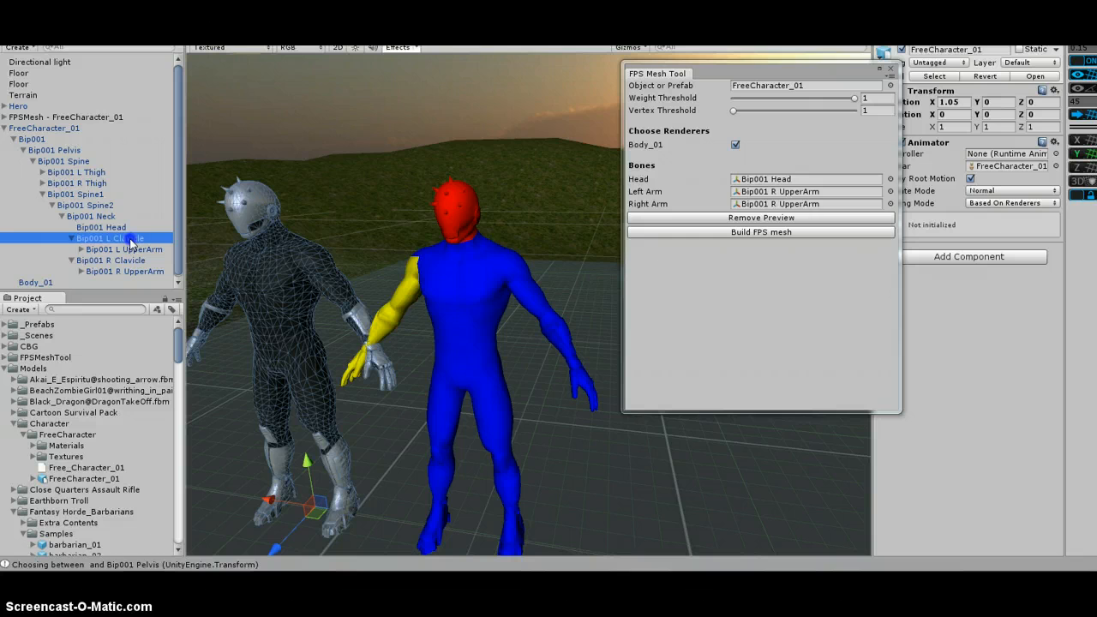
left_click_drag(128, 244, 790, 195)
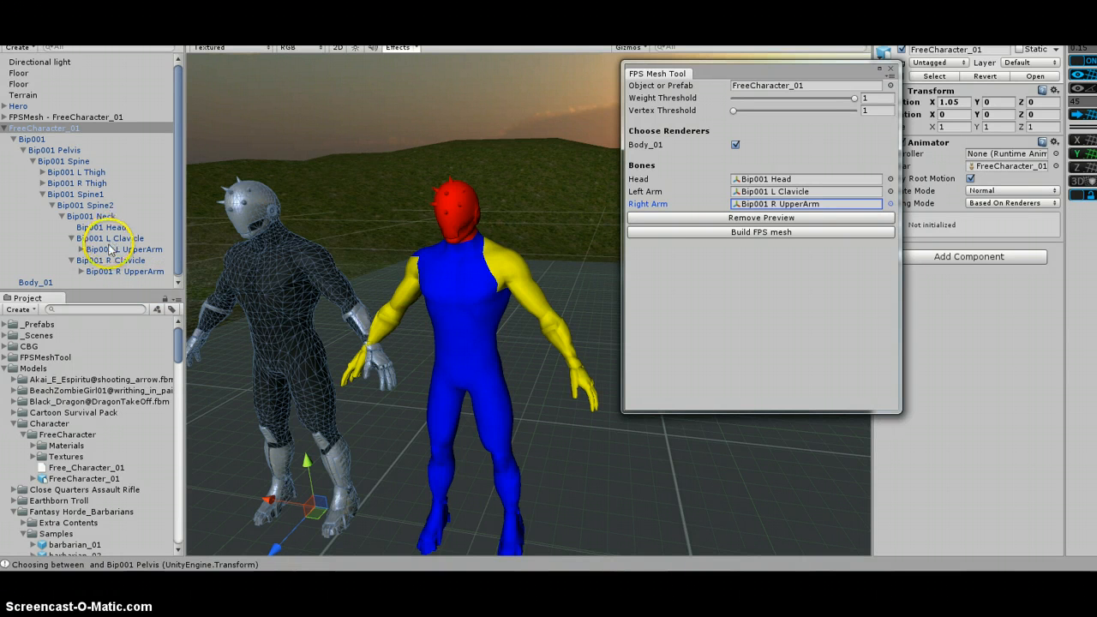
Assign Bip001 L UpperArm as the Left Arm bone
left_click_drag(122, 249, 786, 198)
left_click_drag(122, 249, 786, 199)
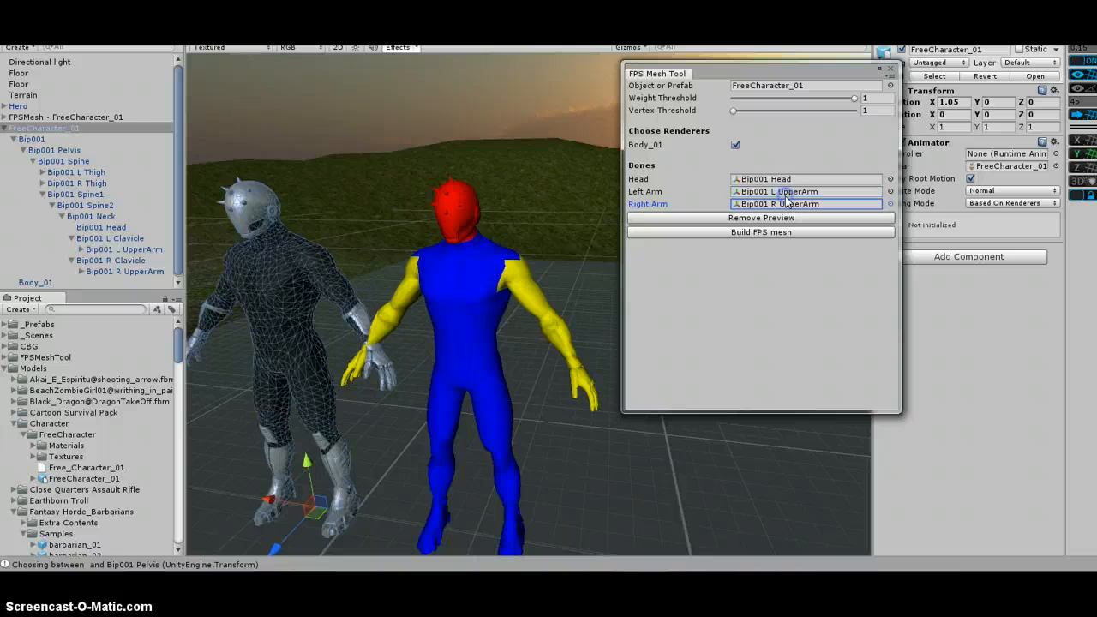
Assign Bip001 Neck as the Head bone in the FPS Mesh Tool
left_click(776, 179)
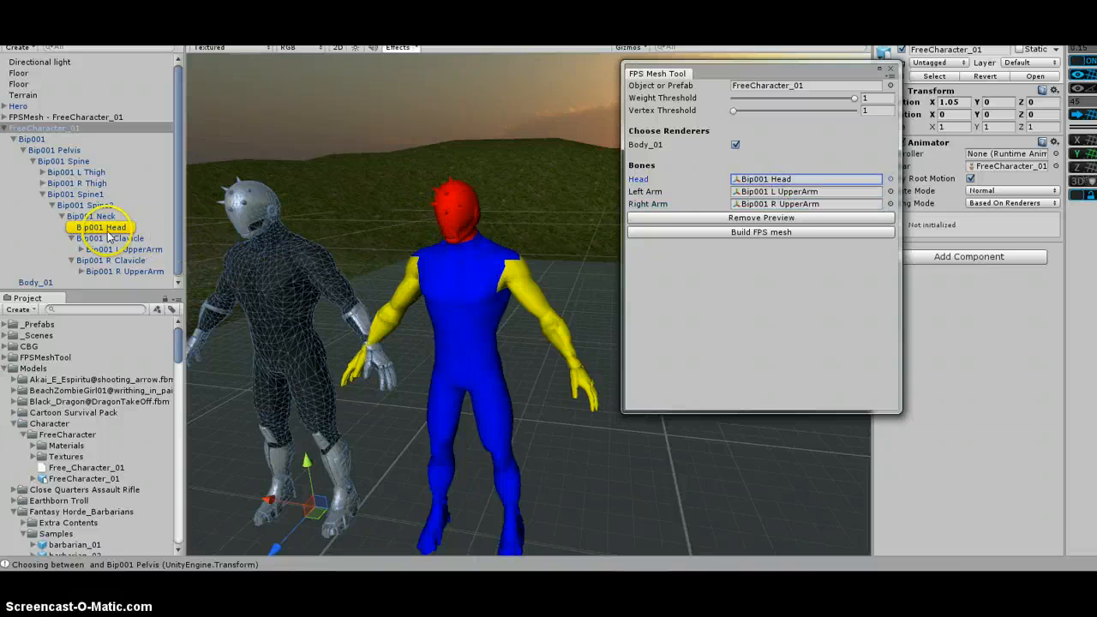
left_click_drag(103, 227, 789, 181)
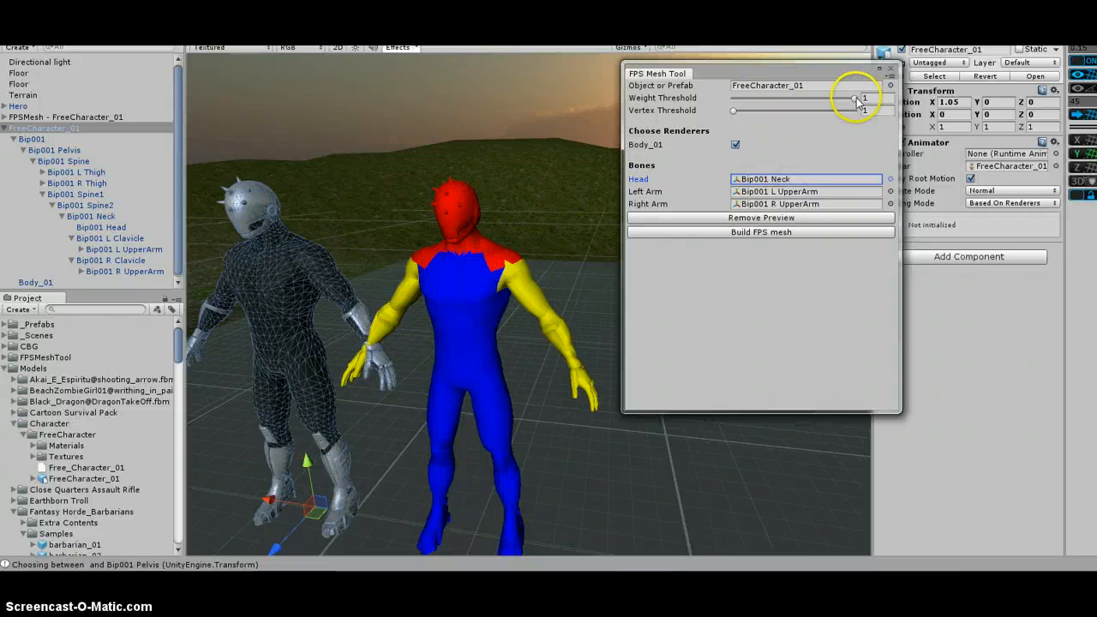
Adjust the threshold sliders, raising the Vertex Threshold to 3
left_click_drag(860, 100, 829, 118)
left_click_drag(733, 113, 866, 106)
Reassign Bip001 Head as the Head bone and set the Vertex Threshold back to 1
left_click(764, 178)
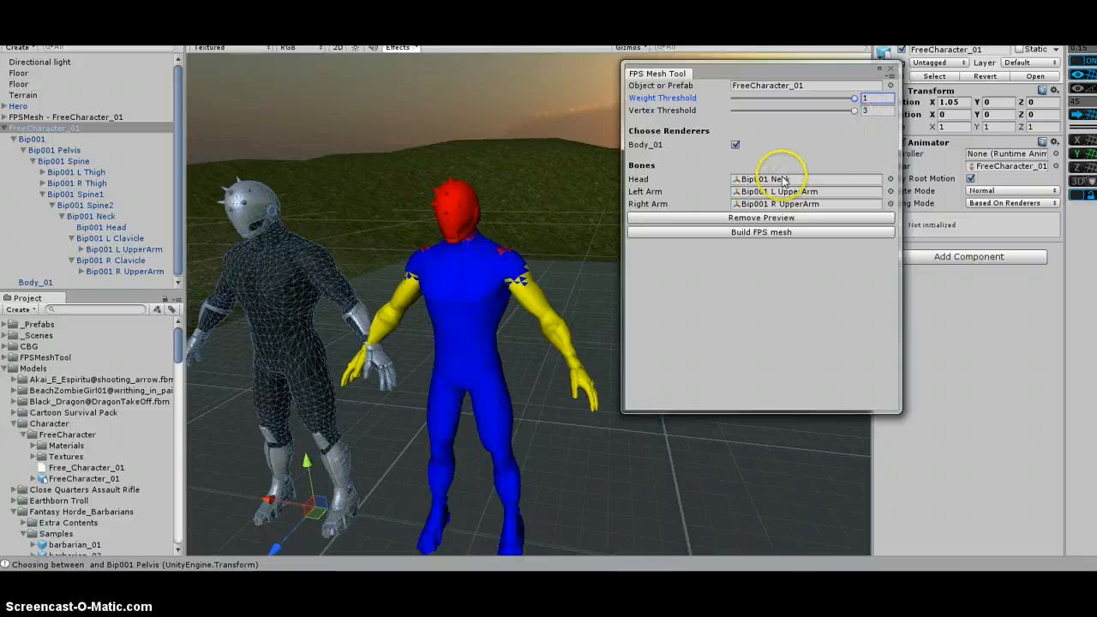
left_click_drag(251, 230, 796, 182)
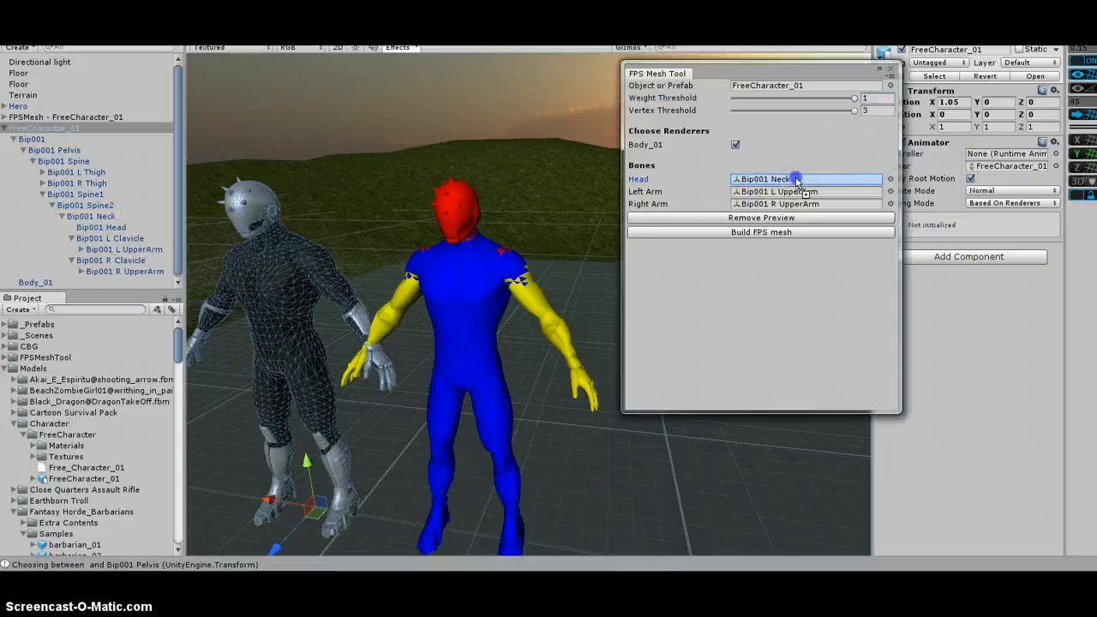
left_click_drag(854, 111, 687, 120)
Build the FPS mesh and close the FPS Mesh Tool window
left_click(790, 233)
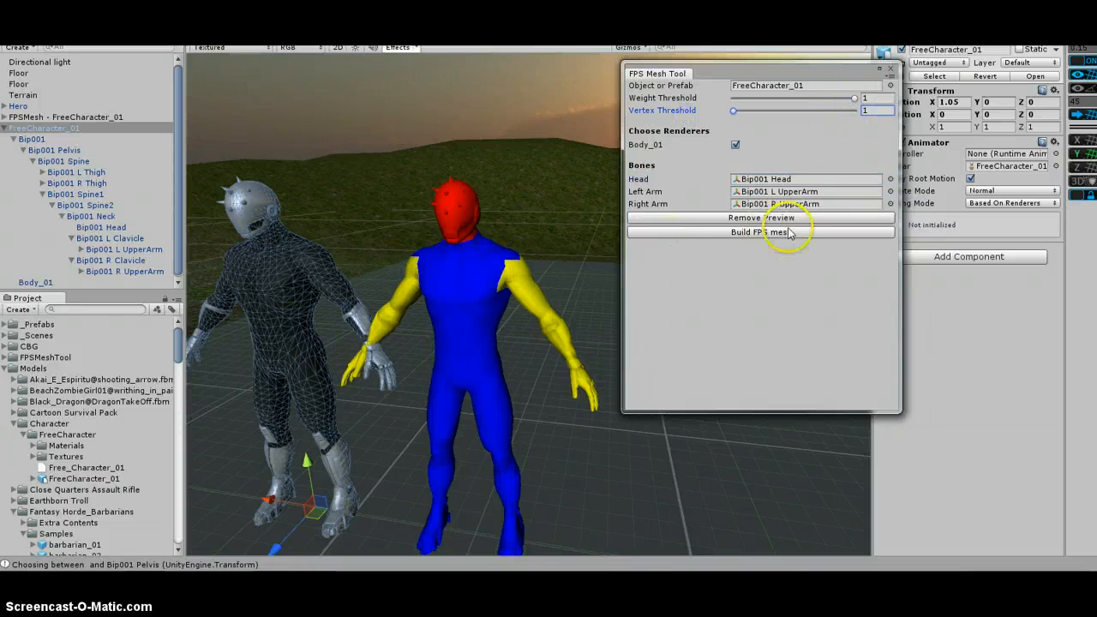
left_click(789, 234)
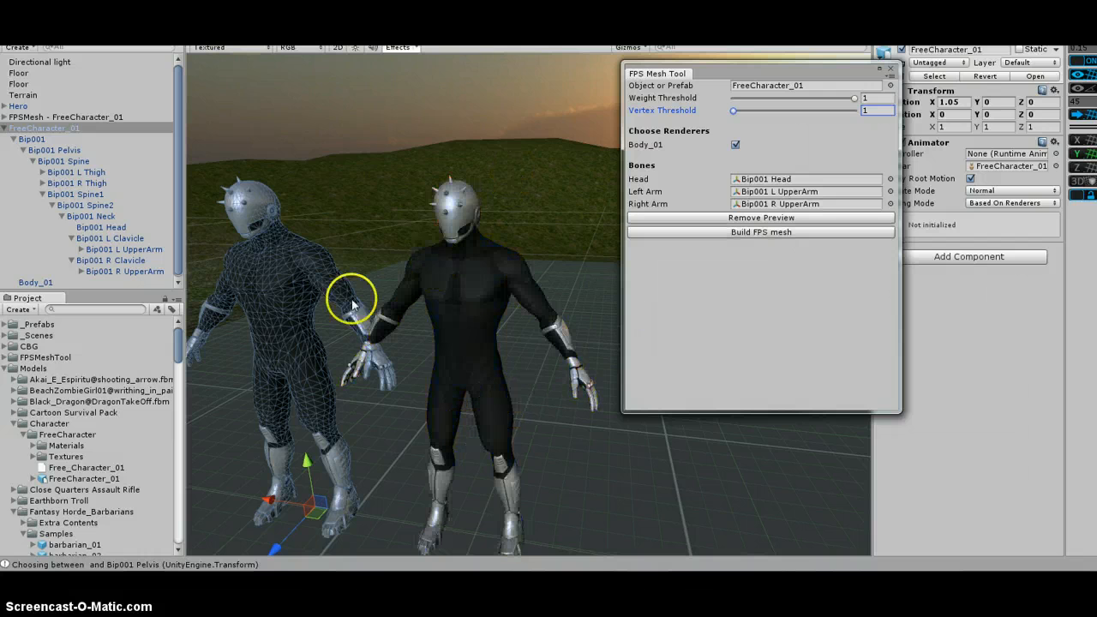
left_click(891, 71)
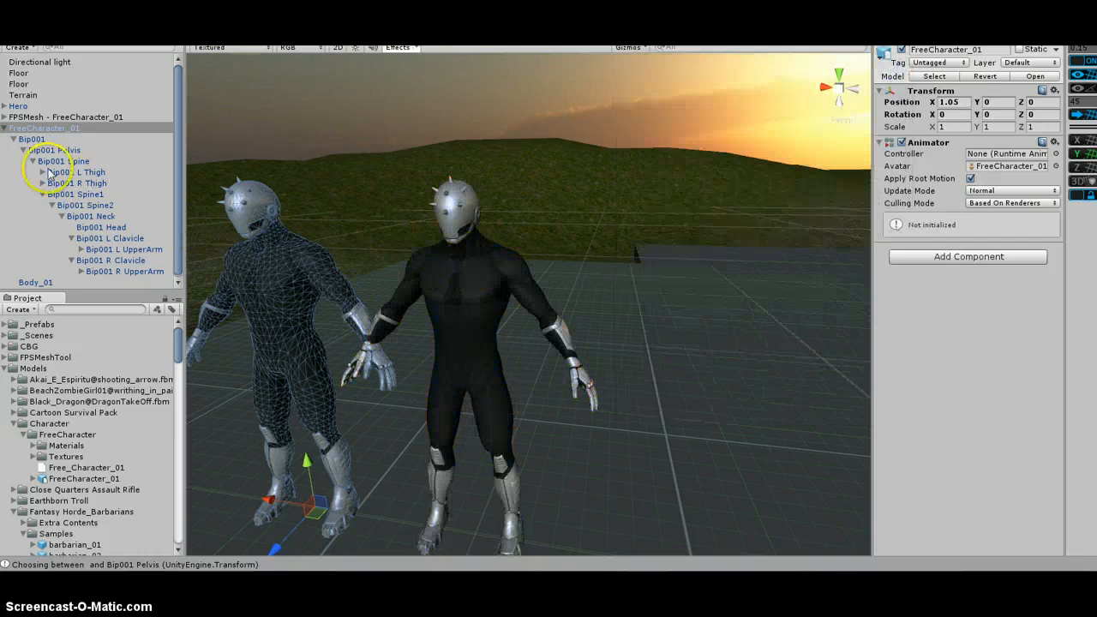
Expand and compare the hierarchies of the original FreeCharacter_01 and the generated FPSMesh - FreeCharacter_01
left_click(7, 128)
left_click(44, 172)
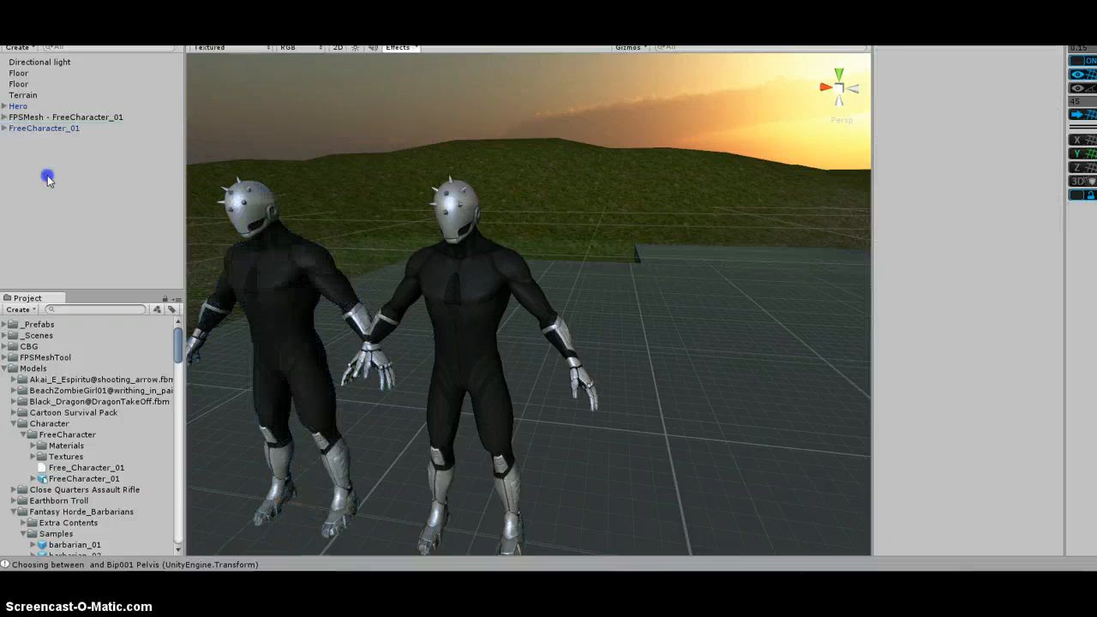
left_click(95, 118)
left_click(5, 118)
left_click(4, 150)
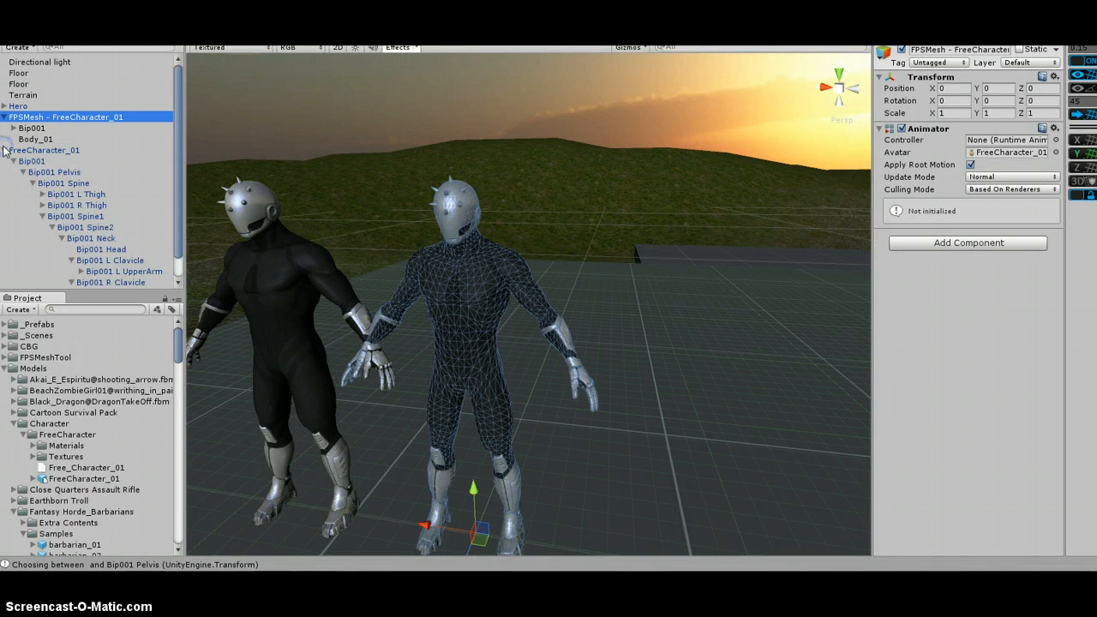
left_click(12, 162)
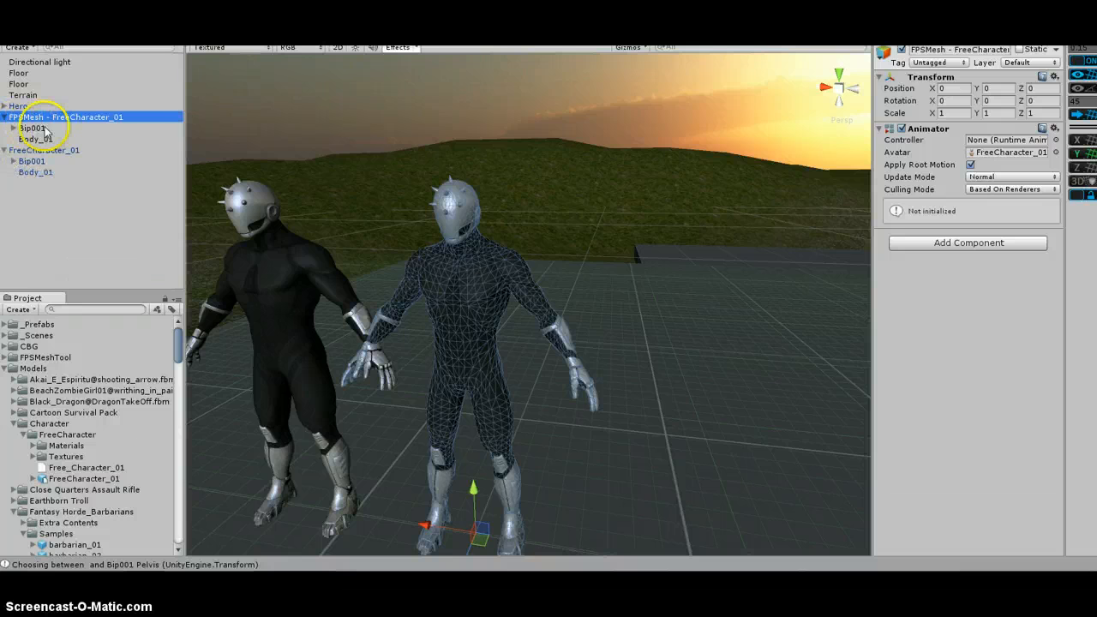
left_click(47, 149)
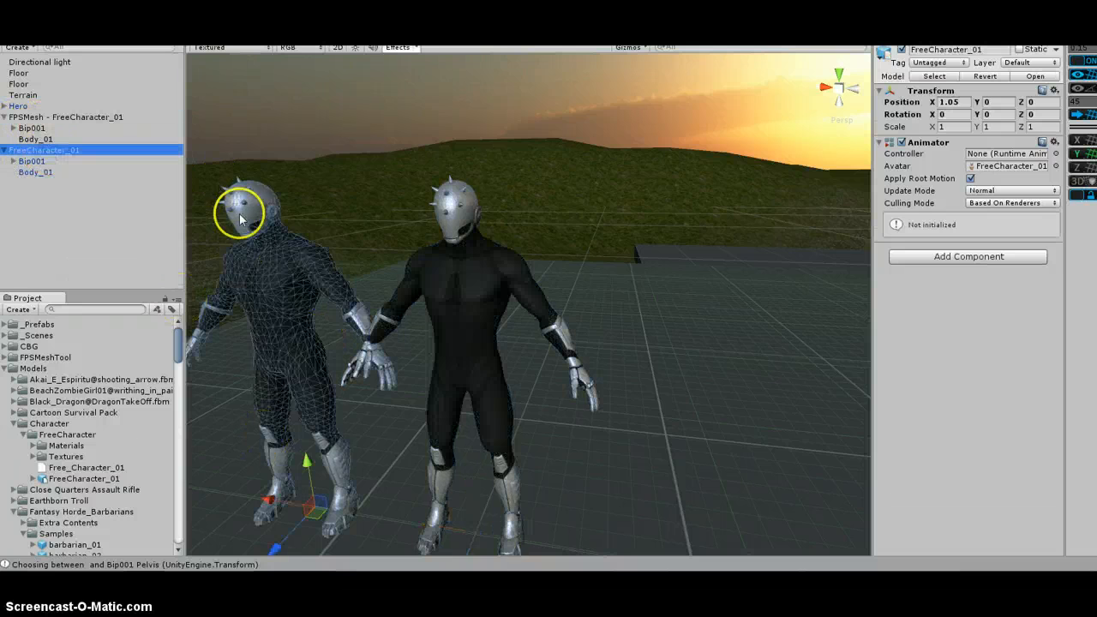
left_click(34, 173)
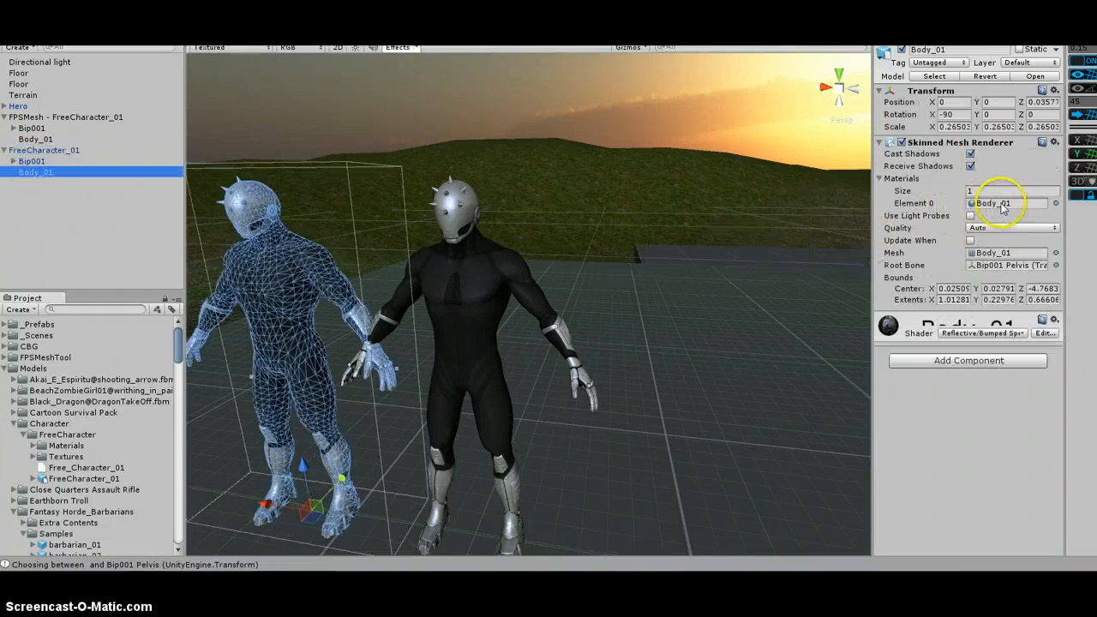
Inspect the generated Body_01's three materials for body, head and arms
left_click(45, 118)
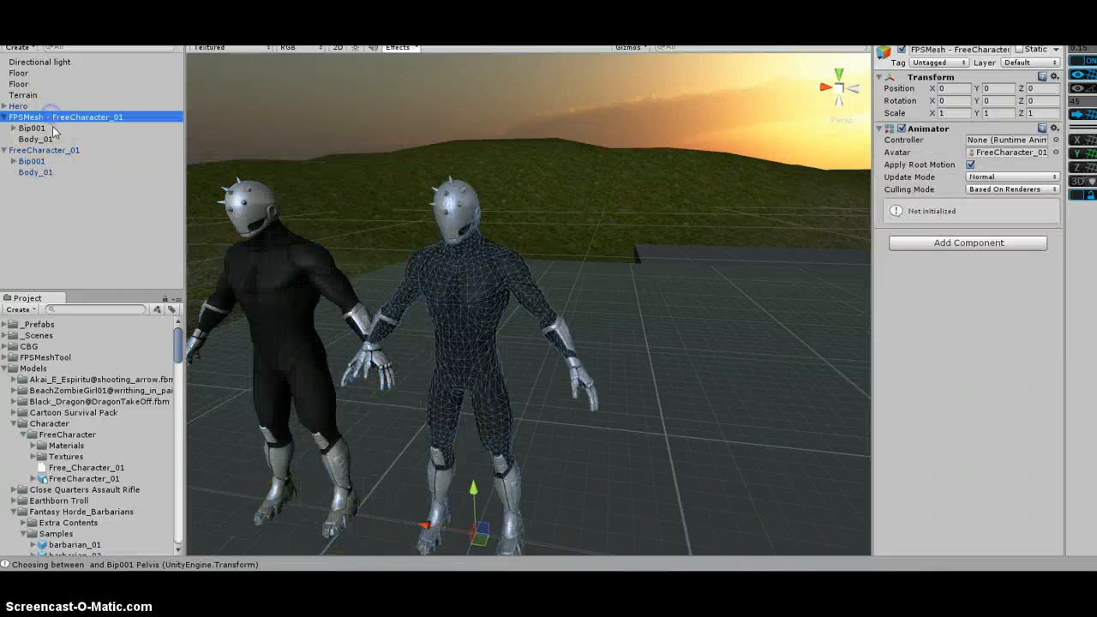
left_click(38, 140)
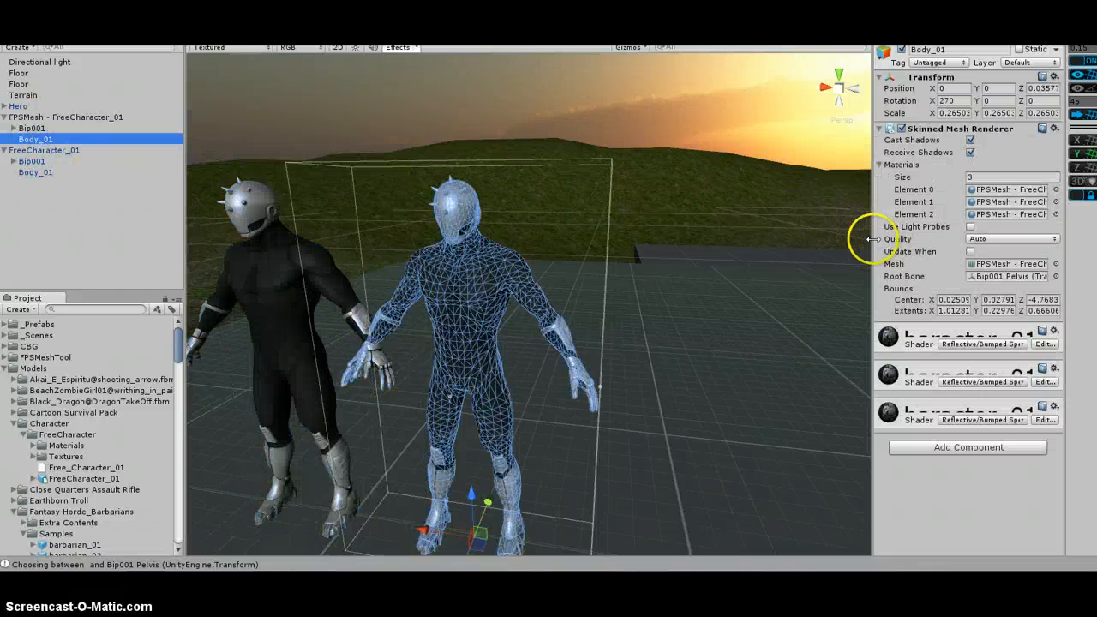
left_click_drag(872, 240, 688, 237)
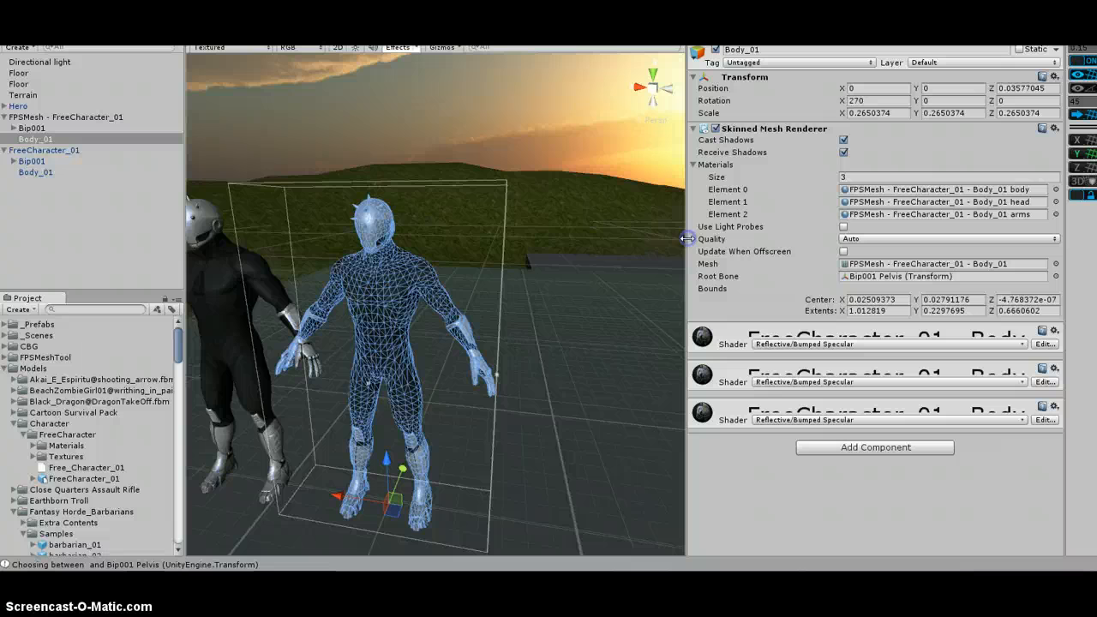
left_click(1017, 192)
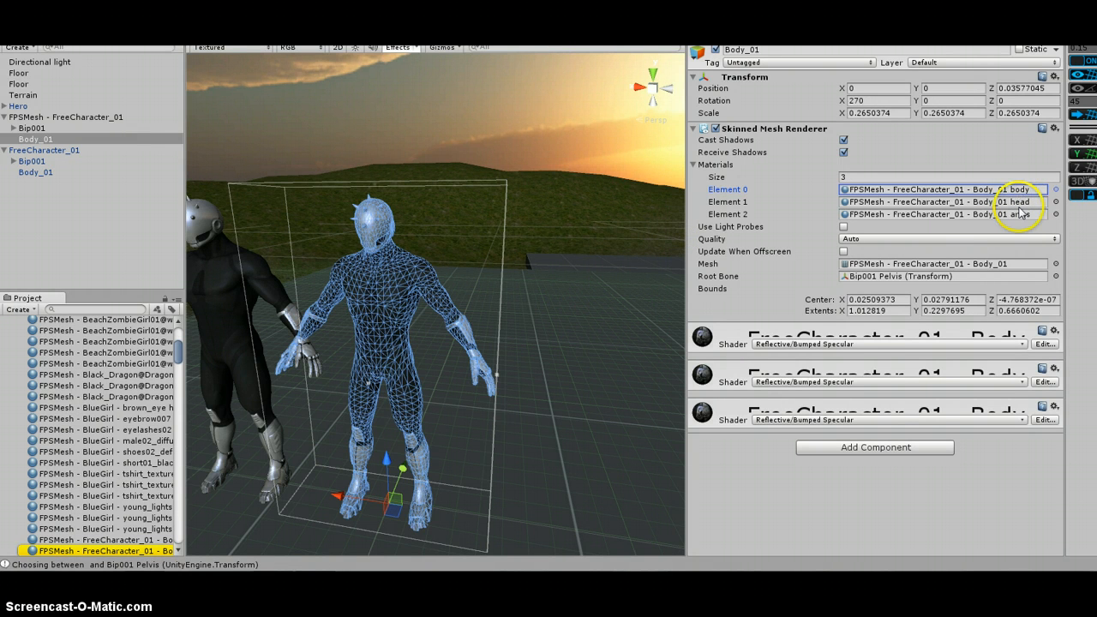
left_click(1019, 202)
left_click(1020, 214)
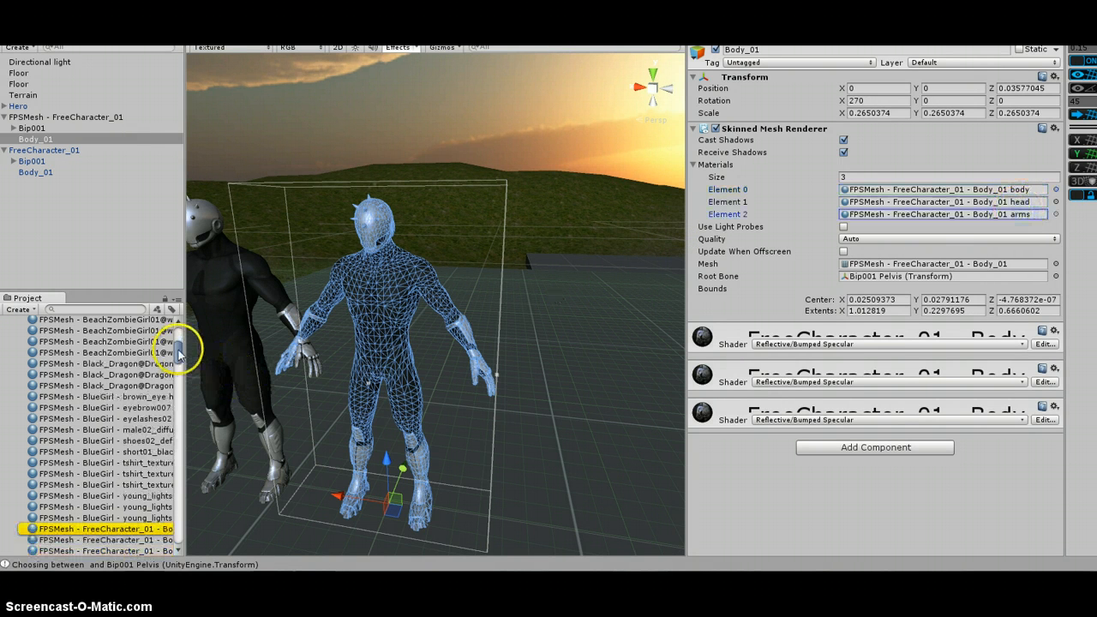
left_click_drag(178, 351, 181, 326)
Assign InvisibleMaterial from CBG/FPSMeshTool/Materials to the head material slot of the generated Body_01
left_click(5, 357)
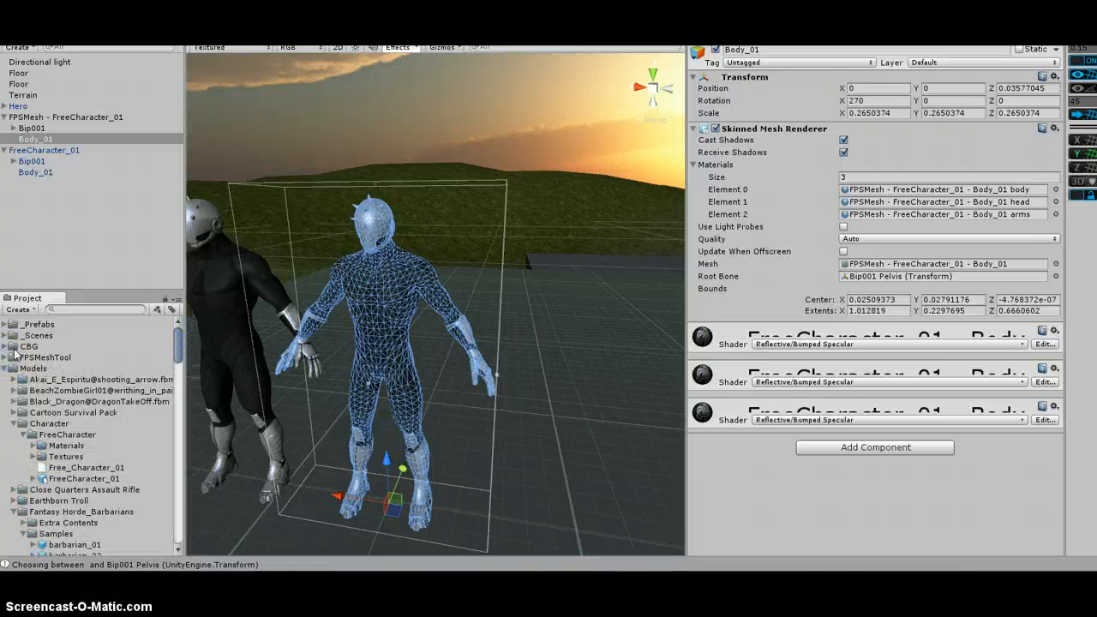
left_click(6, 347)
left_click(15, 357)
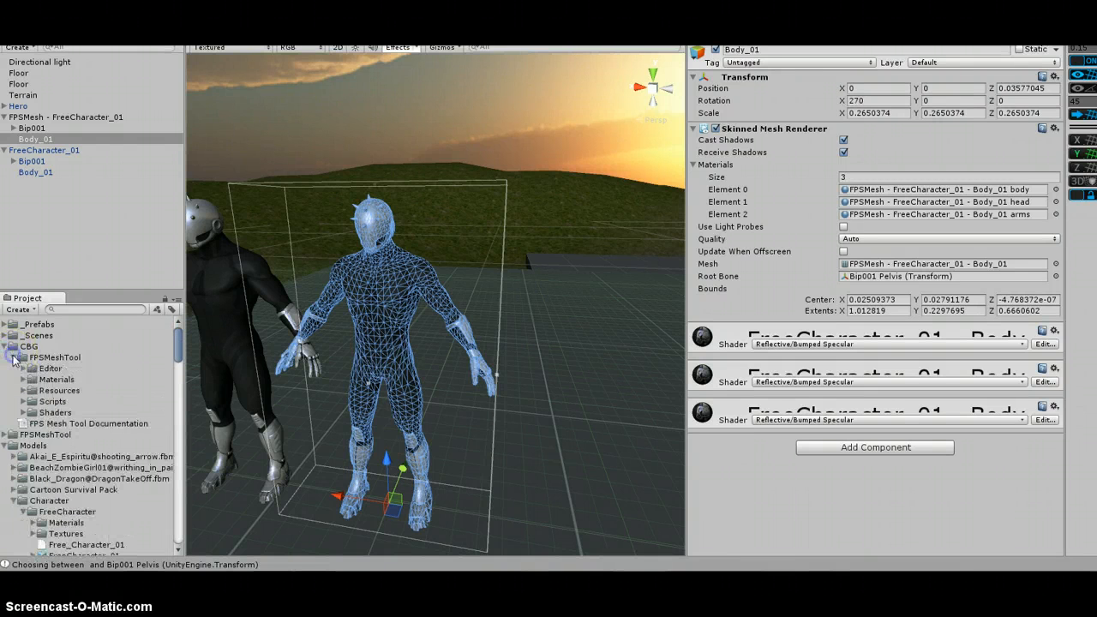
left_click(23, 380)
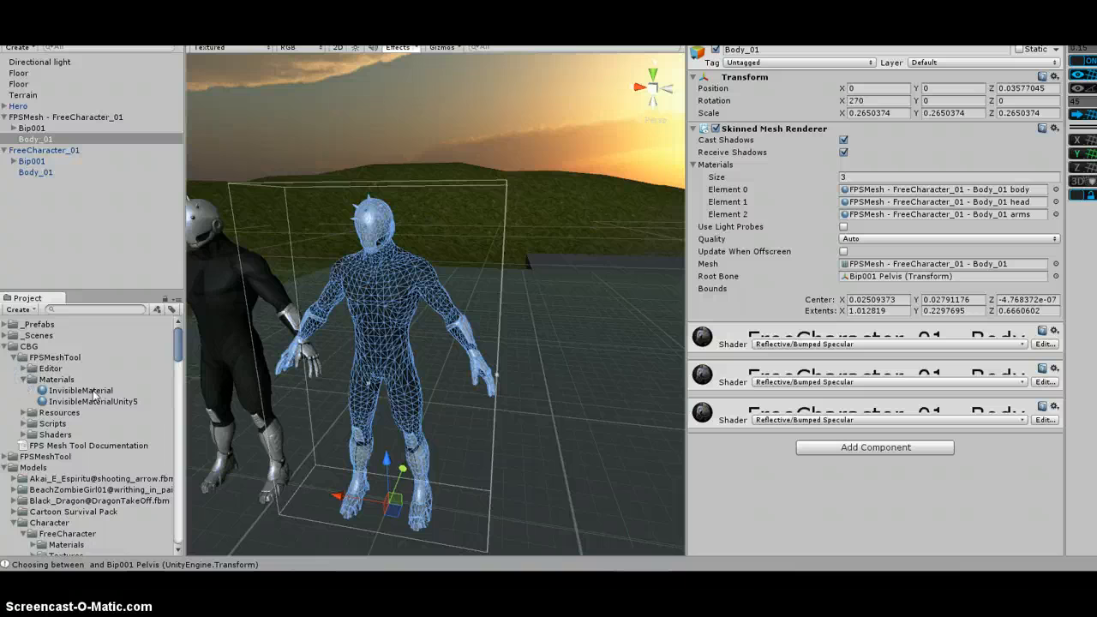
left_click_drag(95, 393, 971, 204)
left_click(24, 221)
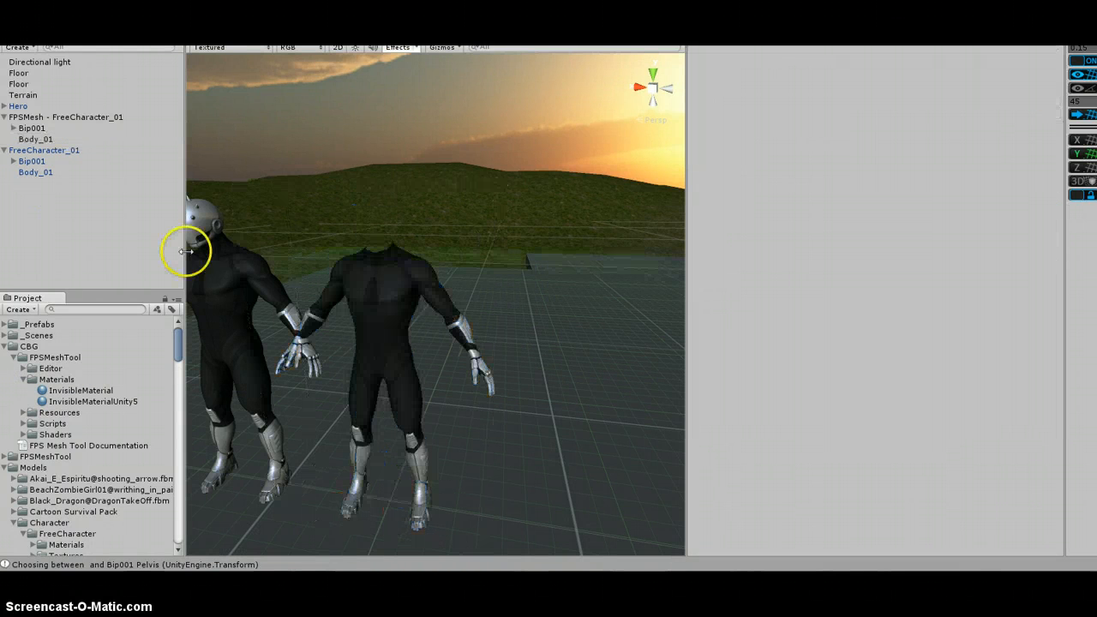
Assign InvisibleMaterial to the body material slot of the generated Body_01 as well
left_click(33, 139)
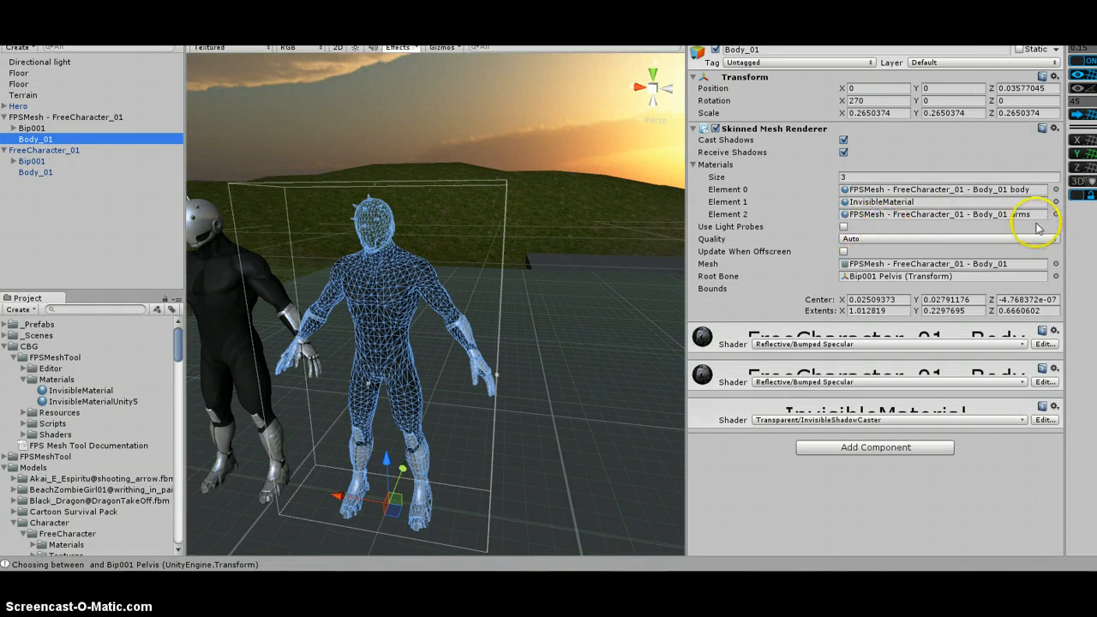
left_click_drag(82, 390, 934, 228)
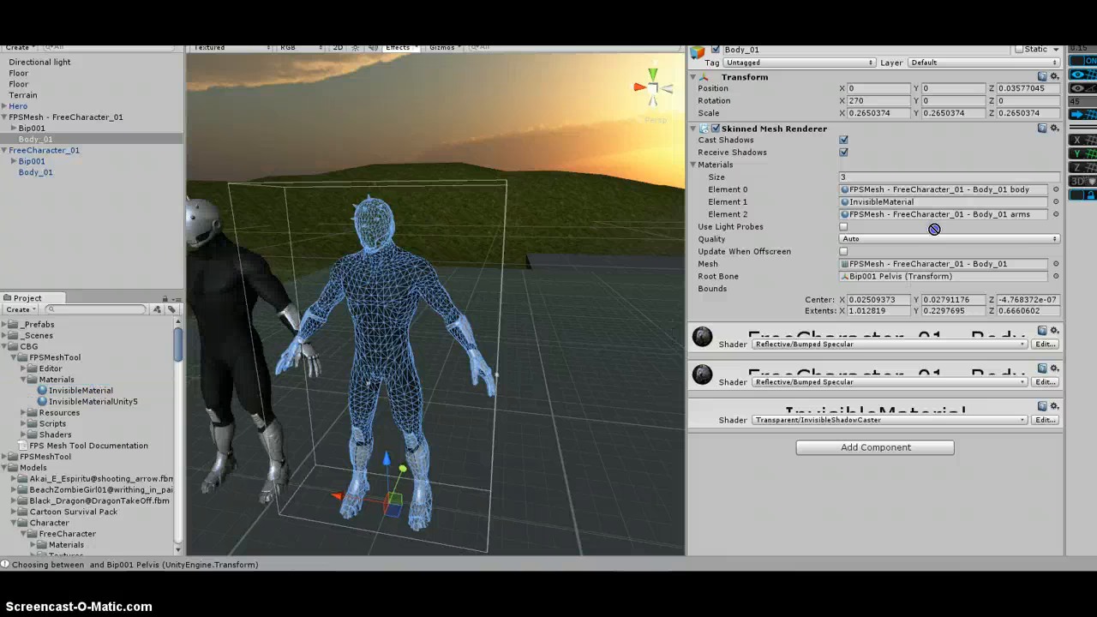
left_click_drag(974, 194, 973, 194)
left_click(95, 193)
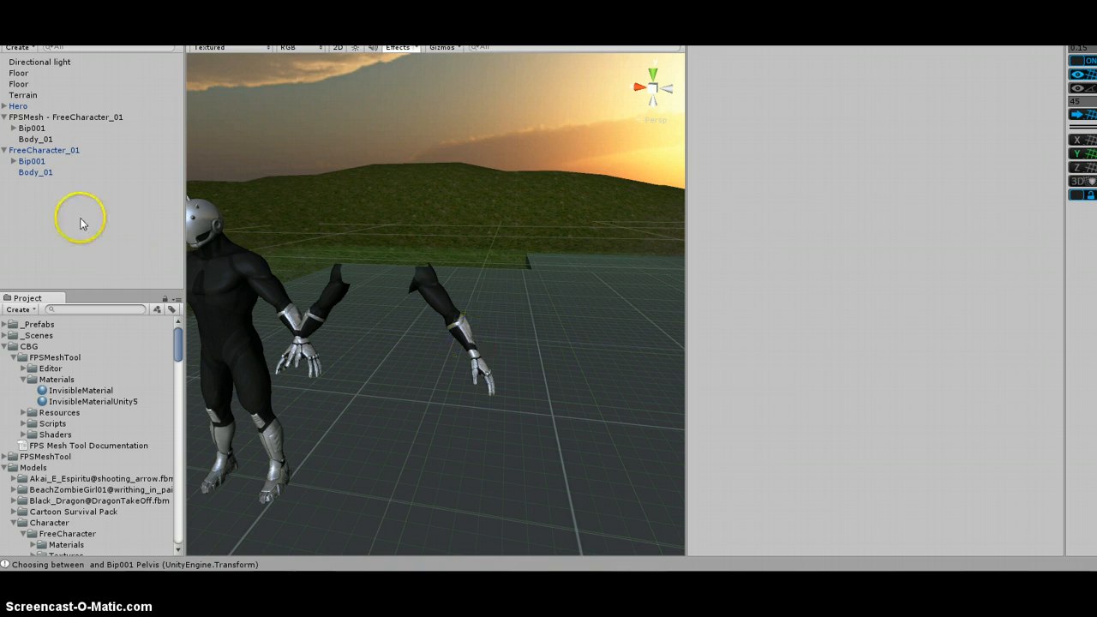
left_click(36, 140)
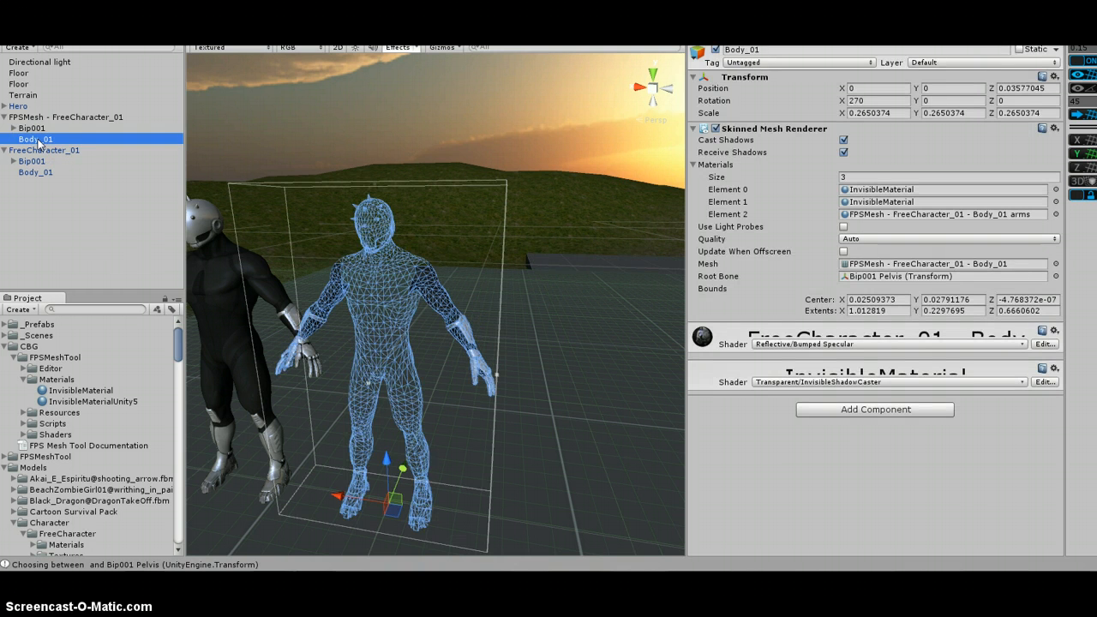
Undo the body material assignment
key("ctrl+z")
key("ctrl+z")
key("ctrl+z")
left_click(57, 198)
left_click(306, 274)
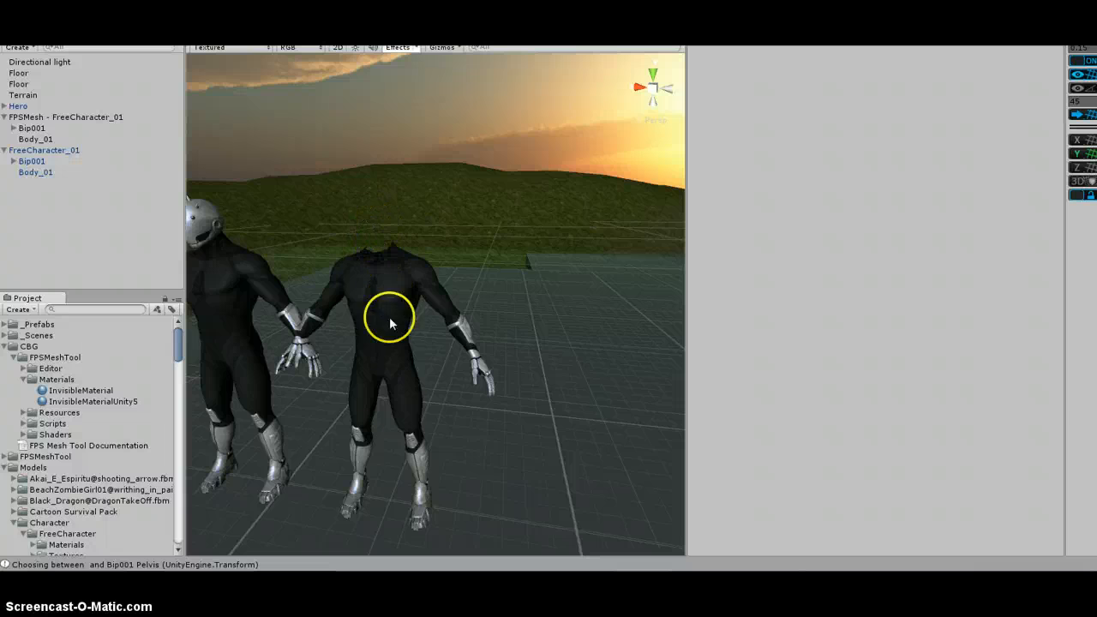
Undo the head material assignment on the generated Body_01
left_click(49, 140)
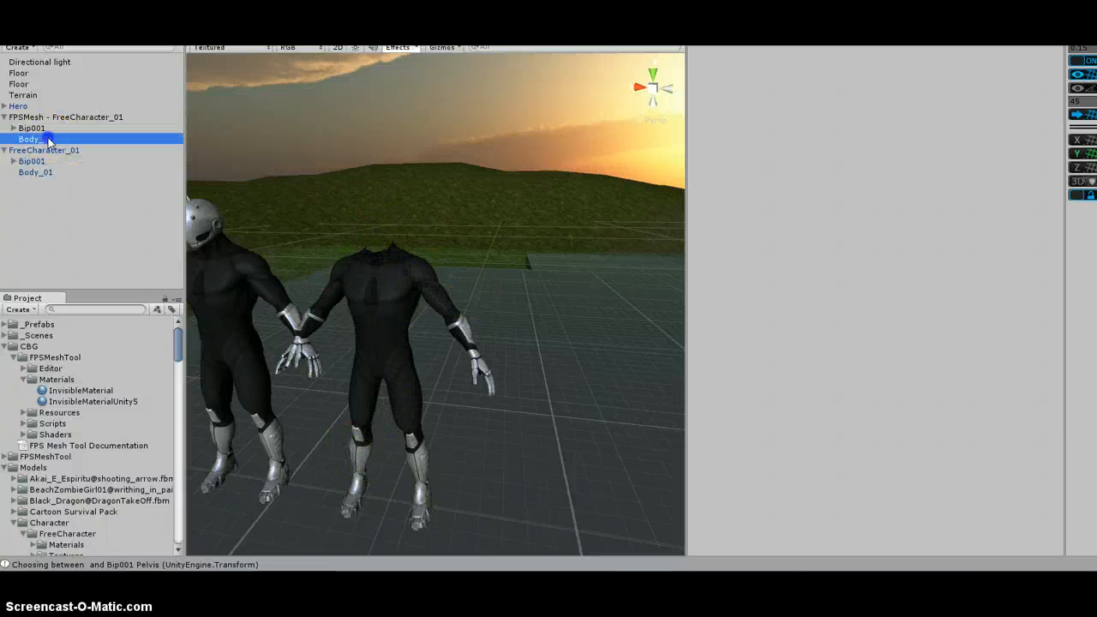
left_click(95, 232)
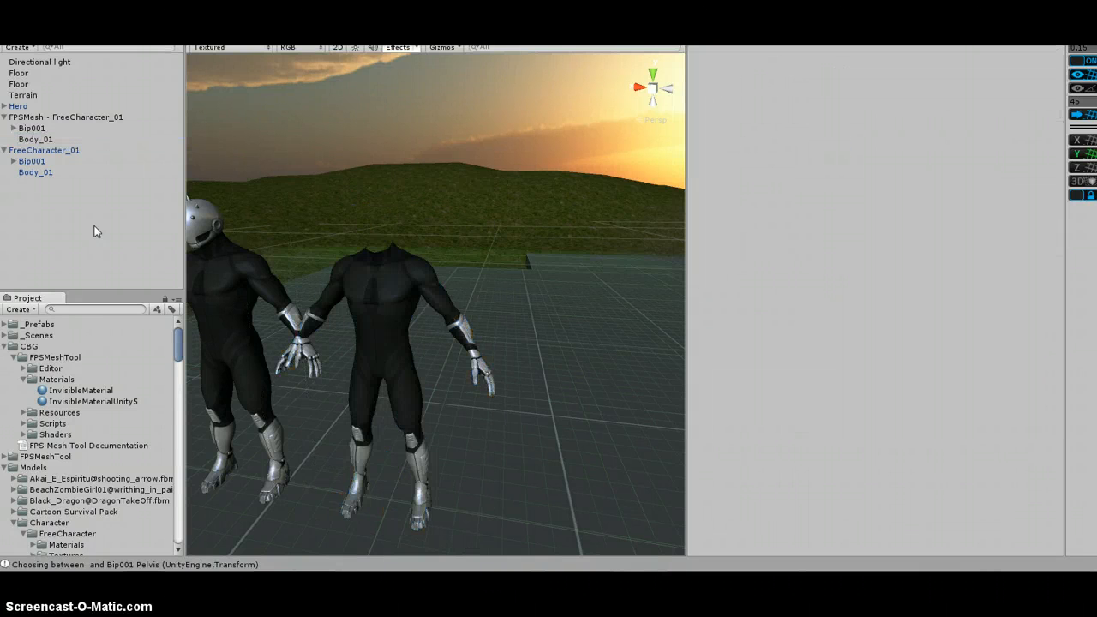
key("ctrl+z")
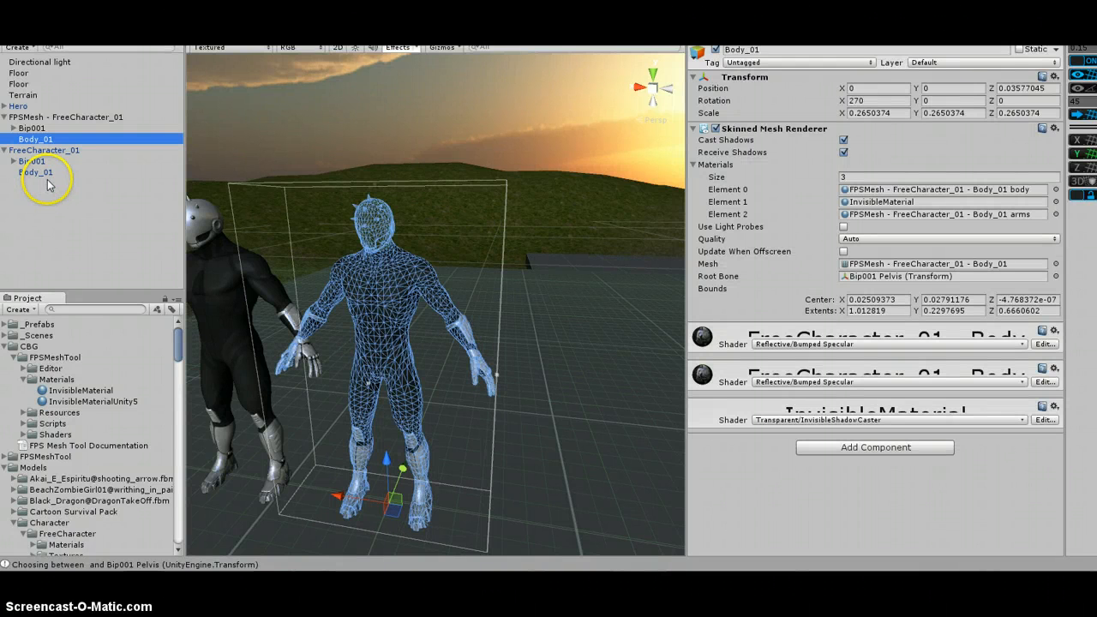
key("ctrl+z")
key("ctrl+z")
key("ctrl+z")
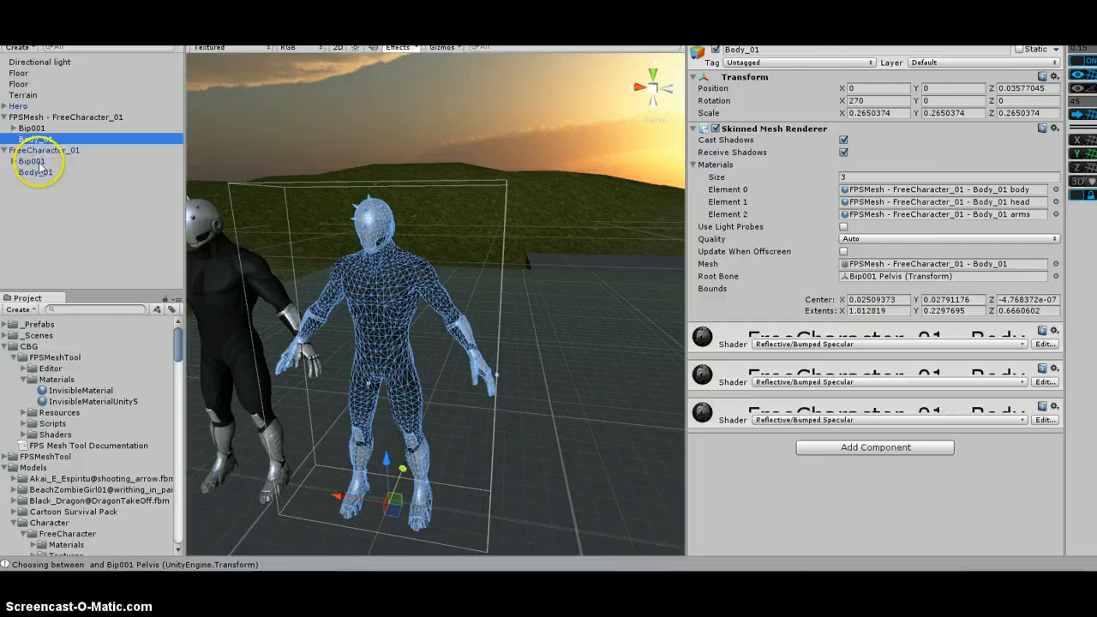
left_click(64, 116)
left_click(52, 139)
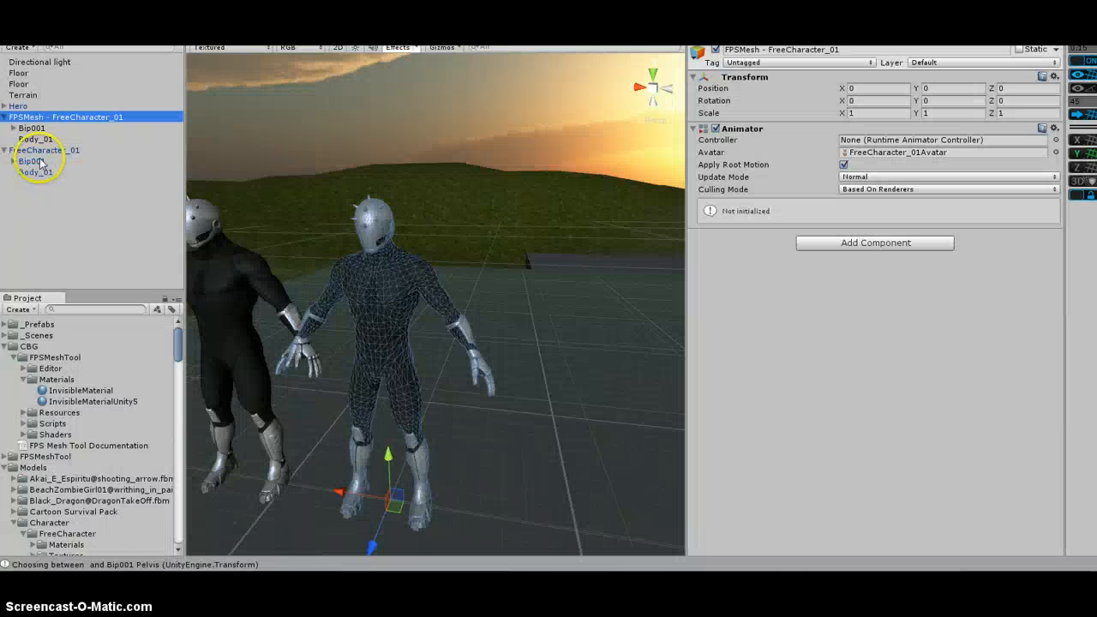
Delete the original FreeCharacter_01 from the scene
left_click(77, 151)
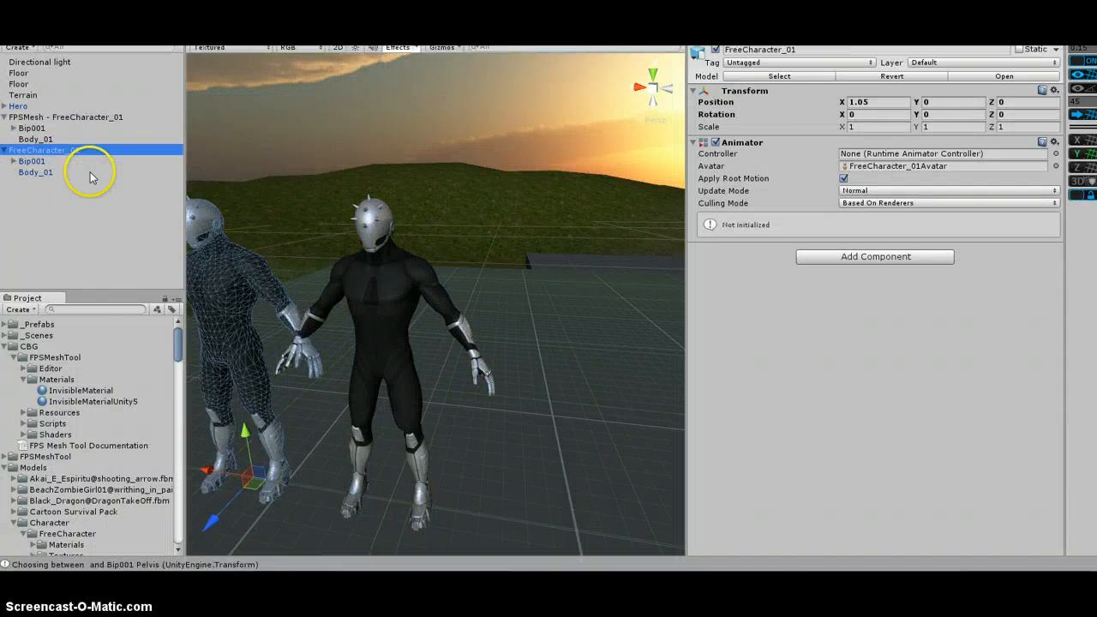
key("Delete")
Duplicate the FPSMesh - FreeCharacter_01 object
left_click(51, 117)
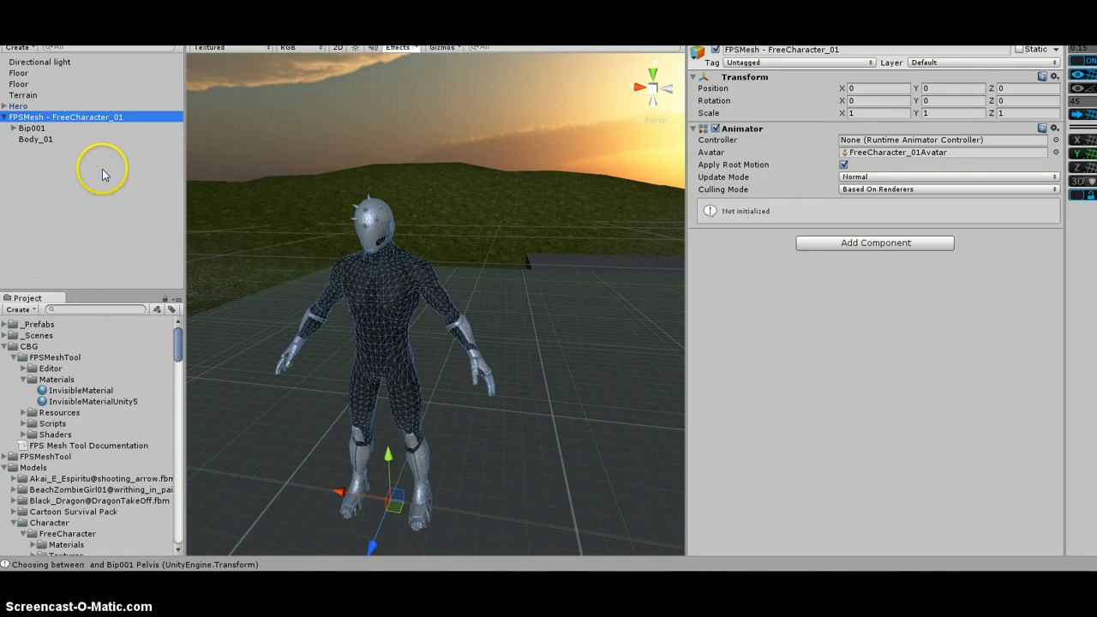
left_click(64, 162)
left_click(45, 115)
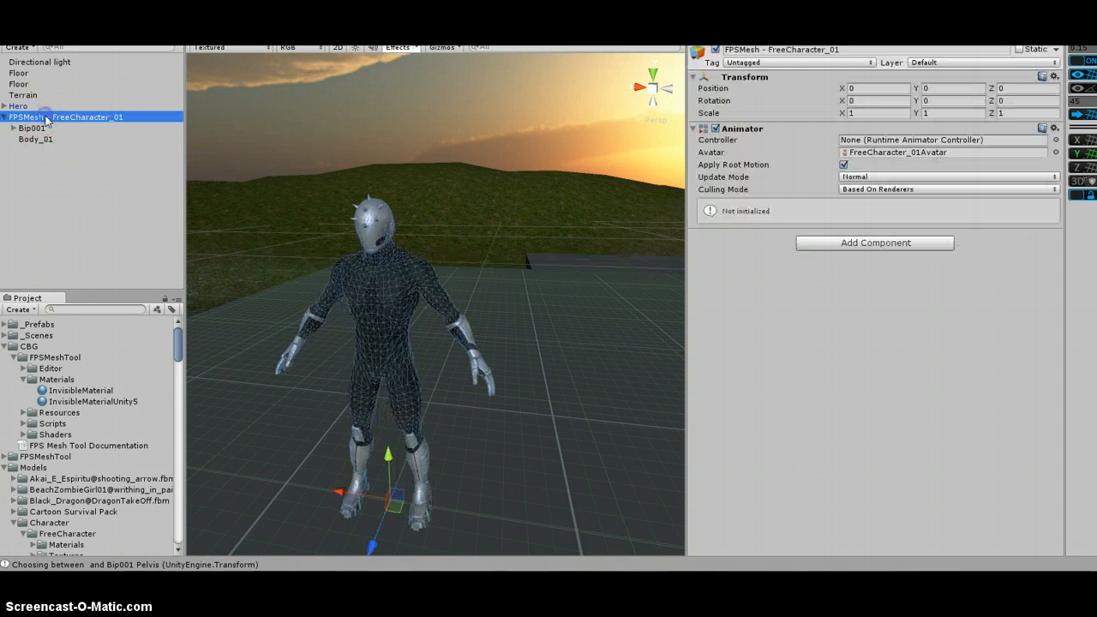
key("ctrl+d")
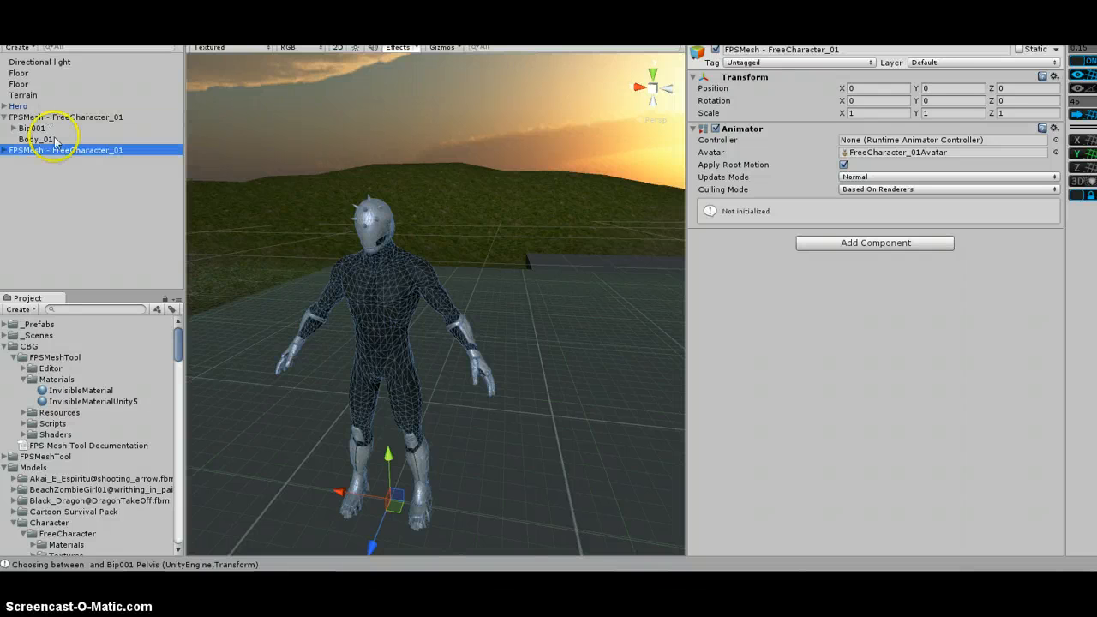
Rename the duplicated object as "FPSMesh - FreeCharacter_01 arms"
left_click(102, 151)
left_click(134, 151)
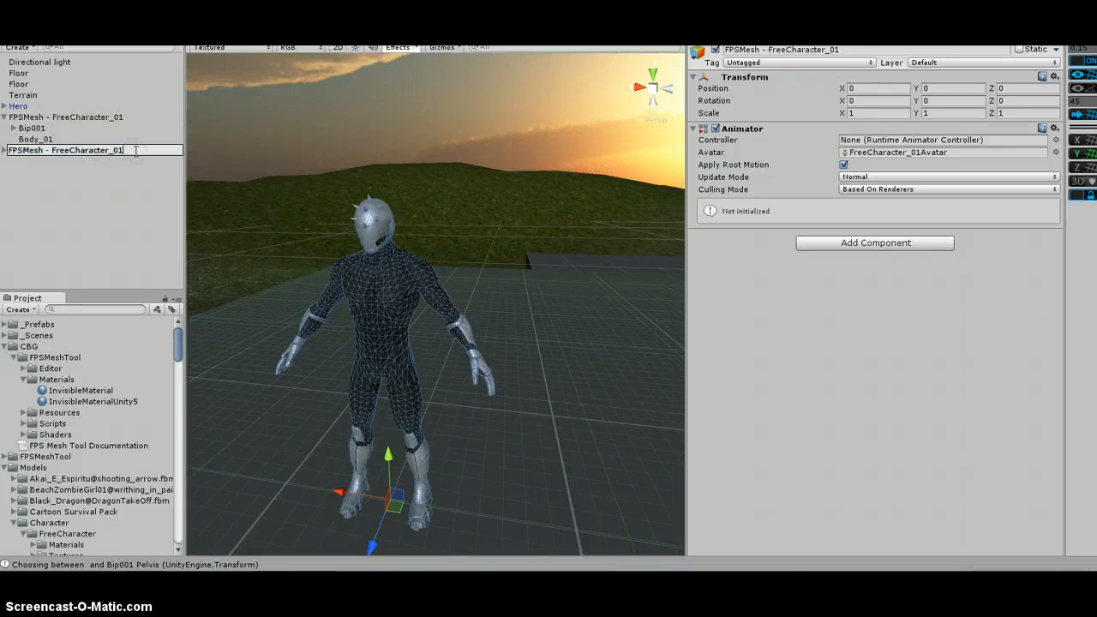
type("arms")
key("Return")
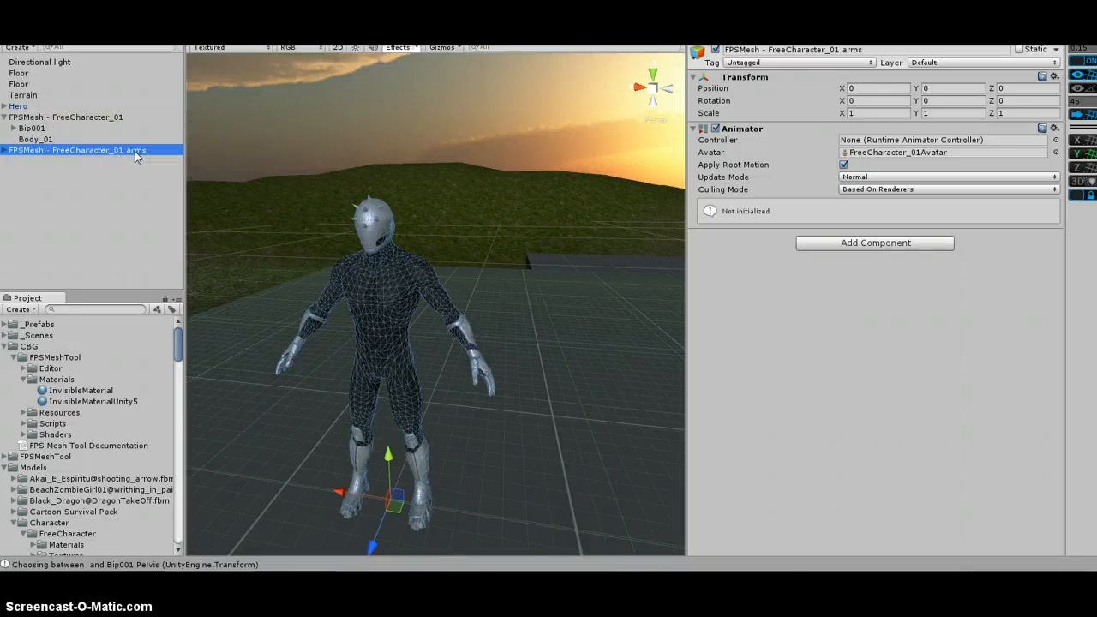
Assign InvisibleMaterial to the body and head material slots of the arms copy's Body_01
left_click(35, 172)
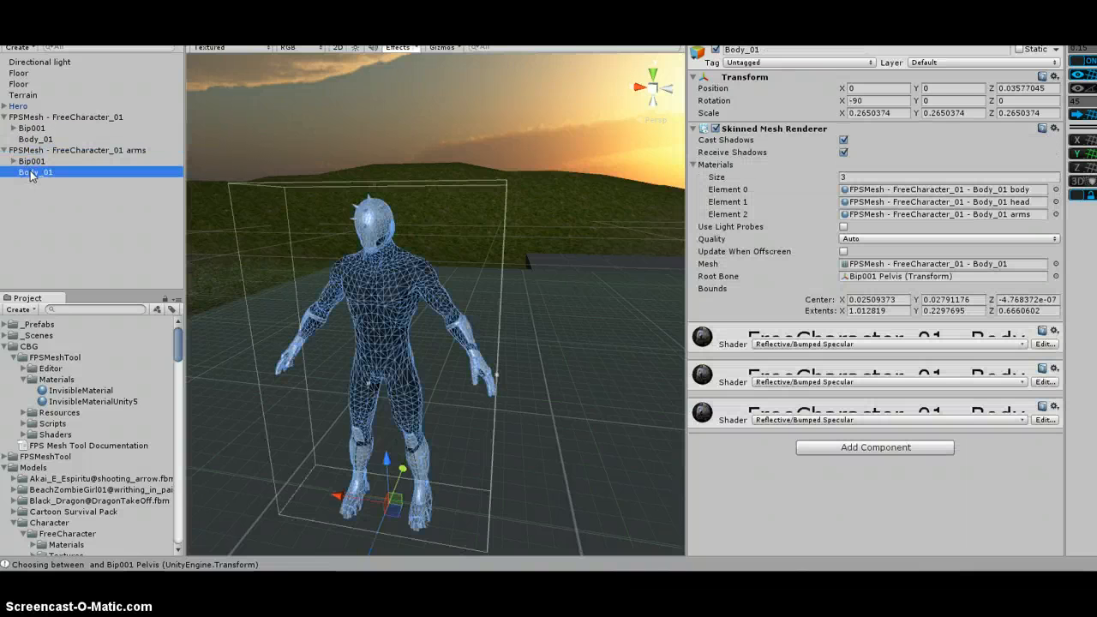
left_click(85, 392)
left_click_drag(85, 391, 986, 189)
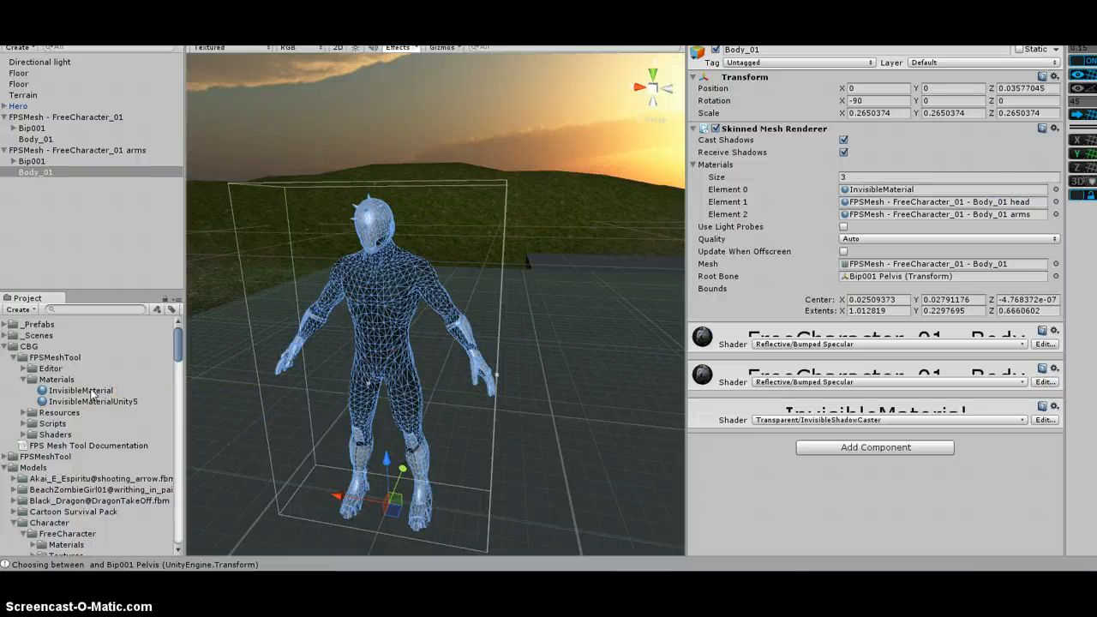
left_click_drag(92, 392, 932, 209)
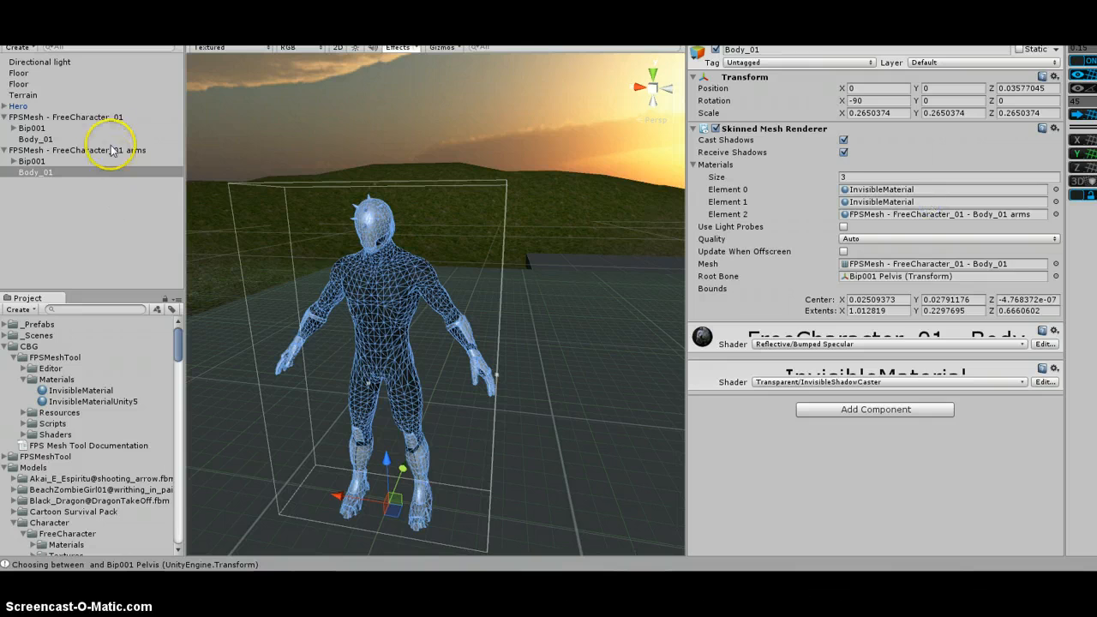
Move the arms copy sideways along X to about -1.2
left_click(85, 117)
left_click(107, 151)
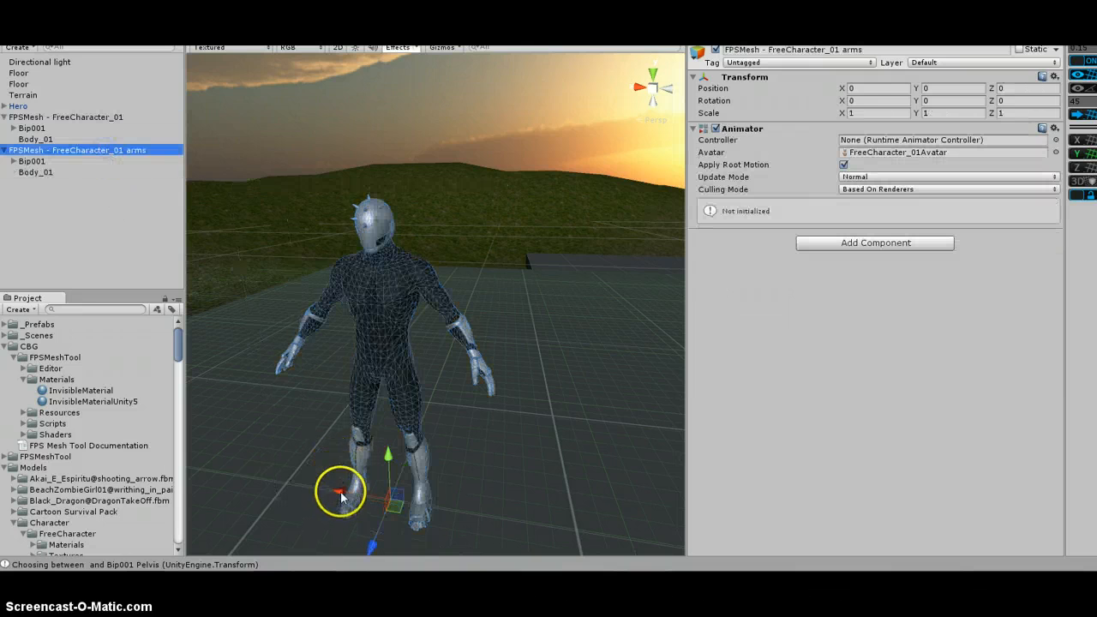
left_click_drag(337, 492, 469, 497)
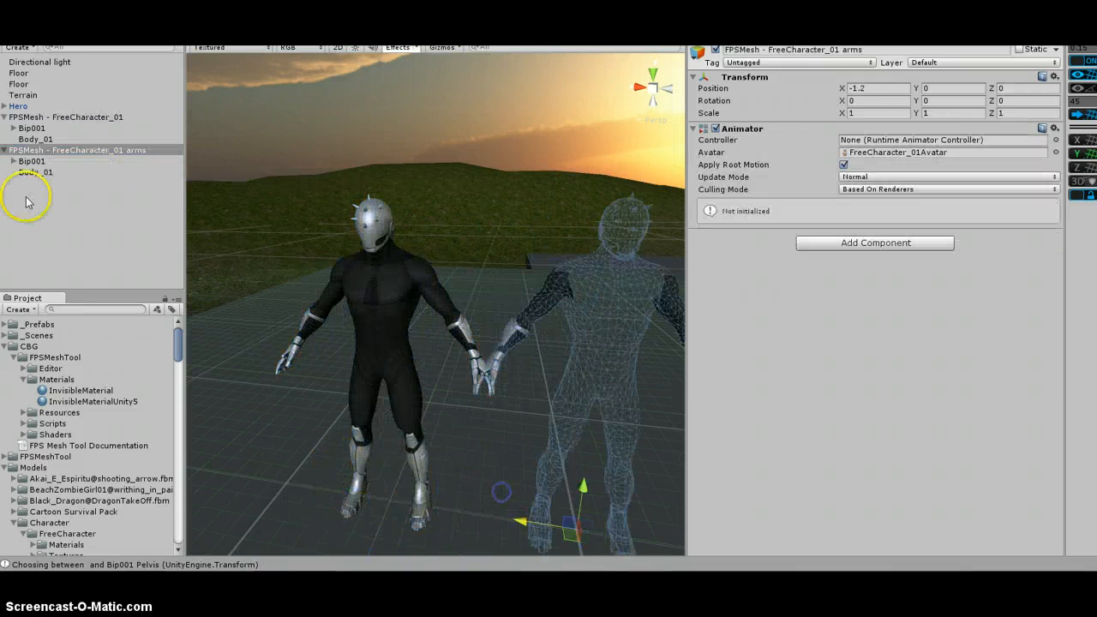
Move the original FPSMesh - FreeCharacter_01 along X to 0.75
left_click(86, 117)
left_click_drag(337, 492, 243, 476)
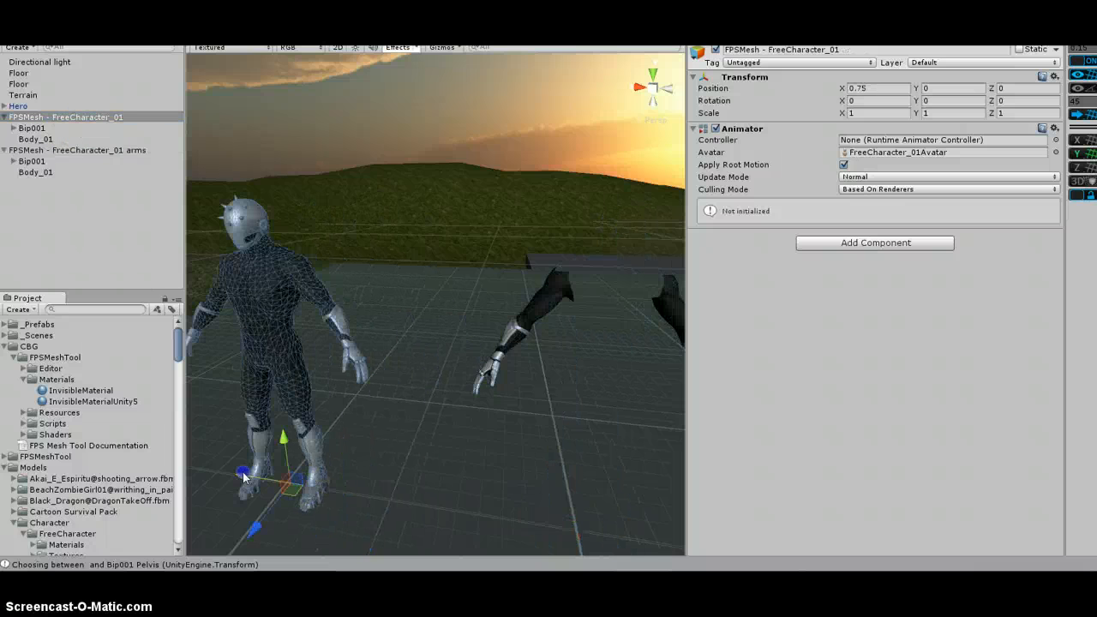
Move the arms copy along X to -0.75 so both characters stand side by side
left_click(107, 150)
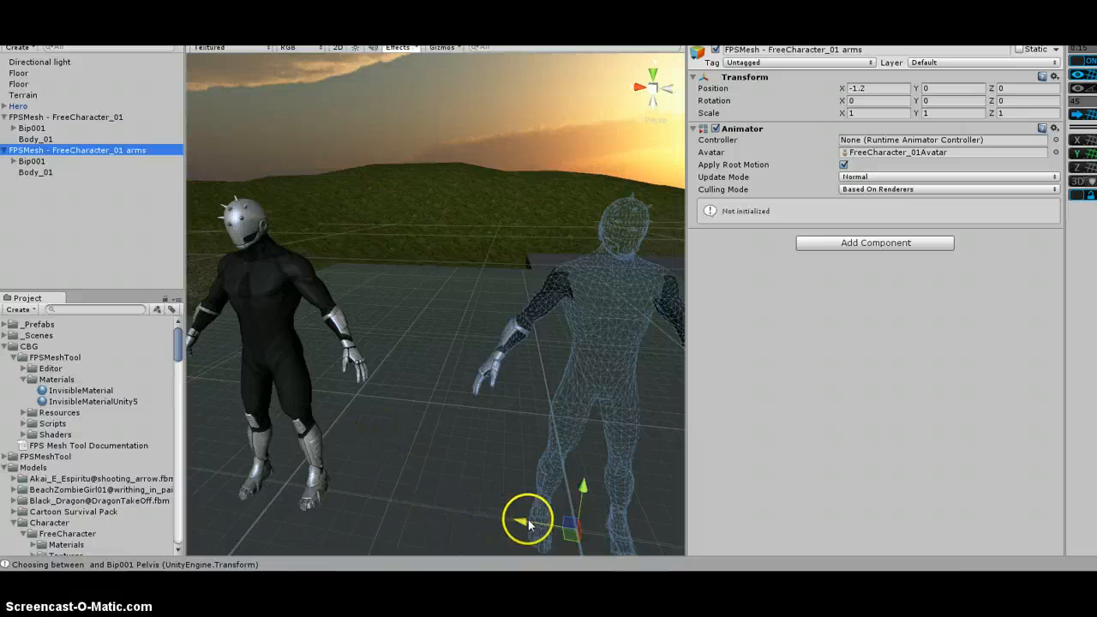
left_click_drag(529, 525, 451, 519)
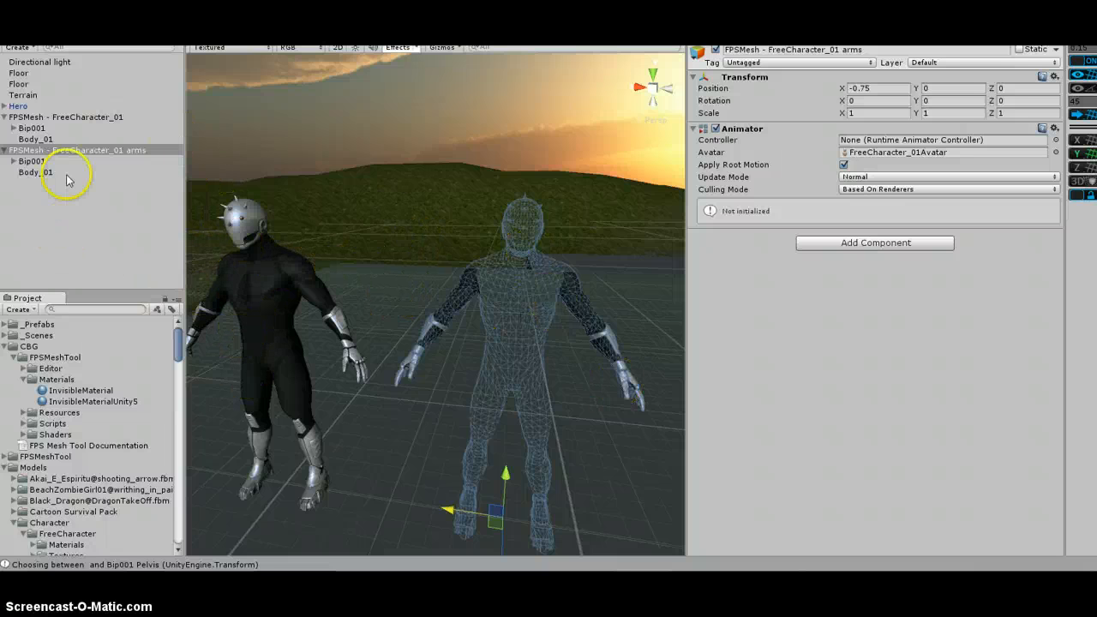
left_click(69, 205)
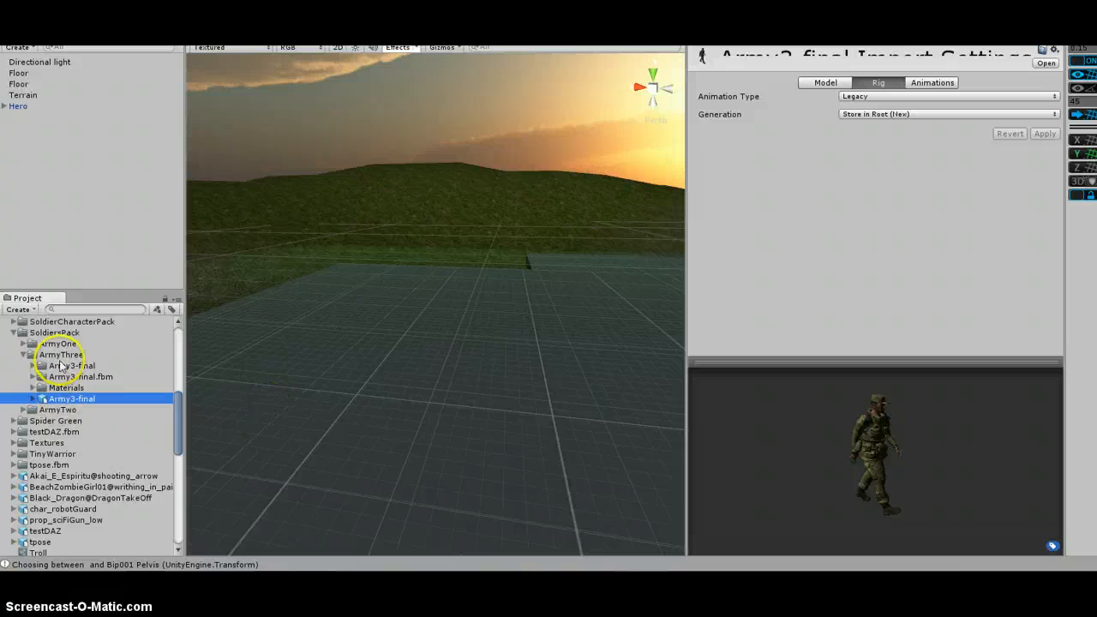
Set the Army3-final model's rig animation type to Humanoid and apply the import settings
left_click(932, 96)
left_click(899, 156)
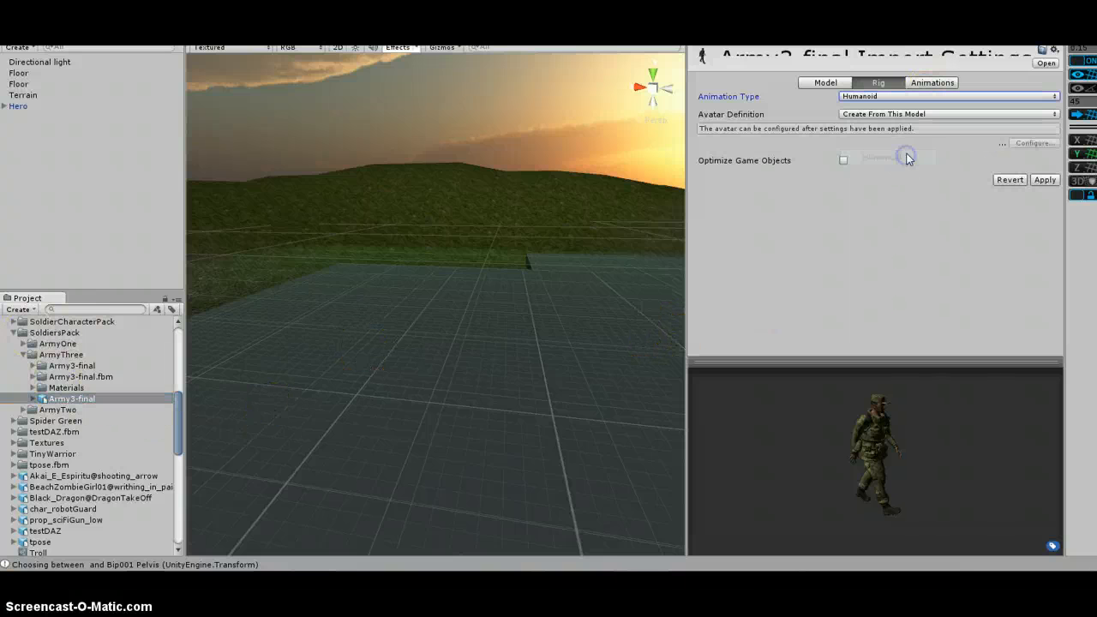
left_click(1044, 180)
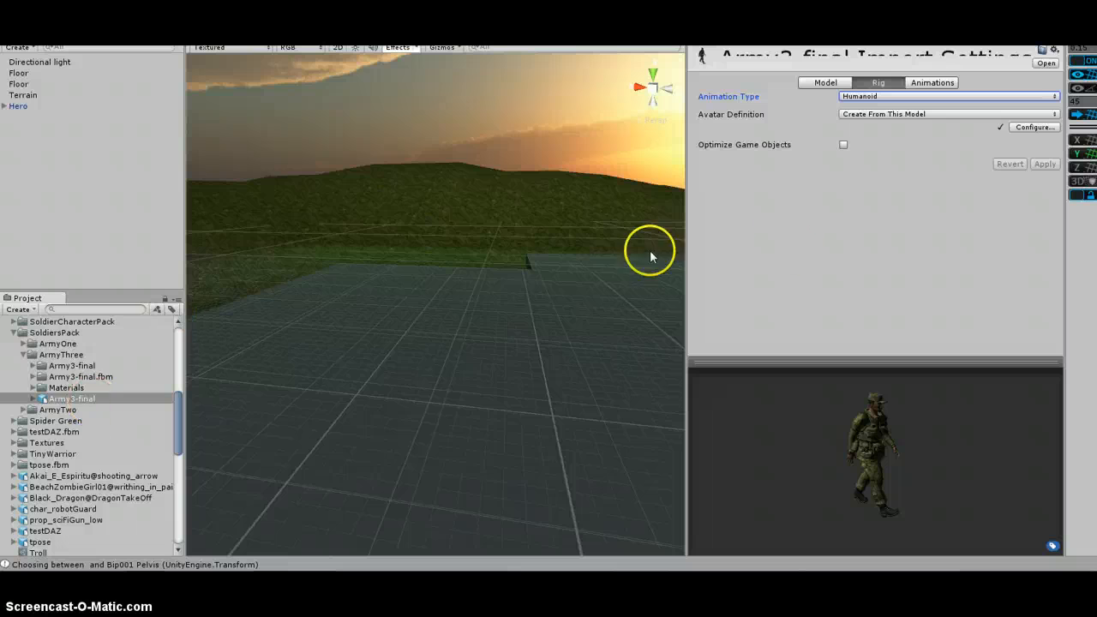
Place the Army3-final model into the scene
left_click(826, 82)
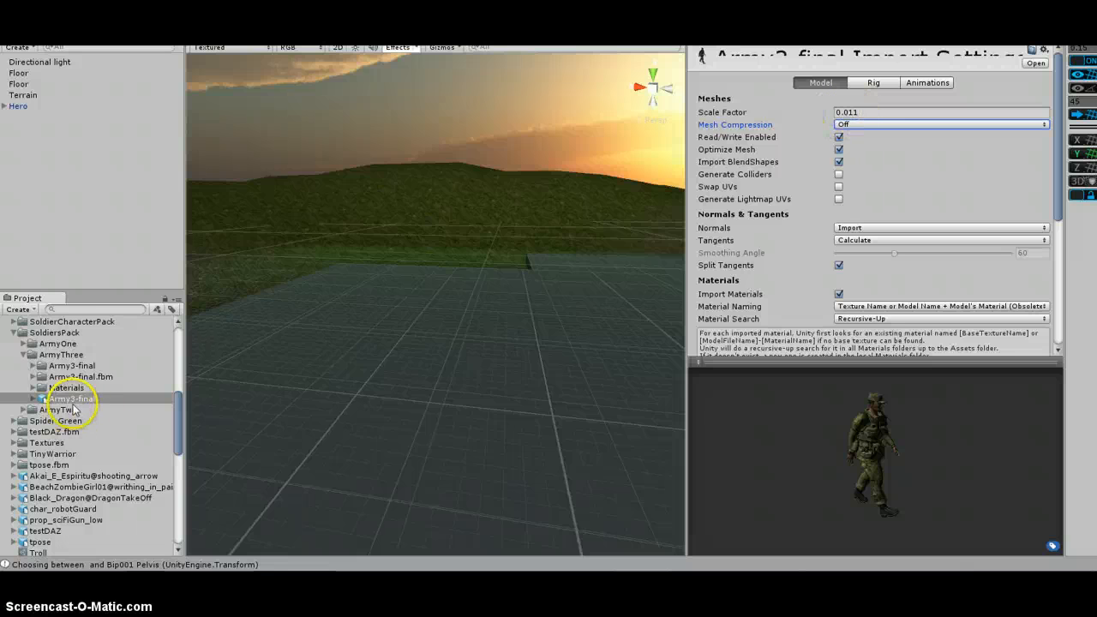
left_click_drag(73, 398, 43, 205)
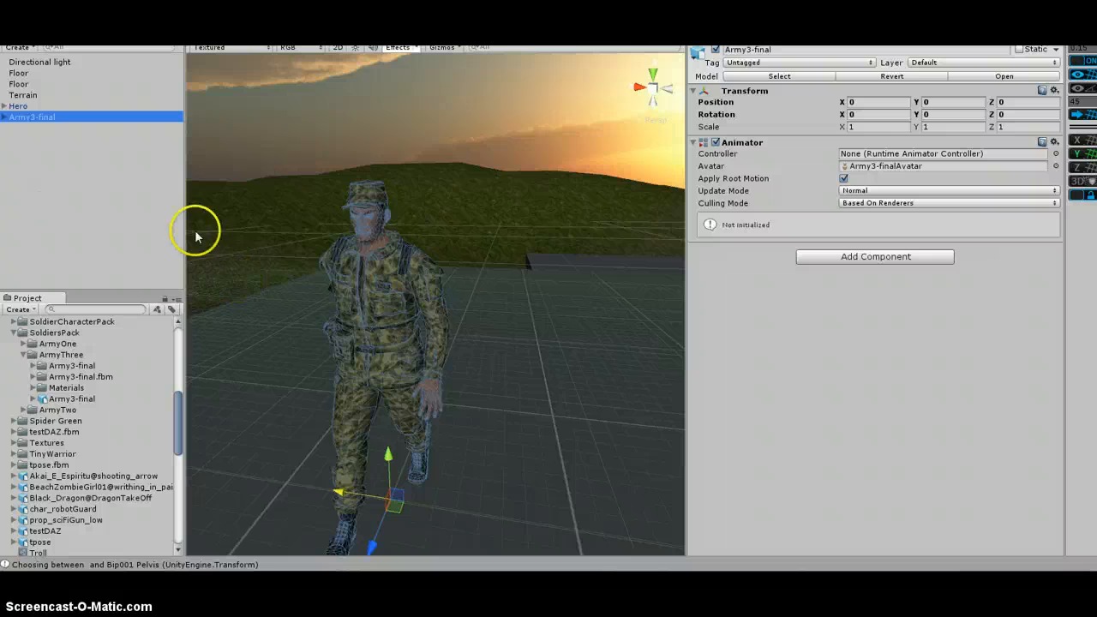
Reposition the Hero player object in the scene relative to the soldier
left_click(30, 105)
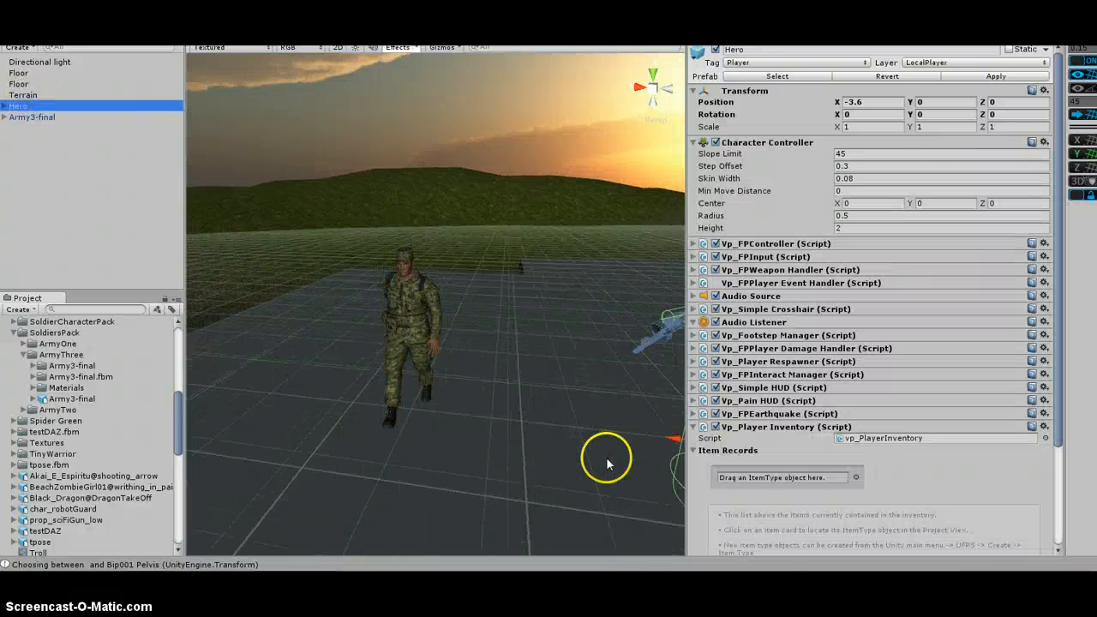
left_click_drag(610, 403, 346, 411)
scroll(385, 380, "up", 6)
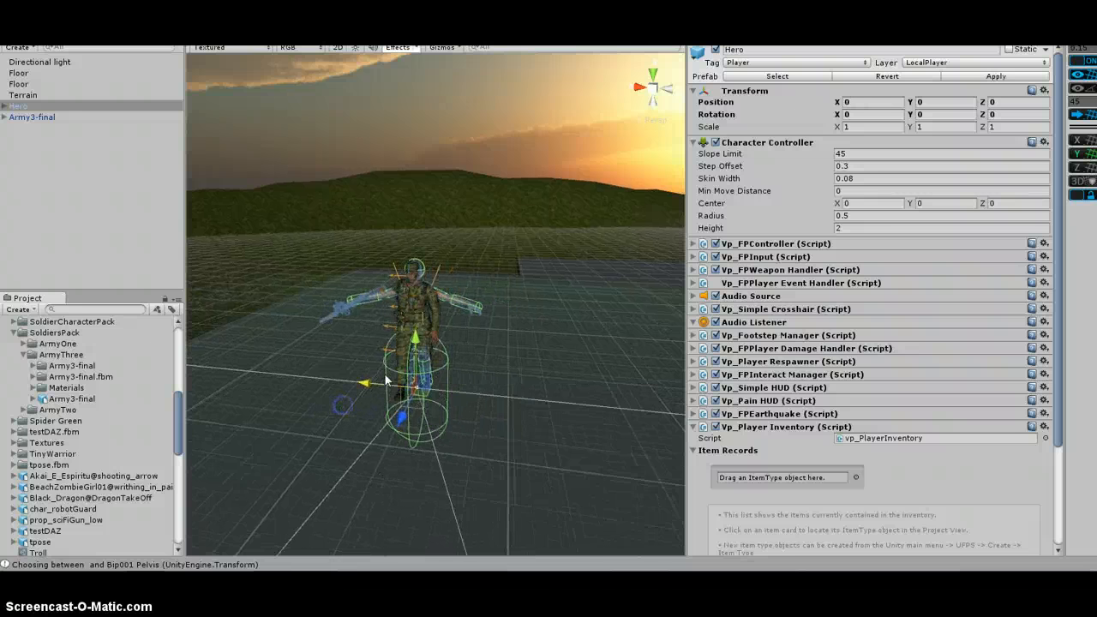
scroll(385, 379, "up", 4)
scroll(384, 380, "down", 4)
middle_click_drag(385, 379, 484, 333)
middle_click_drag(519, 284, 463, 334)
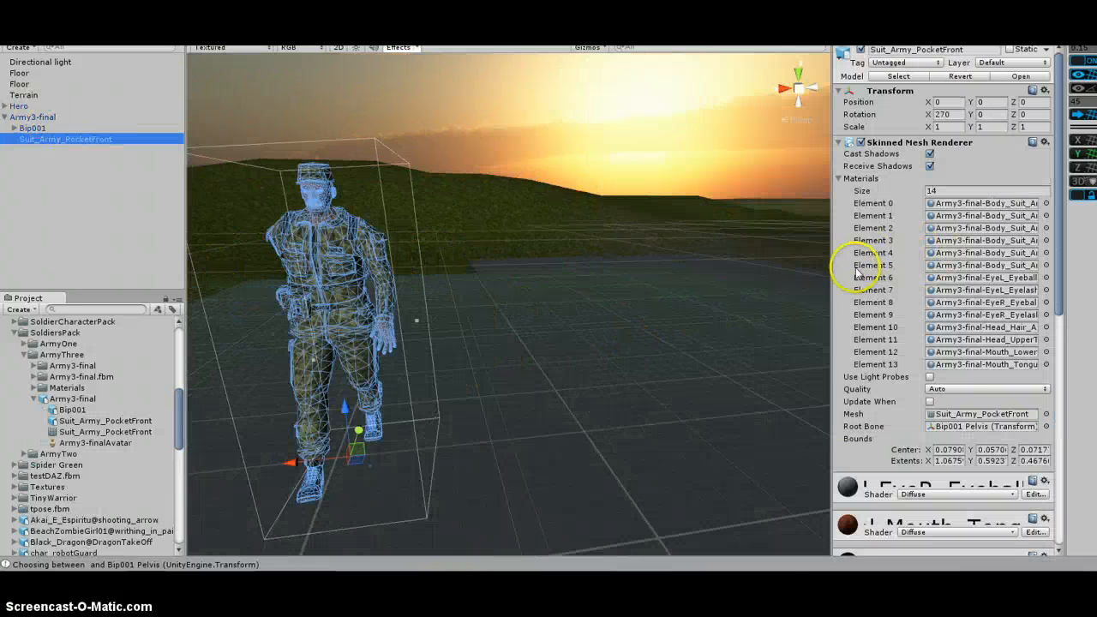
Open the FPS Mesh Tool, set Army3-final as the object or prefab, and create a preview
left_click_drag(828, 283, 721, 289)
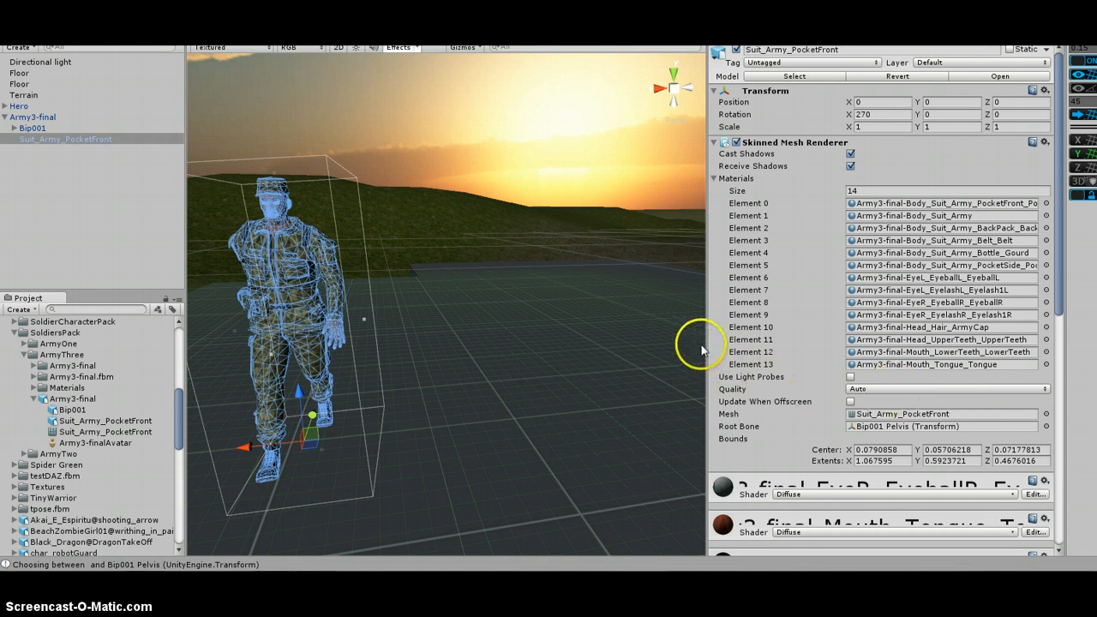
left_click_drag(699, 339, 814, 343)
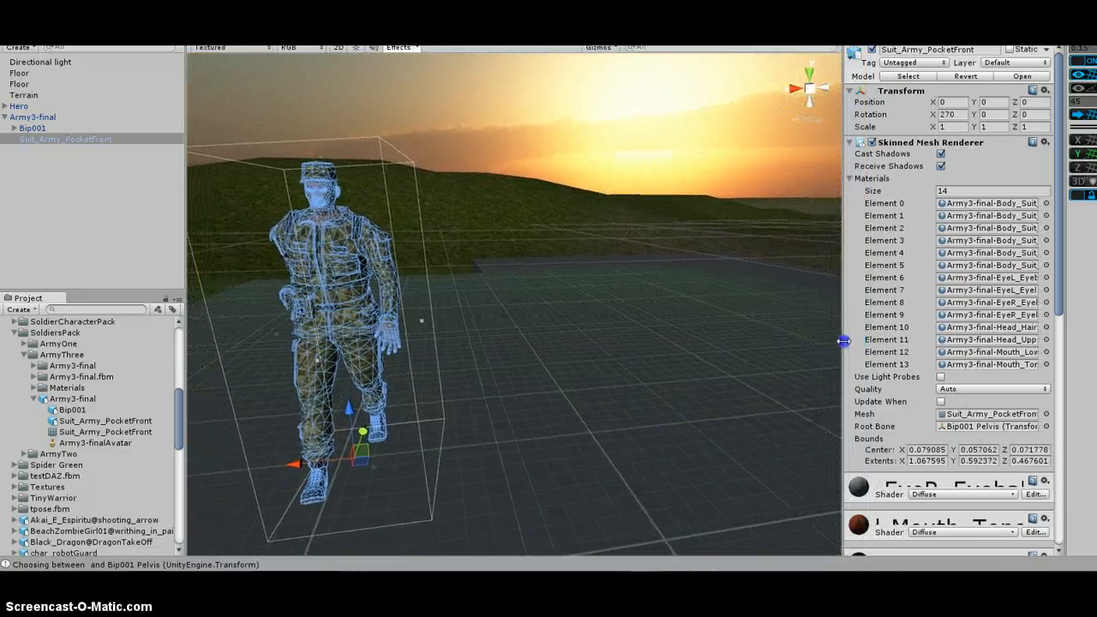
left_click(94, 38)
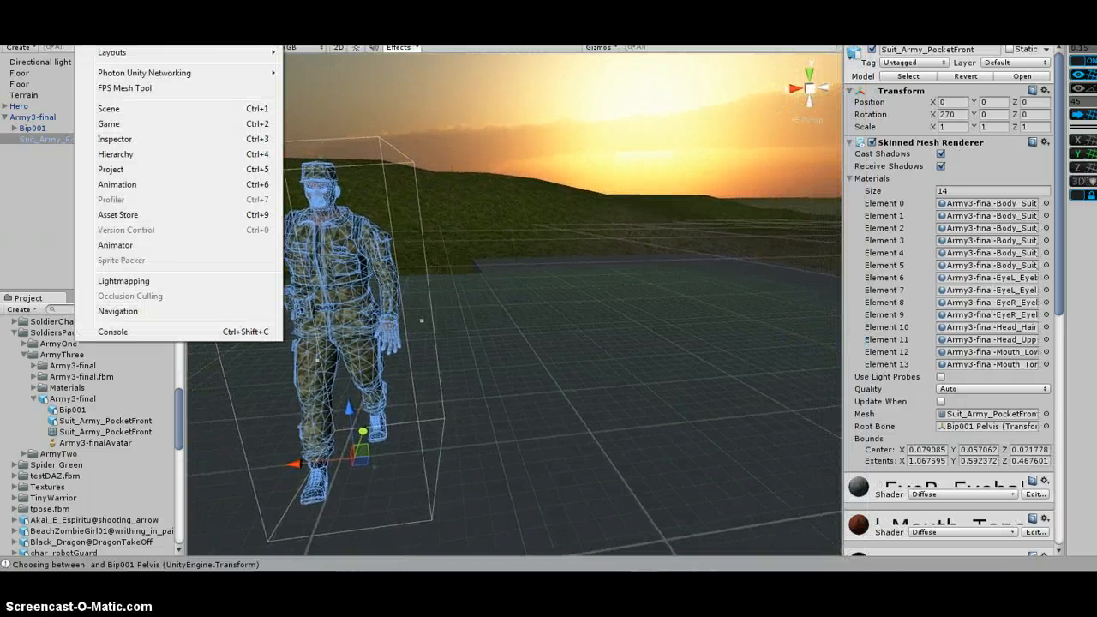
left_click(208, 90)
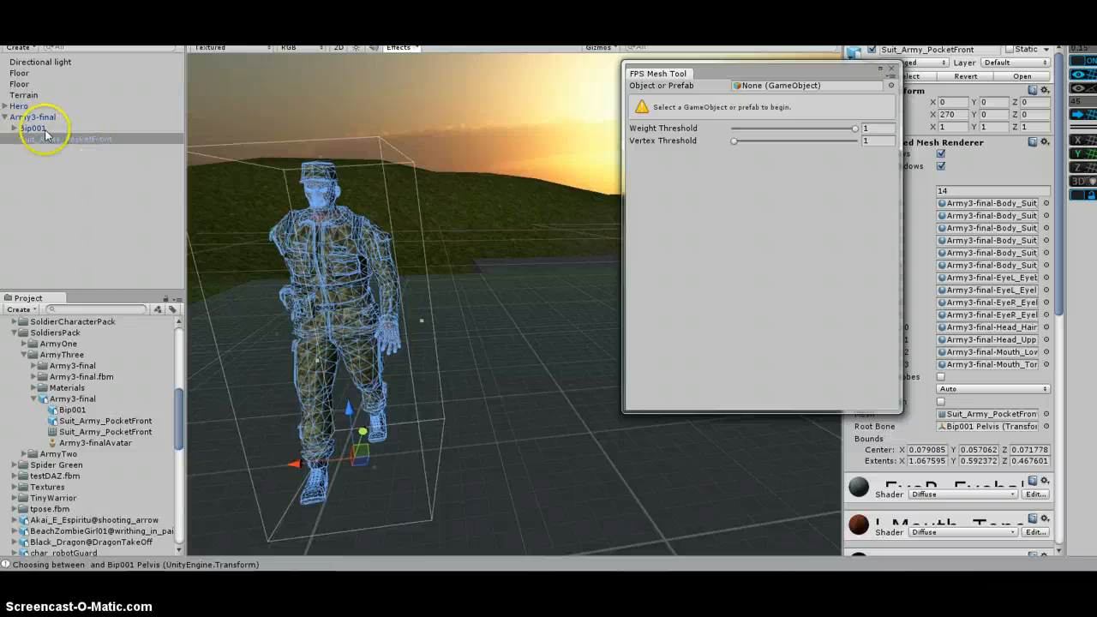
left_click_drag(33, 116, 772, 85)
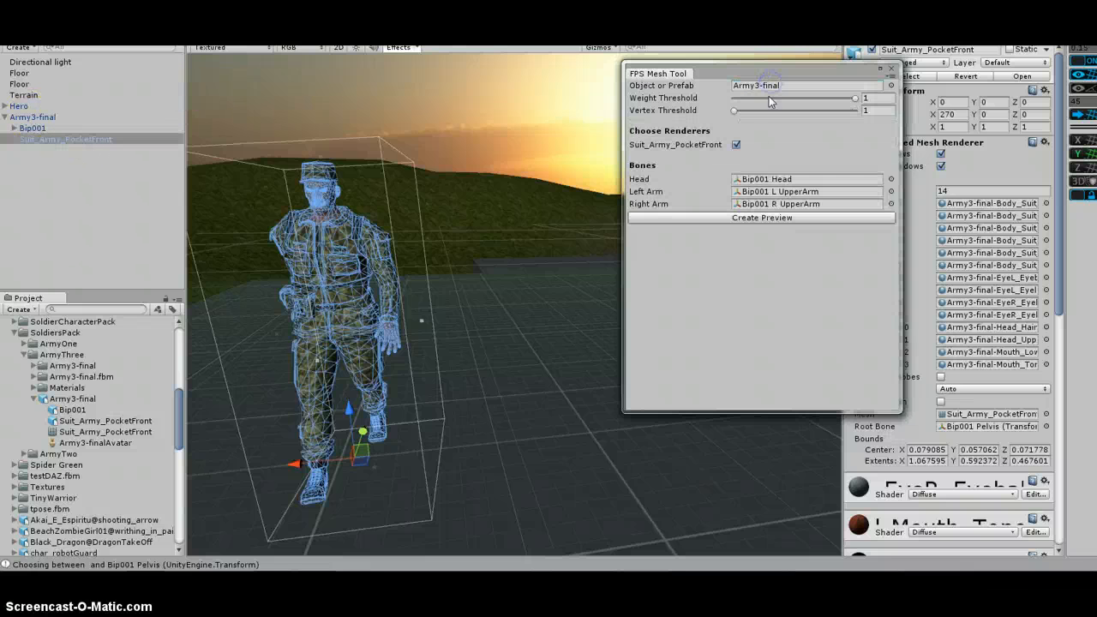
left_click(772, 220)
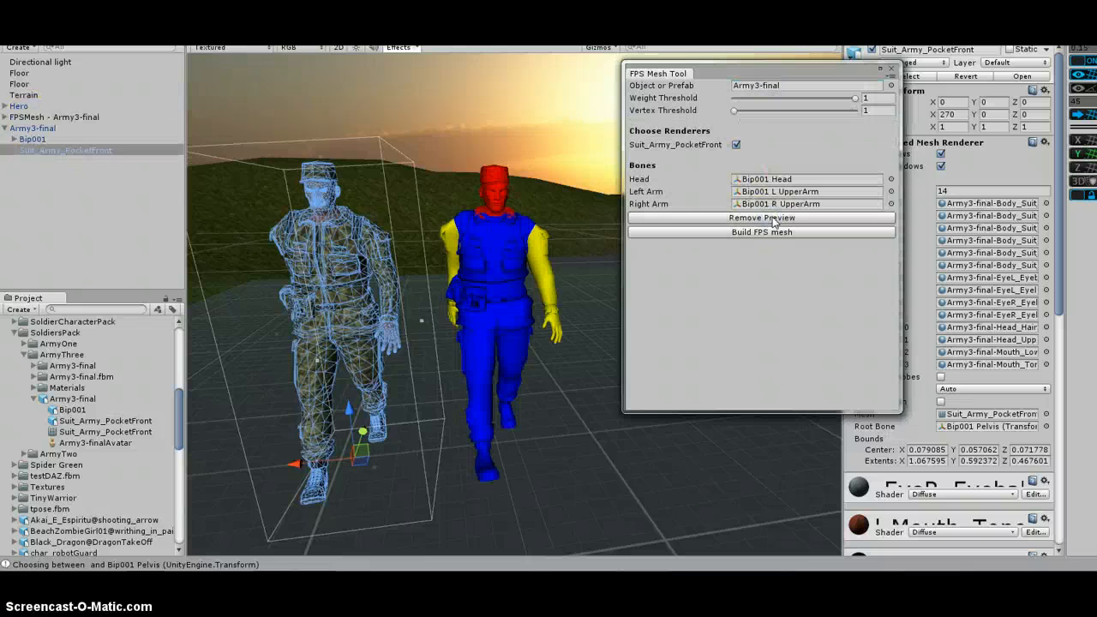
Try Bip001 Neck as the head bone, then restore Bip001 Head
left_click(797, 179)
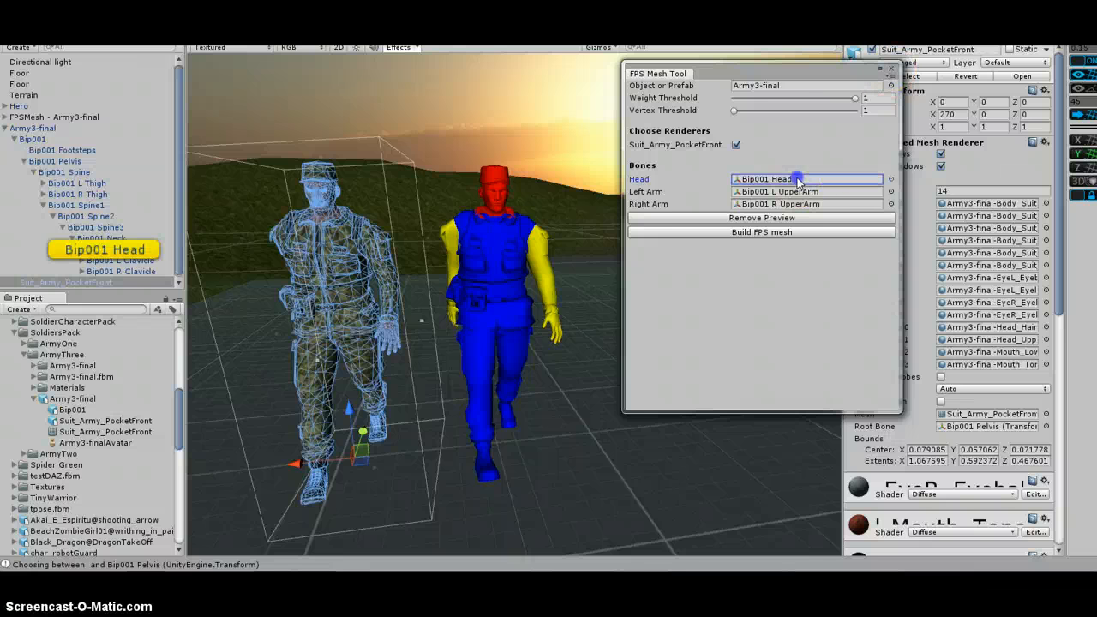
left_click_drag(111, 249, 756, 185)
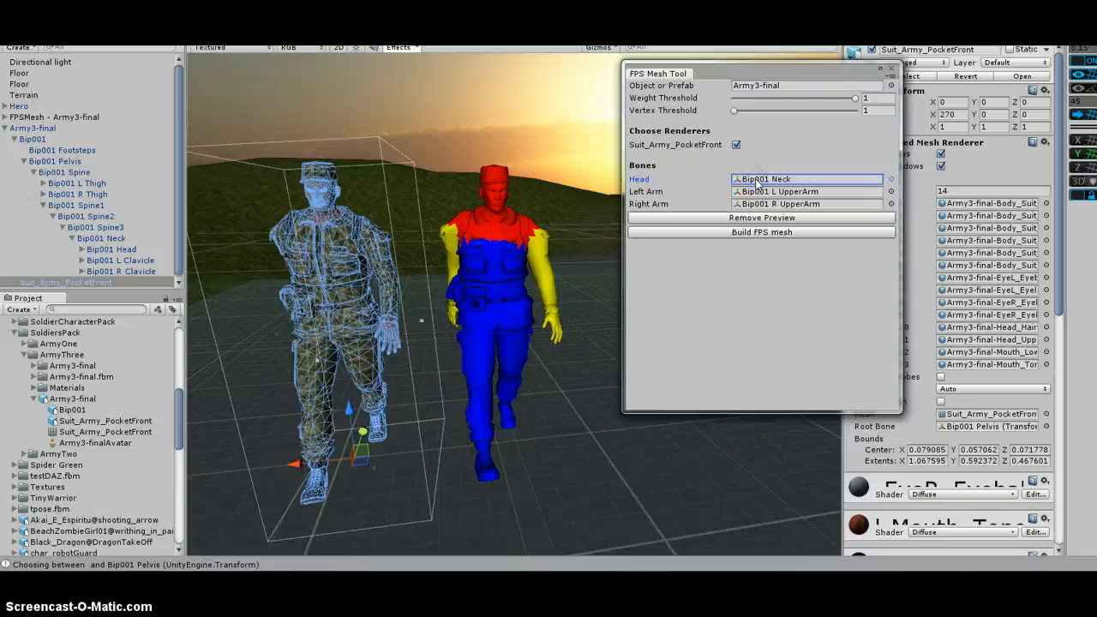
left_click(758, 183)
left_click(770, 182)
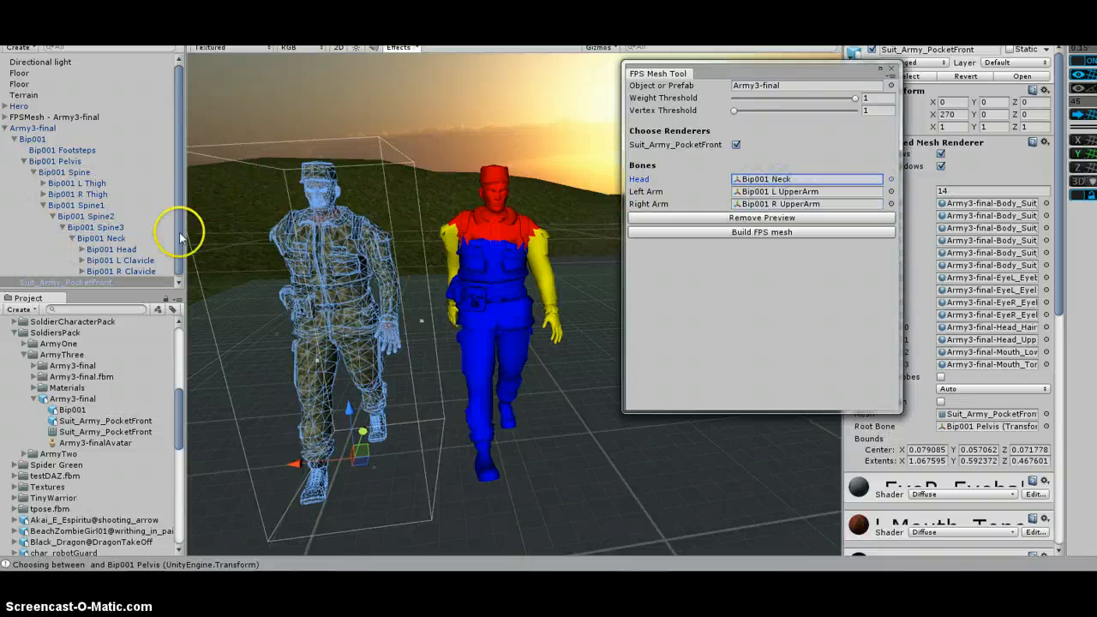
left_click_drag(770, 161, 782, 181)
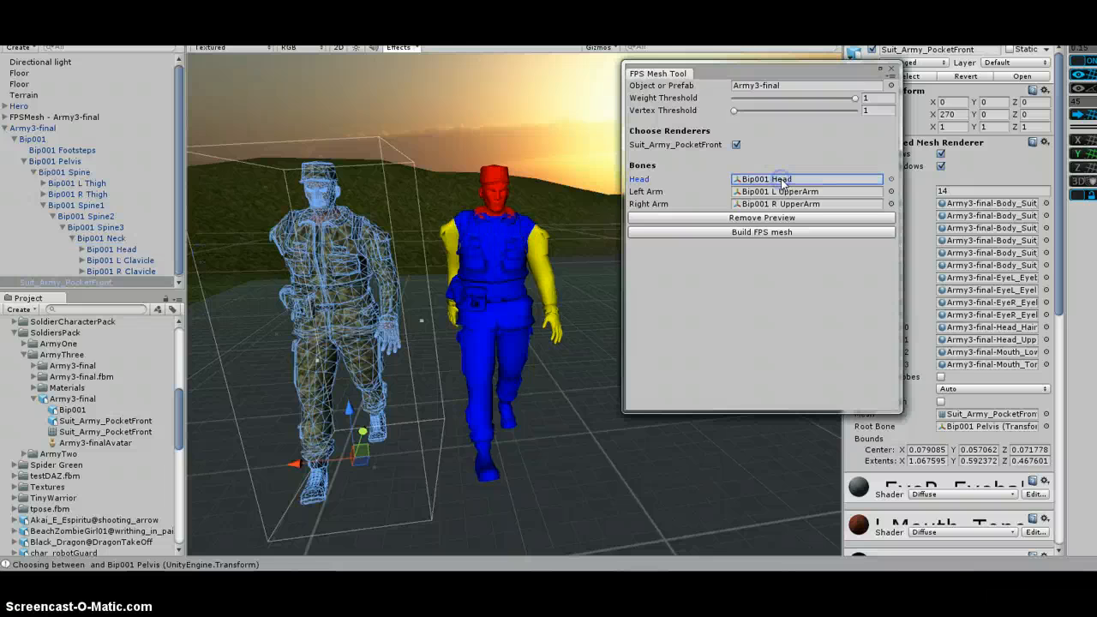
Examine the preview's head, arm and body regions around the shoulders and neck
left_click_drag(855, 97, 854, 104)
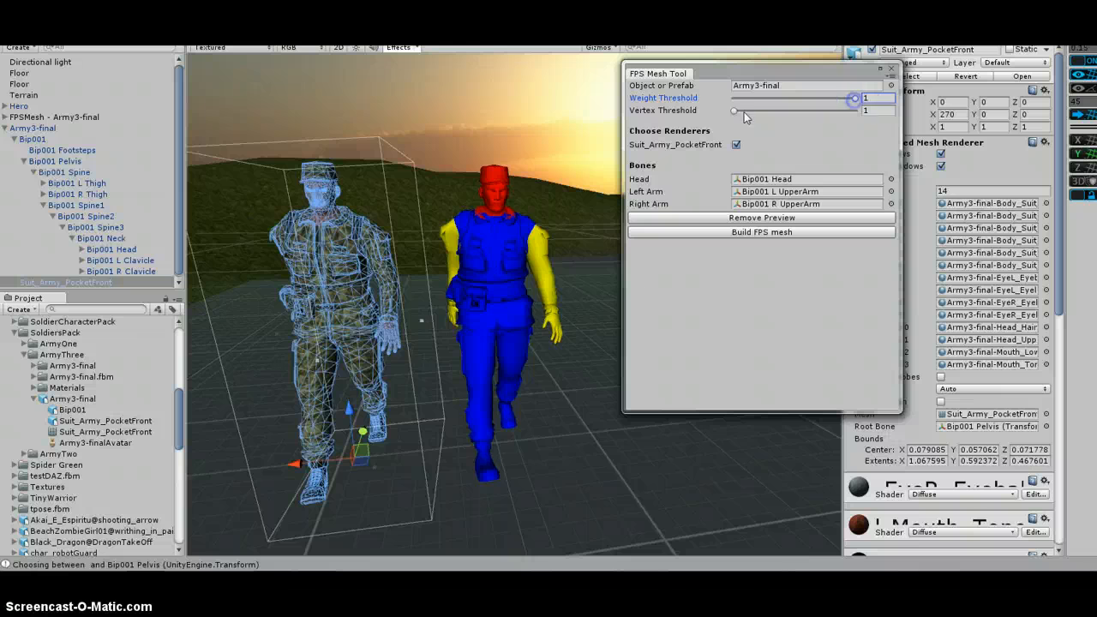
left_click_drag(734, 117, 514, 272)
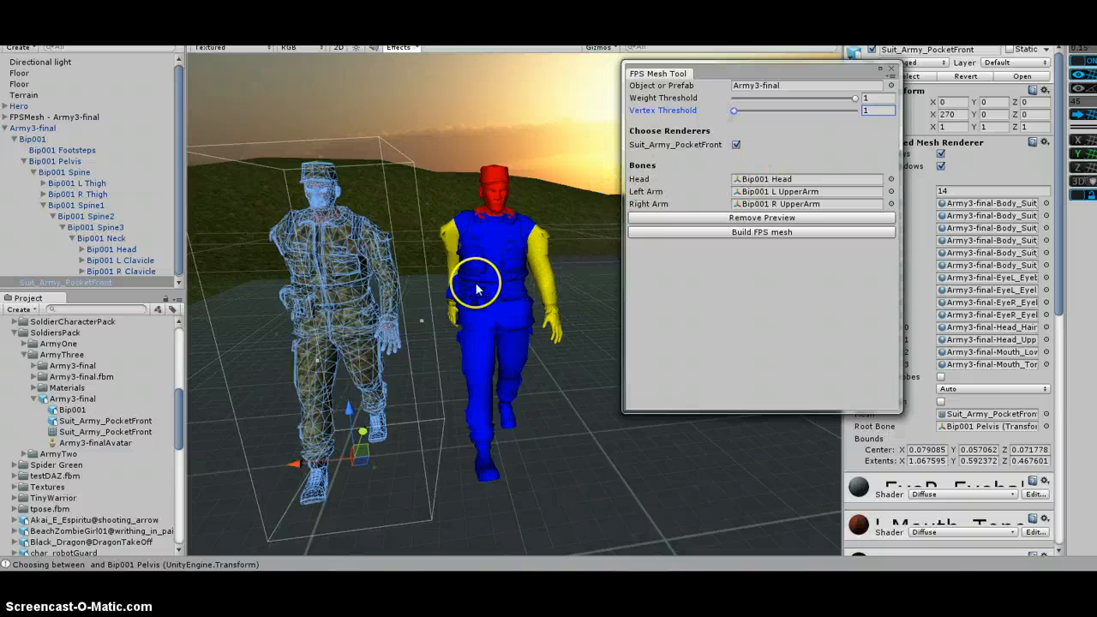
right_click_drag(448, 264, 609, 289)
middle_click_drag(228, 267, 442, 245)
scroll(442, 245, "up", 5)
middle_click_drag(453, 201, 461, 365)
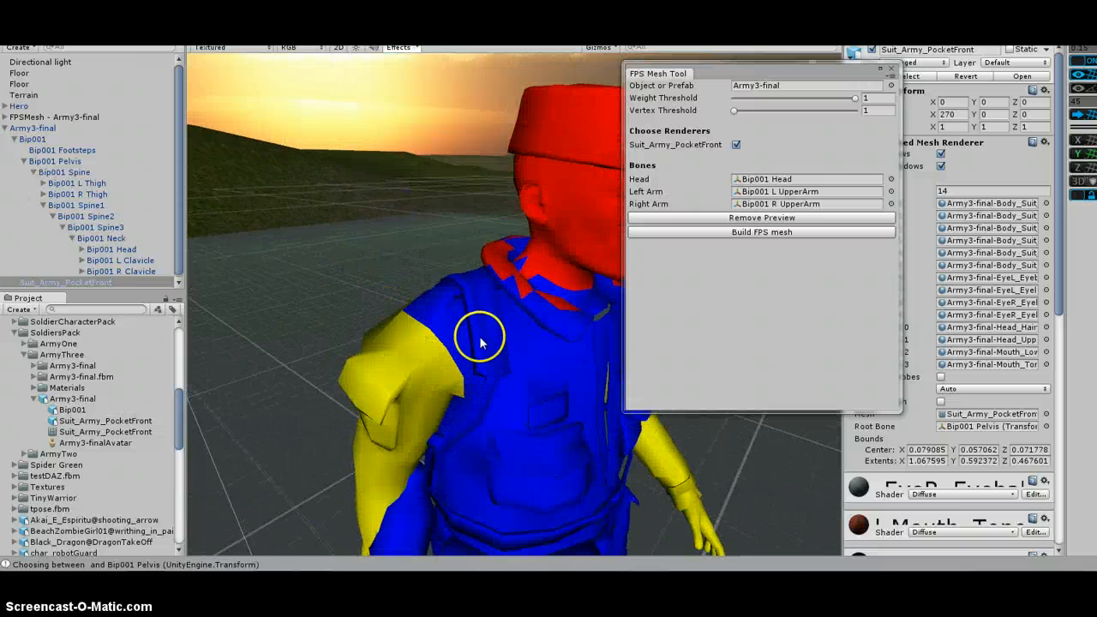
scroll(489, 325, "down", 5)
middle_click_drag(502, 353, 370, 274)
right_click_drag(421, 236, 330, 238)
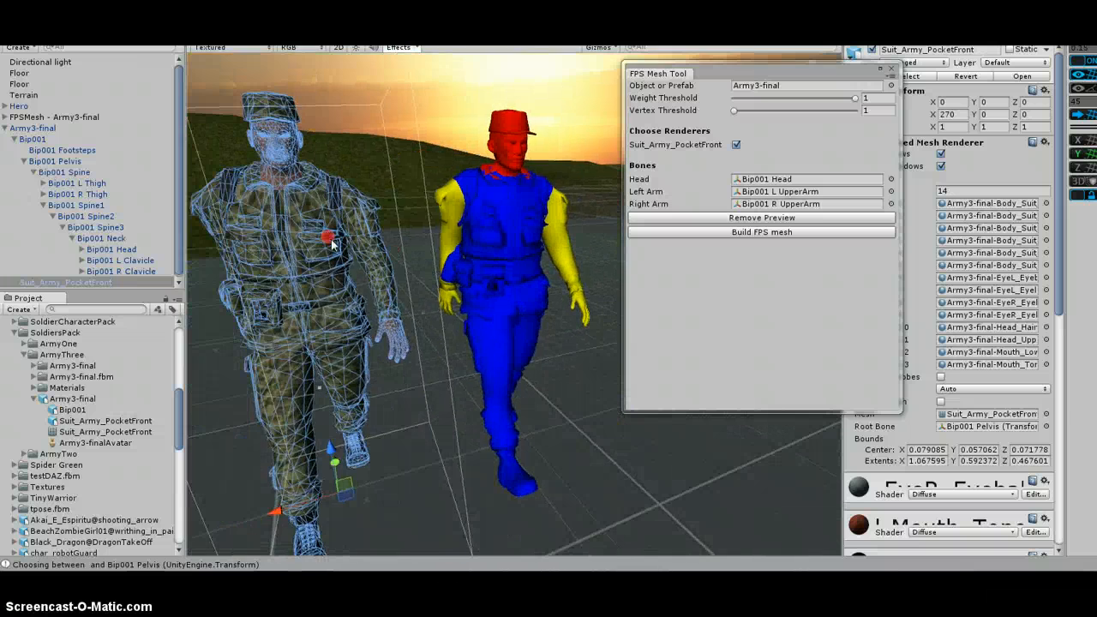
middle_click_drag(493, 209, 472, 235)
Build the FPS mesh with Bip001 Head as the head bone
left_click(82, 250)
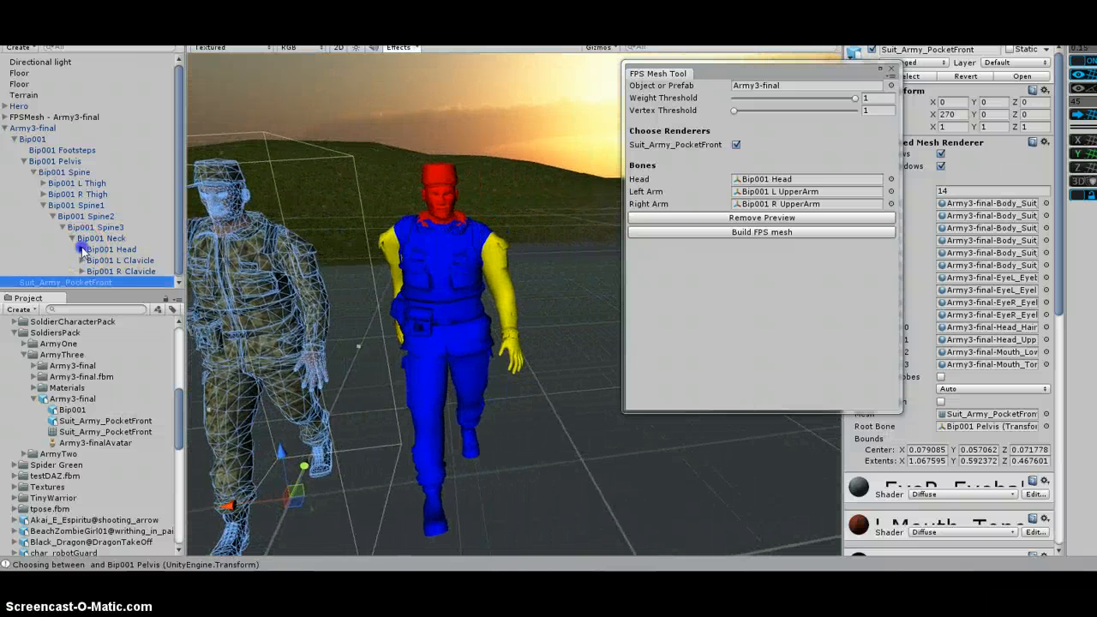
left_click_drag(129, 260, 797, 180)
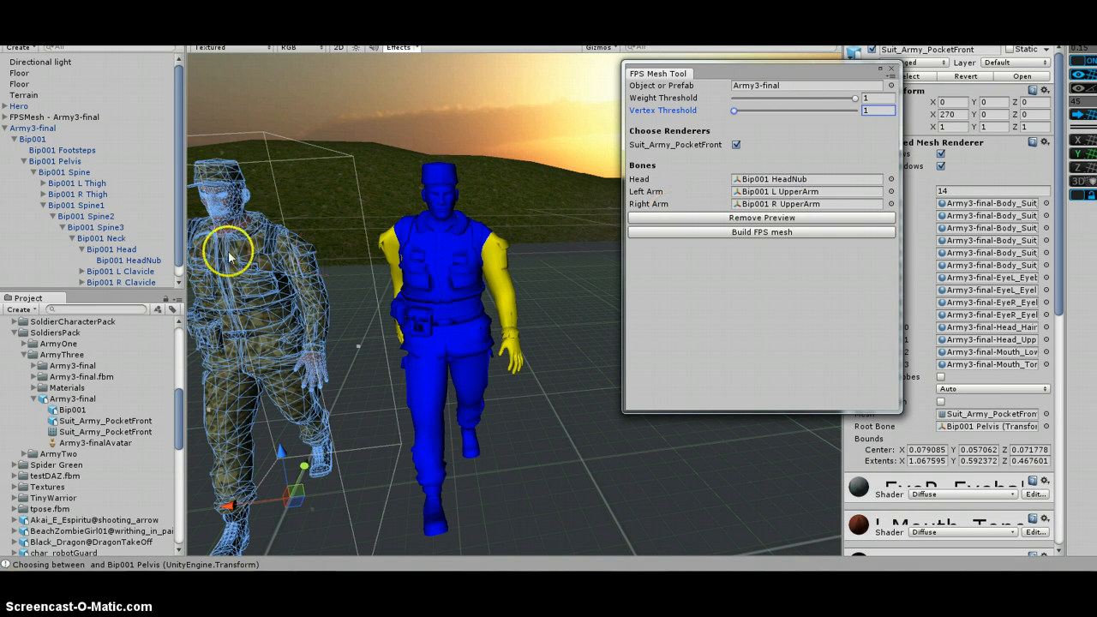
left_click_drag(111, 248, 782, 185)
left_click(785, 236)
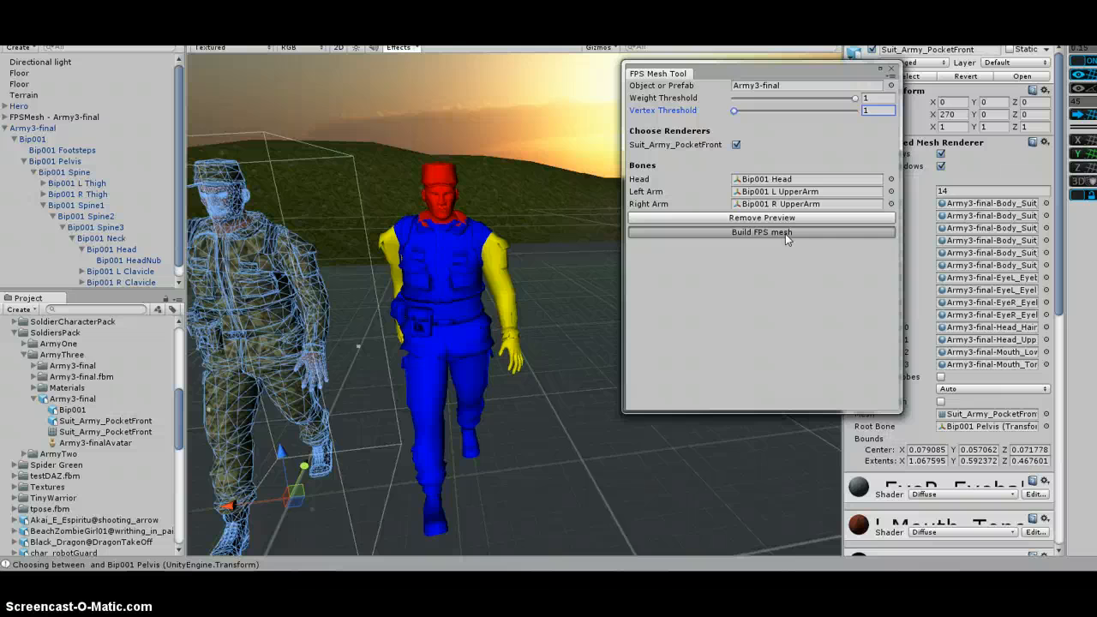
Close the FPS Mesh Tool and inspect the materials of the built Army3-final Suit_Army_PocketFront mesh
left_click(892, 70)
left_click(7, 127)
left_click(4, 116)
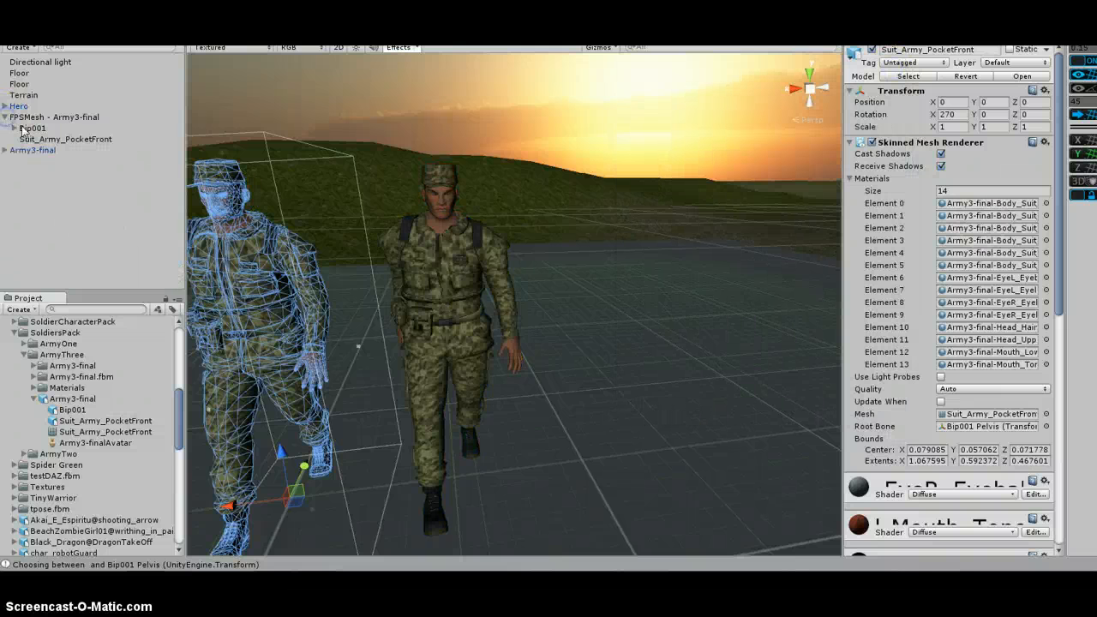
left_click(65, 139)
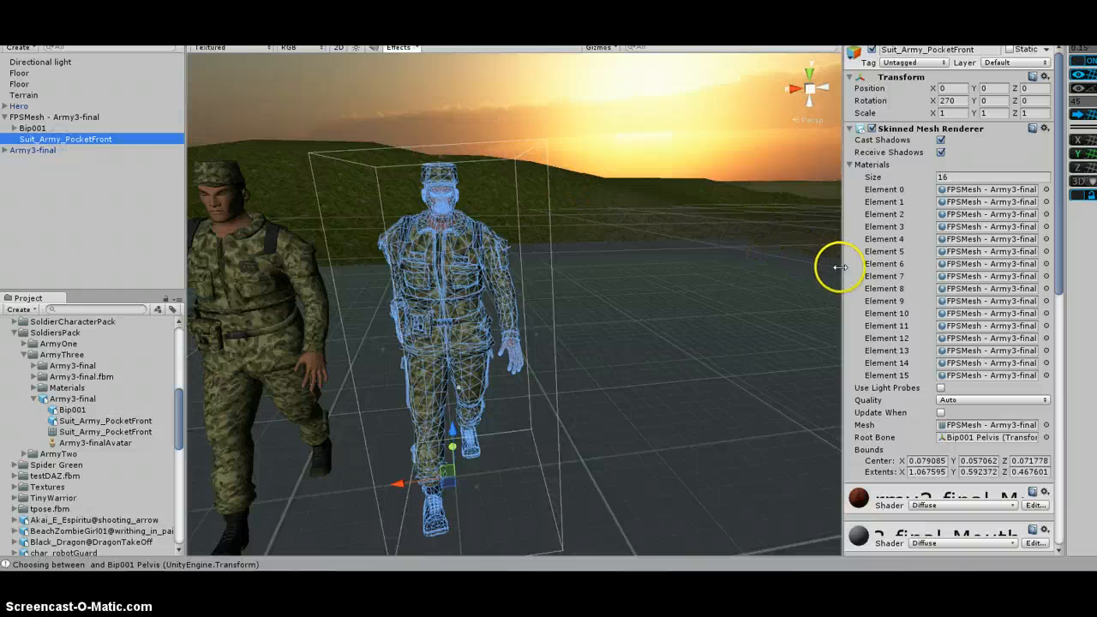
left_click_drag(842, 262, 478, 260)
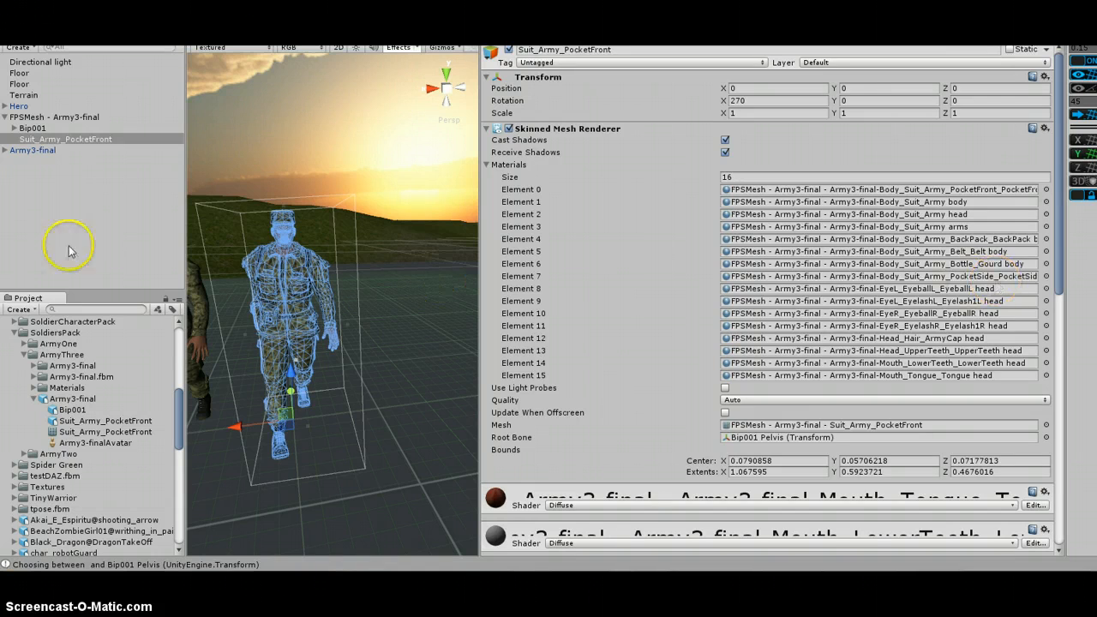
left_click(40, 203)
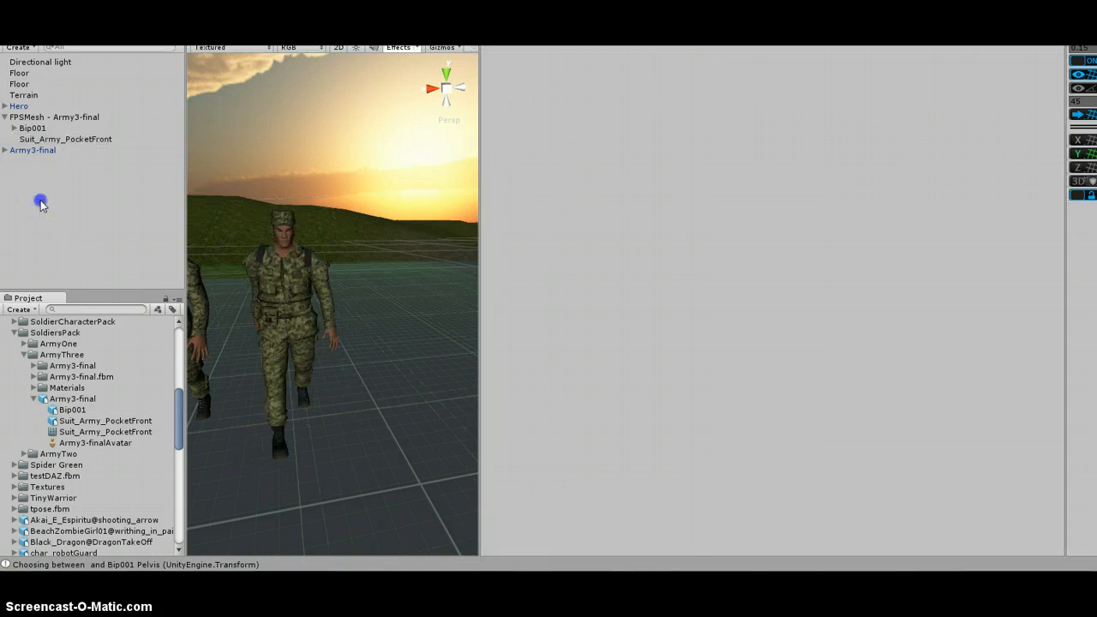
left_click(72, 139)
scroll(69, 368, "up", 10)
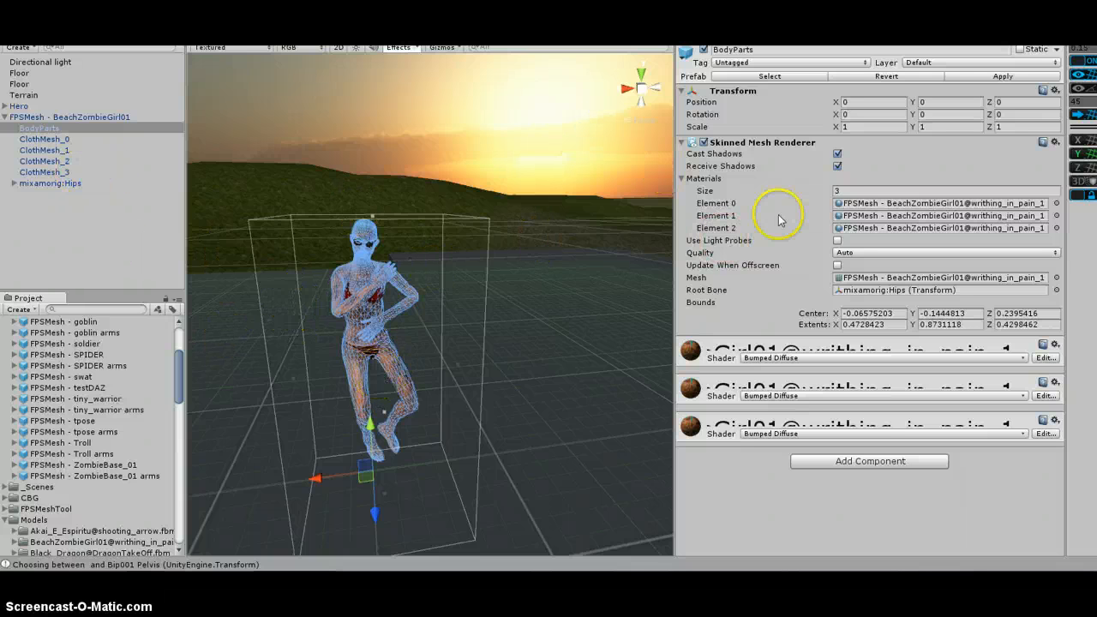
Examine the BeachZombieGirl01 FPS mesh's BodyParts materials and each ClothMesh part in turn
left_click_drag(675, 252, 513, 248)
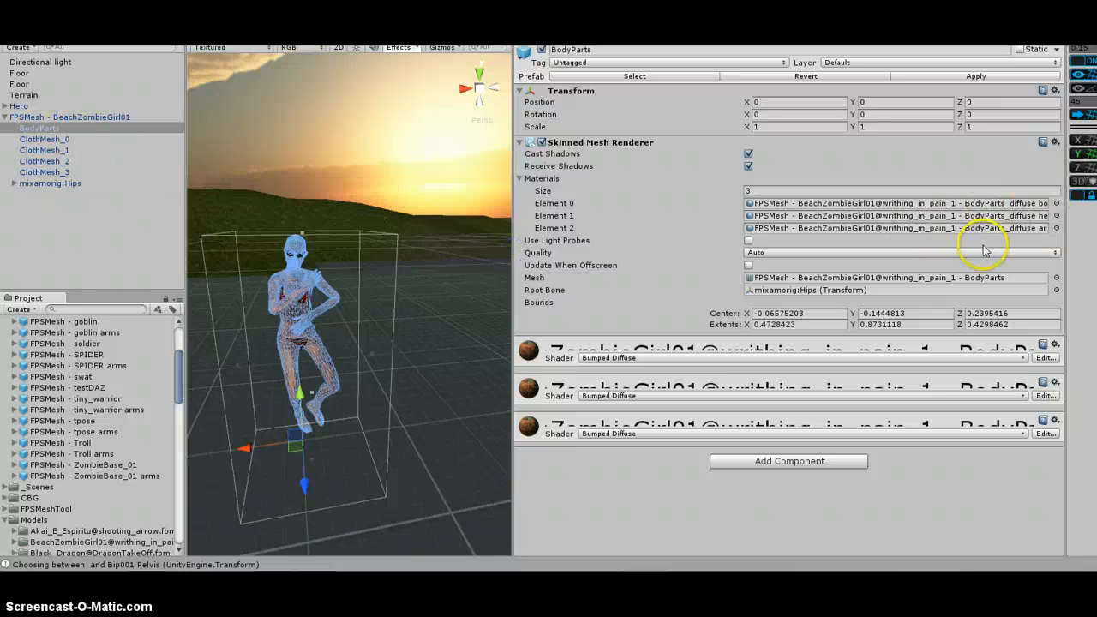
left_click_drag(513, 251, 427, 252)
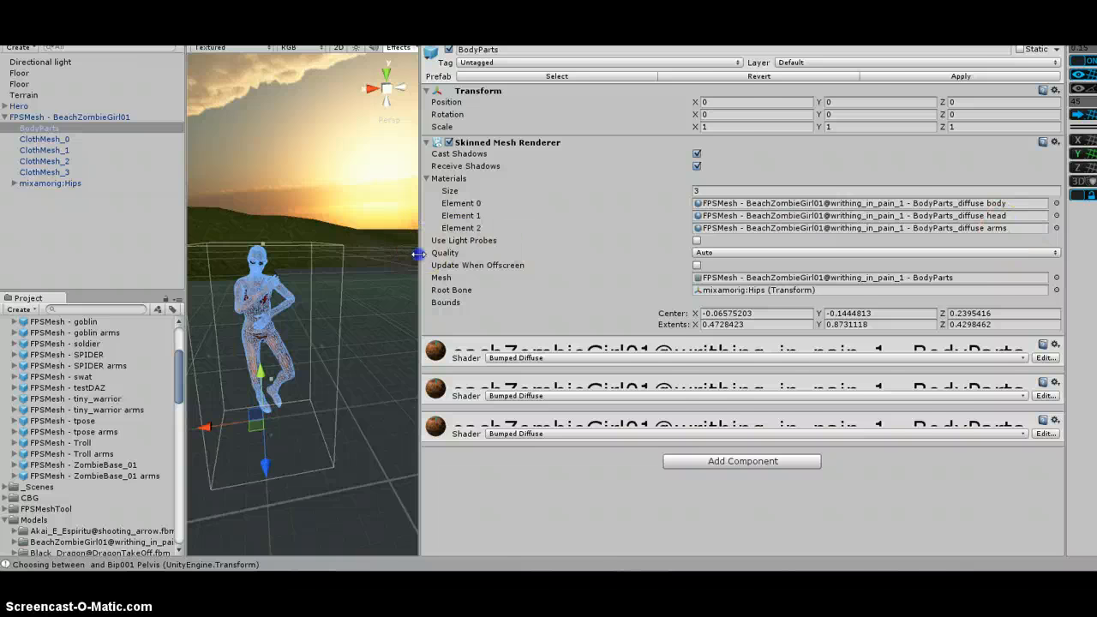
left_click_drag(419, 247, 881, 220)
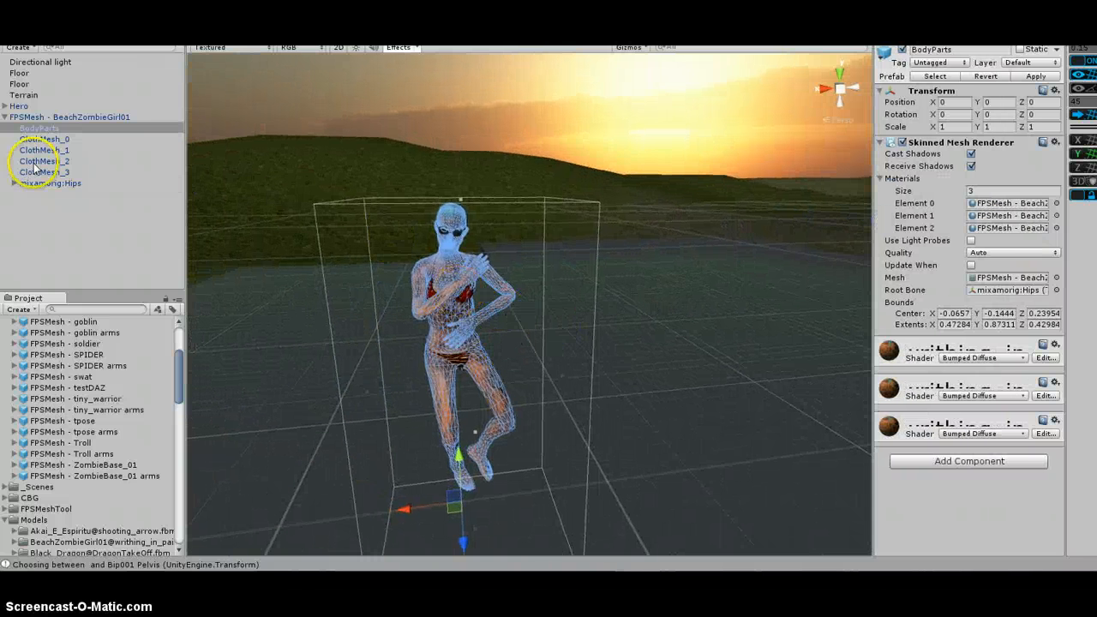
left_click(43, 138)
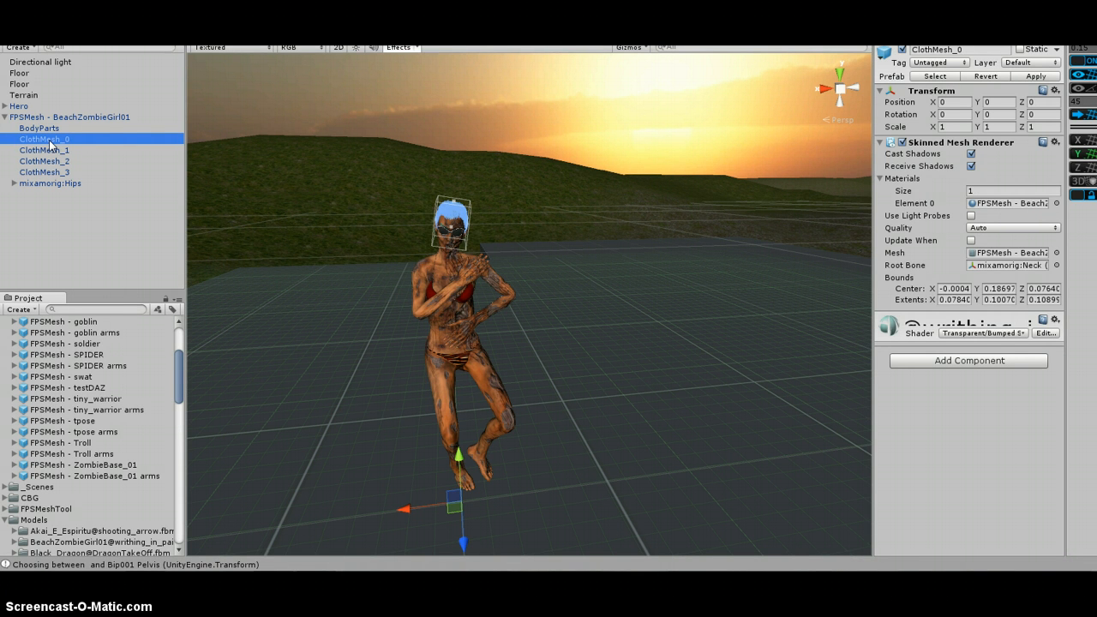
left_click(58, 151)
left_click(62, 161)
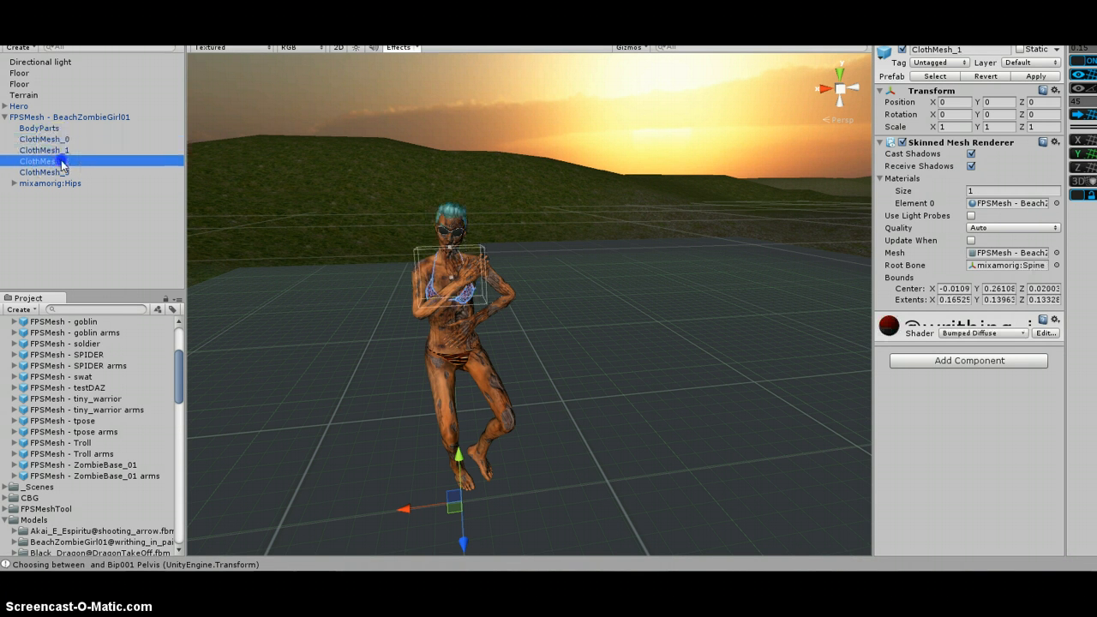
left_click(63, 172)
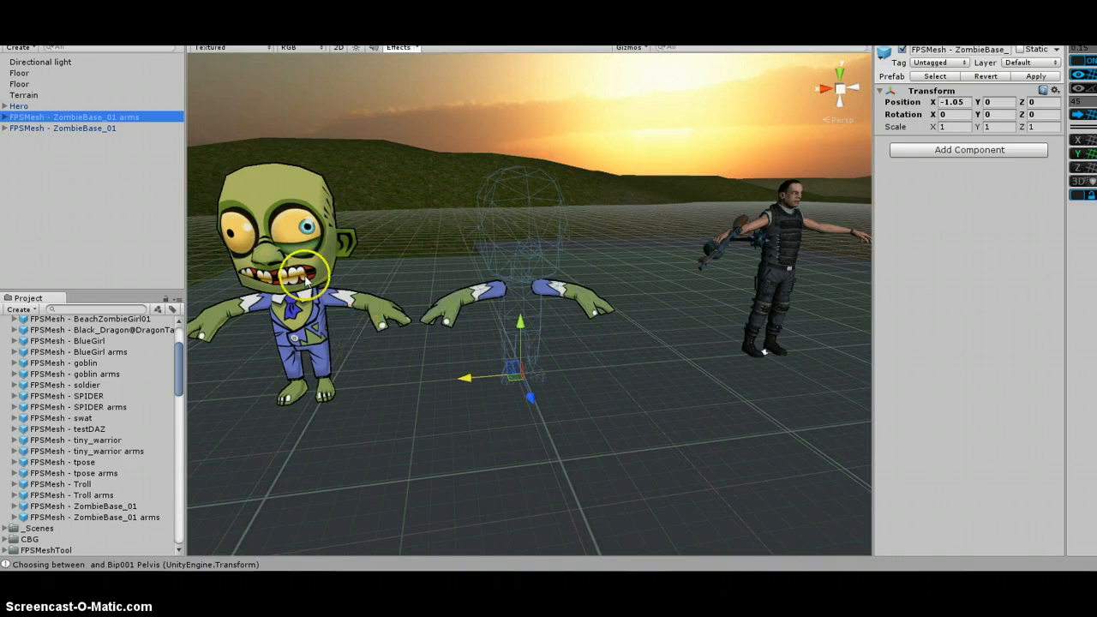
Inspect the ZombieBase_01 FPS mesh and its ZombieSuit_mesh, then its separate arms object
left_click(90, 128)
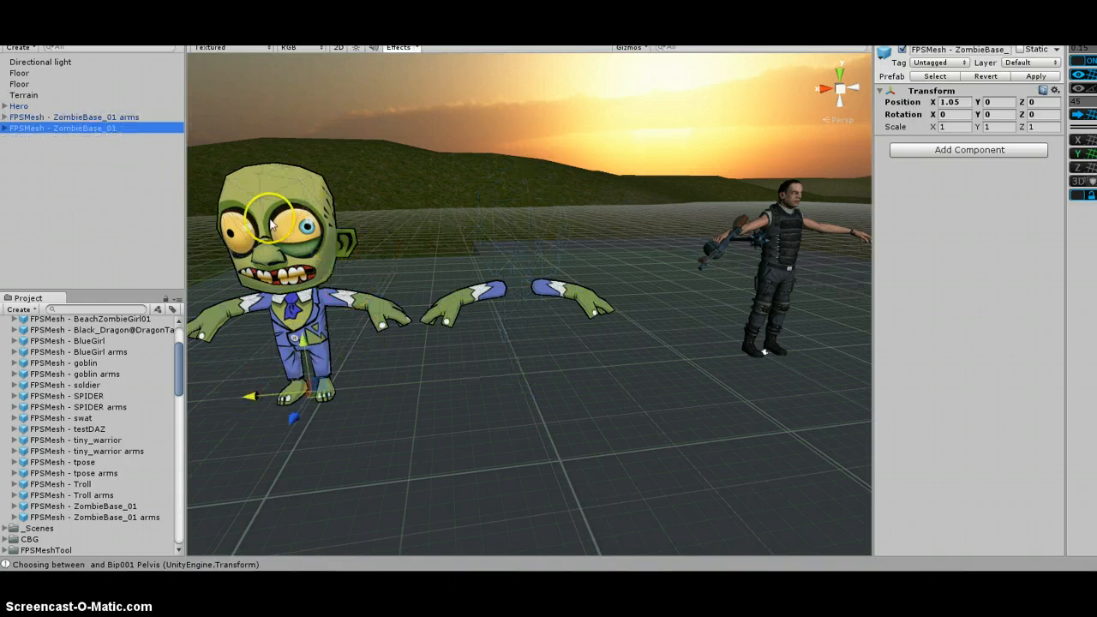
left_click(5, 128)
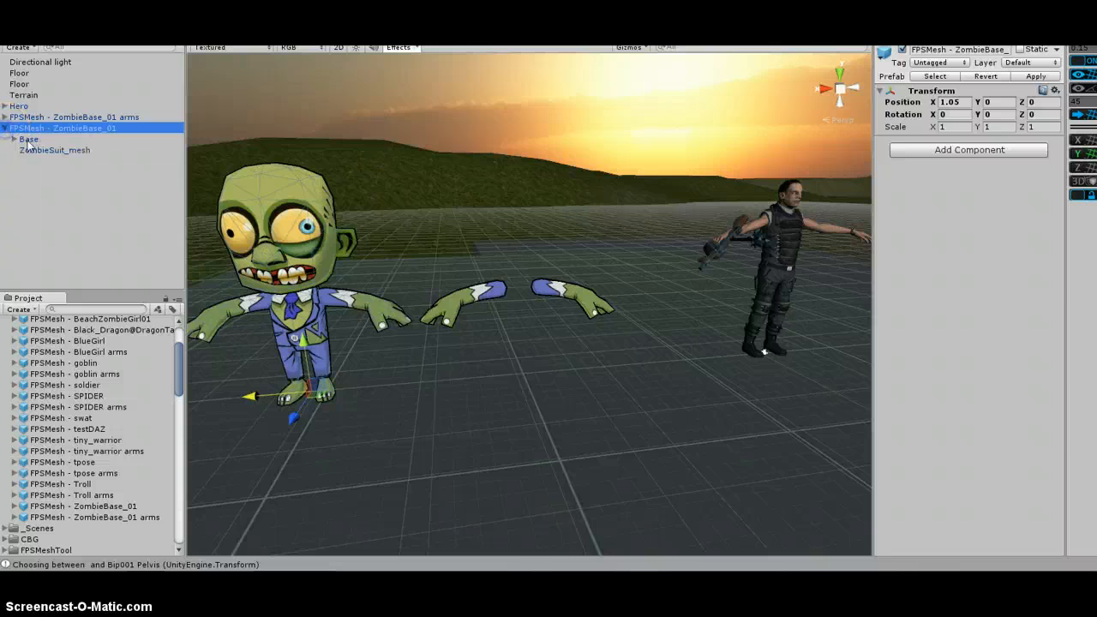
left_click(36, 151)
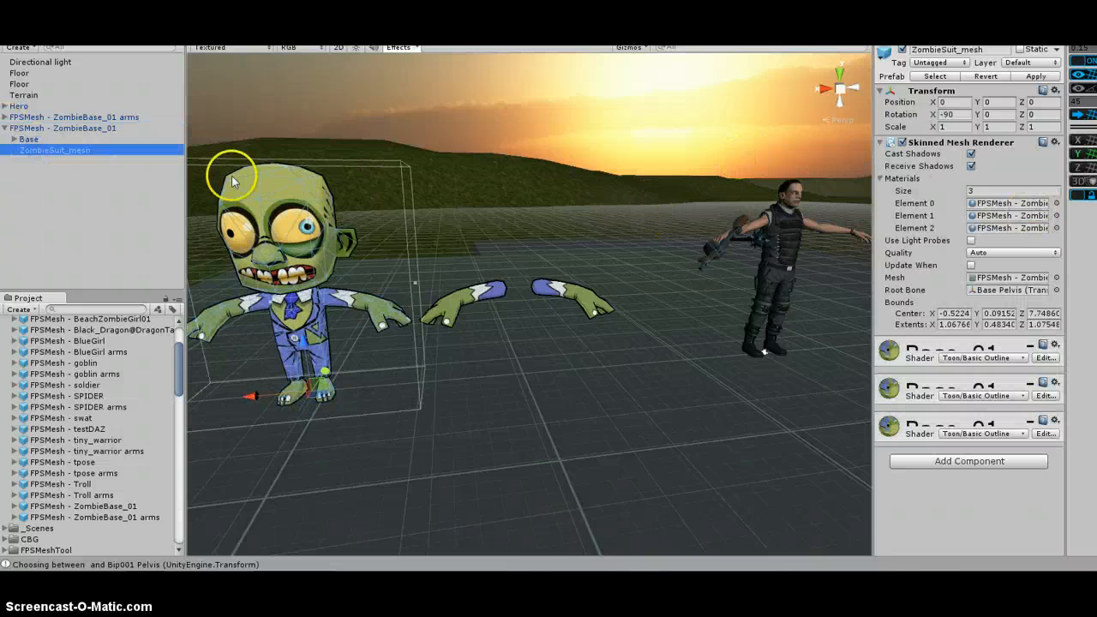
left_click(124, 117)
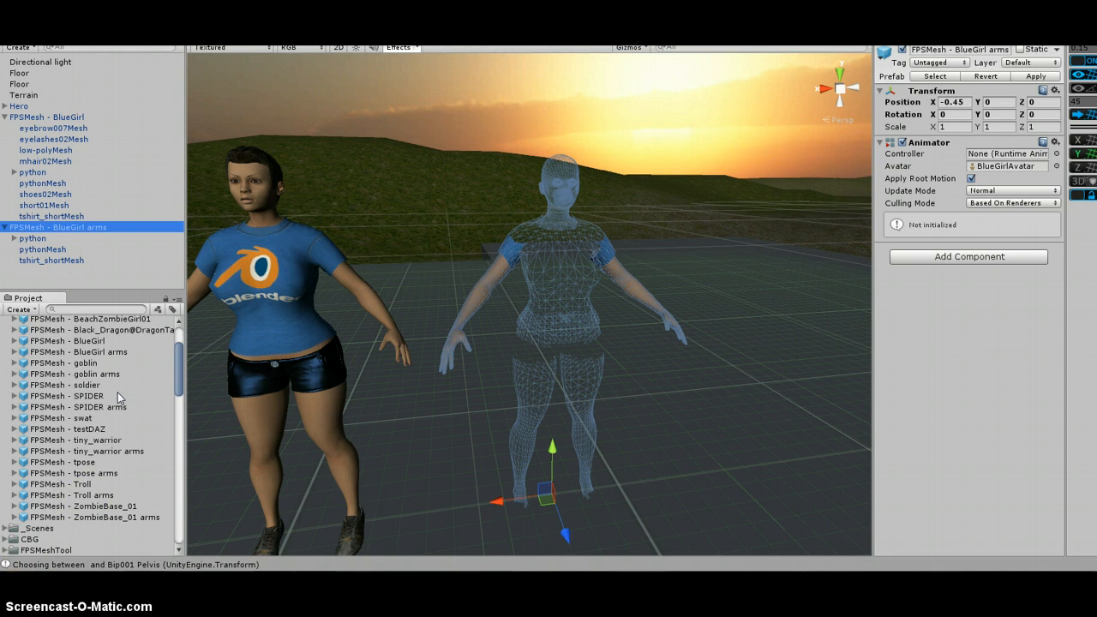
Place the FPSMesh - Black_Dragon@DragonTakeOff prefab into the scene
scroll(119, 397, "down", 2)
scroll(119, 397, "up", 4)
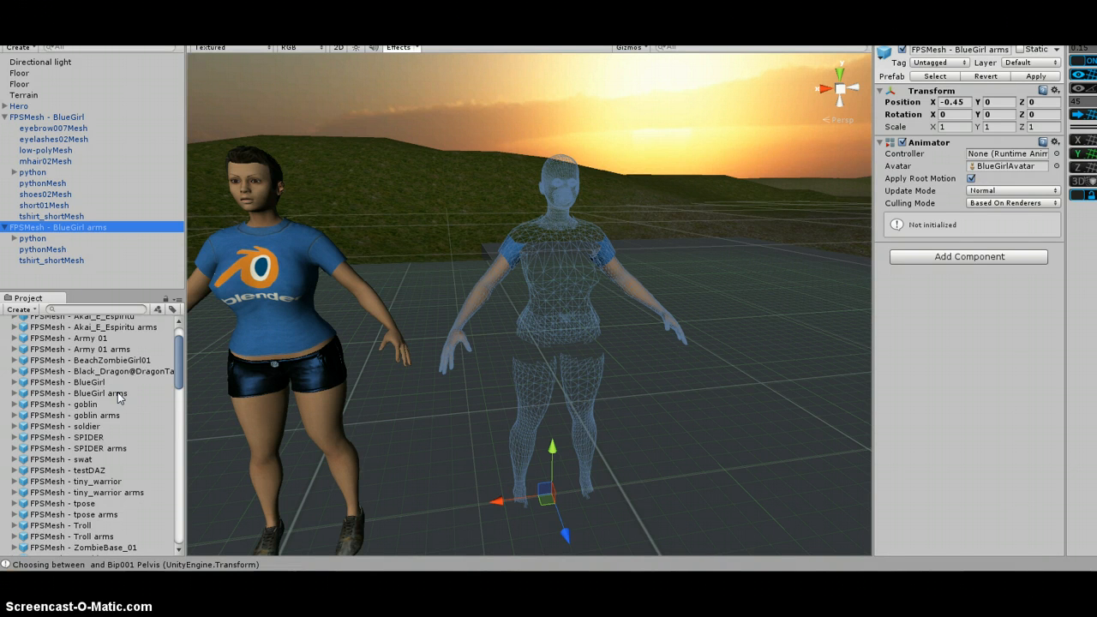
scroll(119, 396, "up", 2)
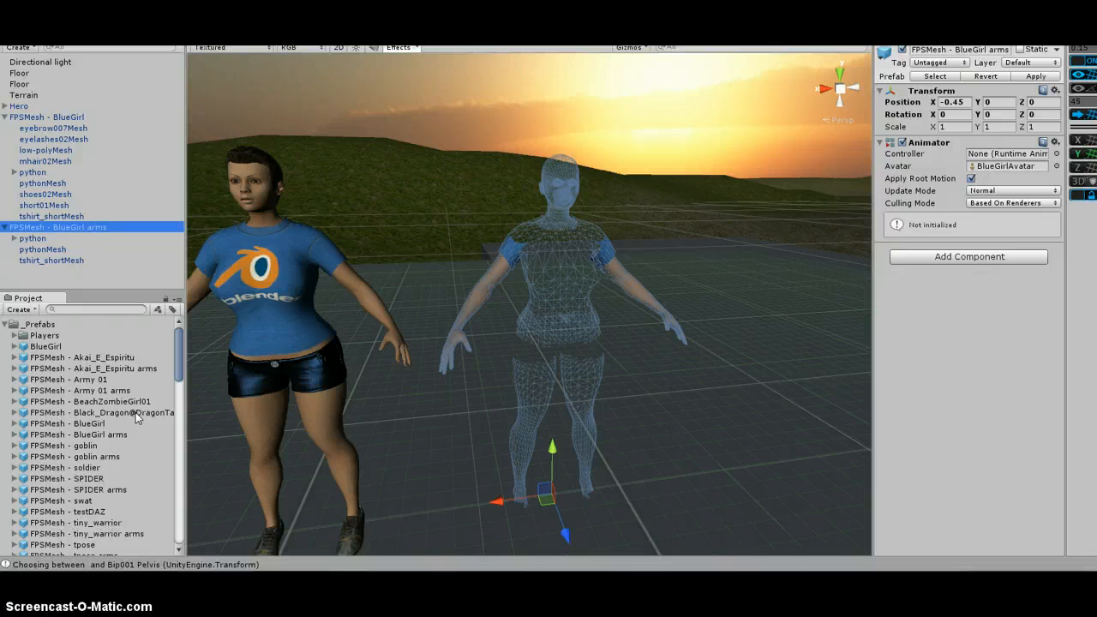
scroll(336, 319, "down", 5)
middle_click_drag(335, 320, 701, 385)
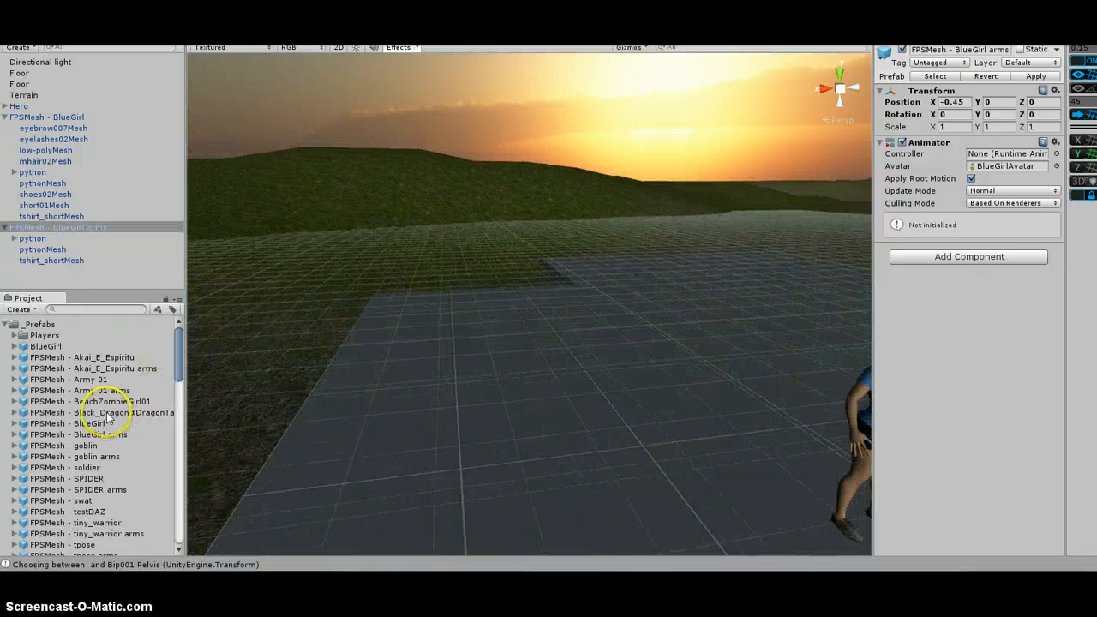
left_click_drag(107, 415, 470, 386)
Examine the dragon and the head, body and arms materials of its Dragon_Black_20k_Geo mesh
middle_click_drag(564, 313, 459, 348)
right_click_drag(524, 323, 408, 336)
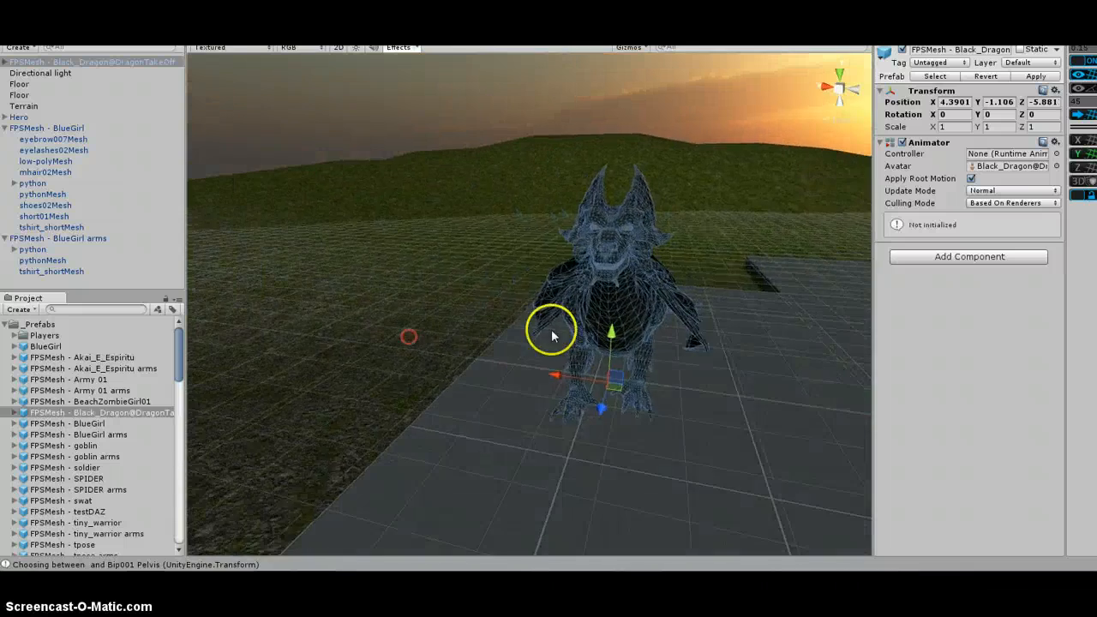
middle_click_drag(551, 334, 315, 327)
right_click_drag(527, 330, 399, 311)
middle_click_drag(625, 341, 323, 333)
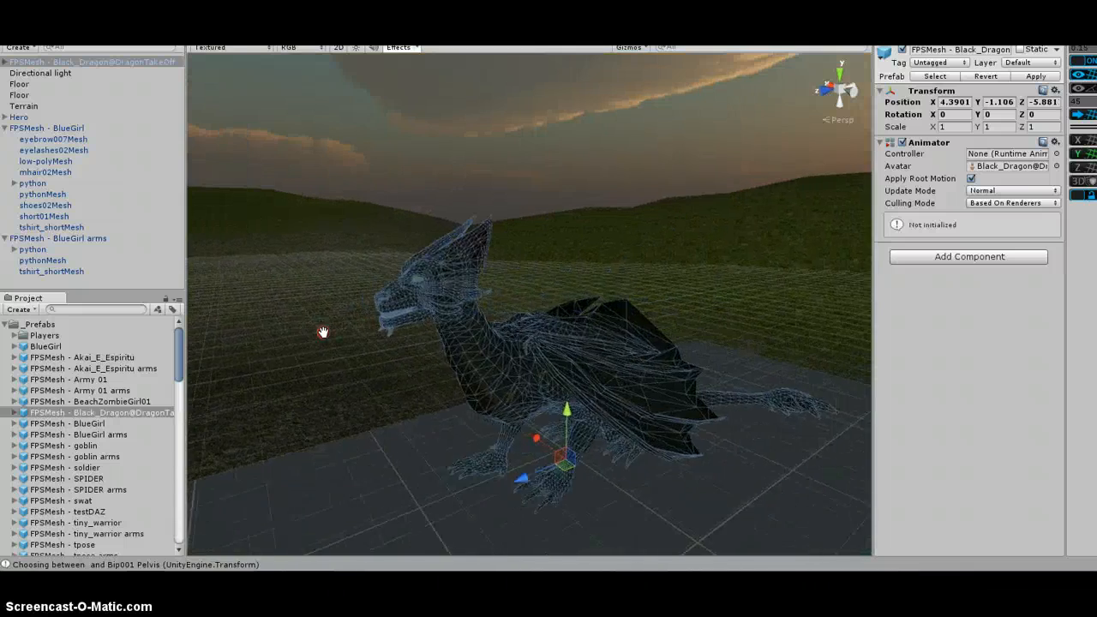
scroll(502, 372, "up", 3)
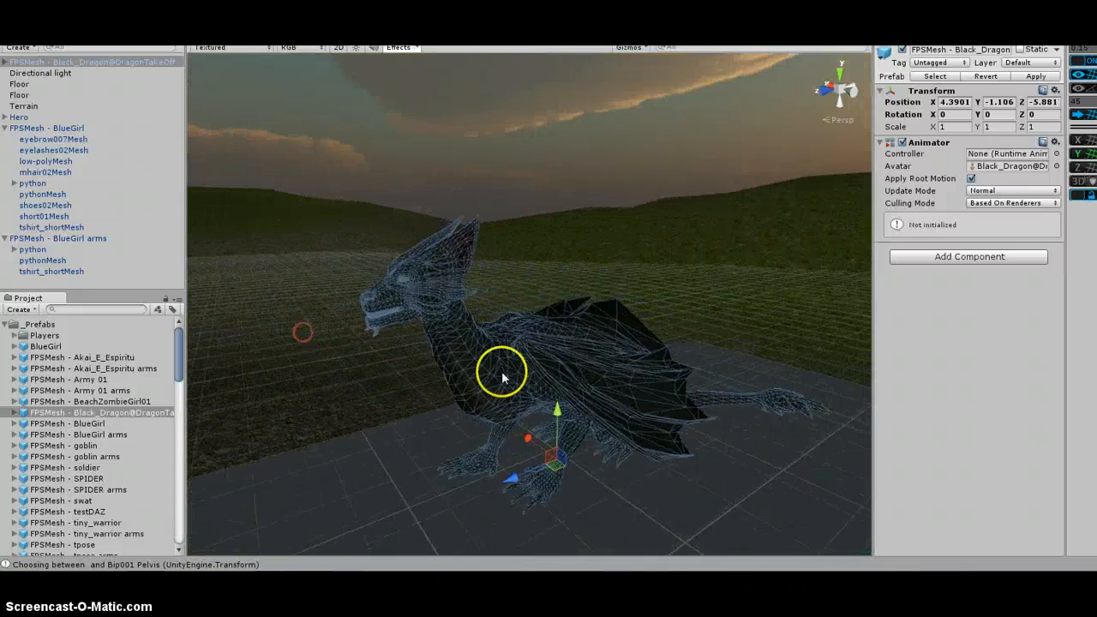
left_click(5, 128)
left_click(6, 62)
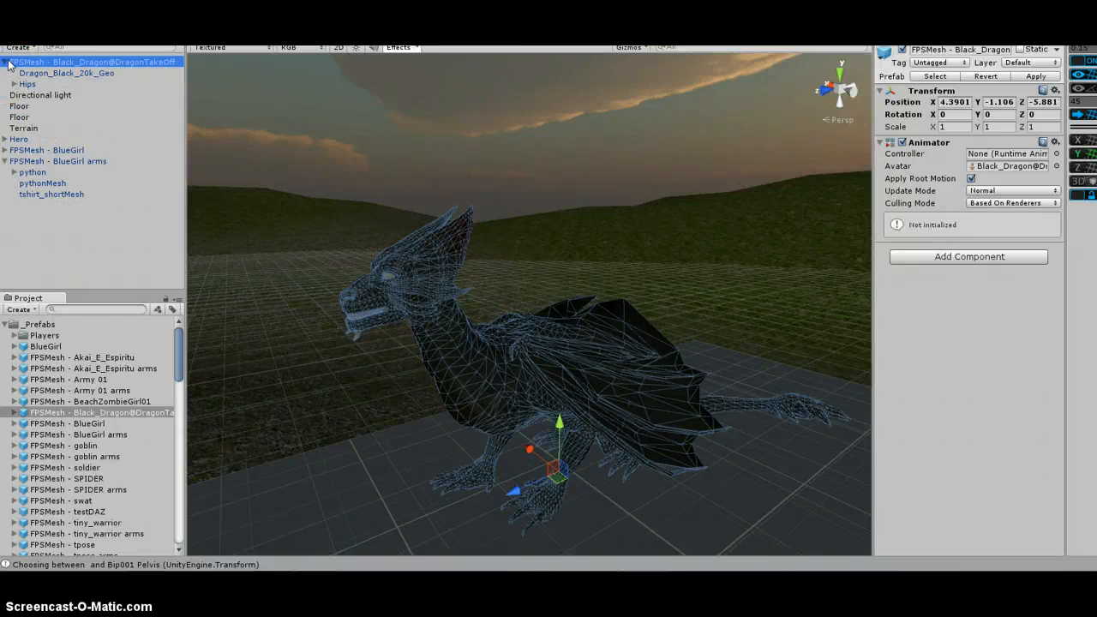
left_click(62, 73)
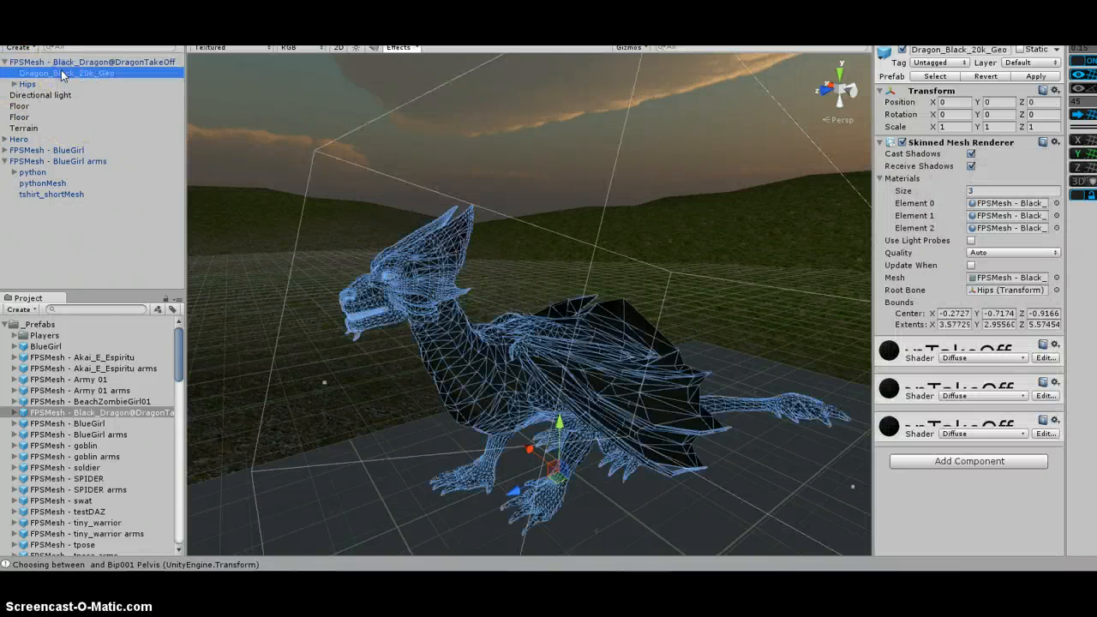
left_click_drag(872, 255, 436, 252)
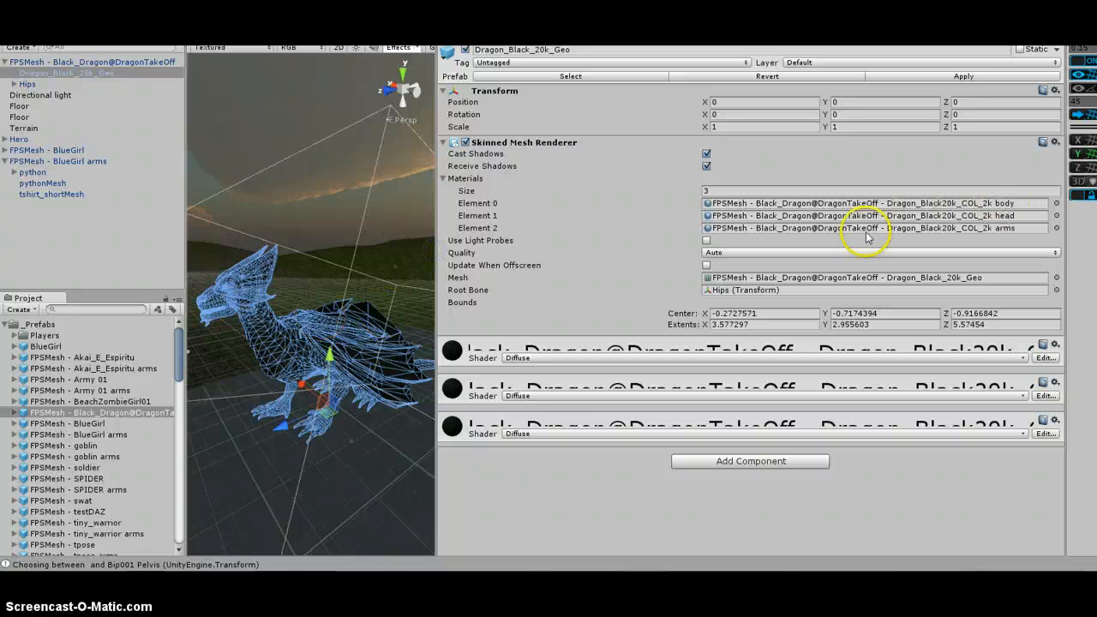
Try InvisibleMaterial on the dragon mesh's body material slot, preview it, and undo the change
left_click(4, 323)
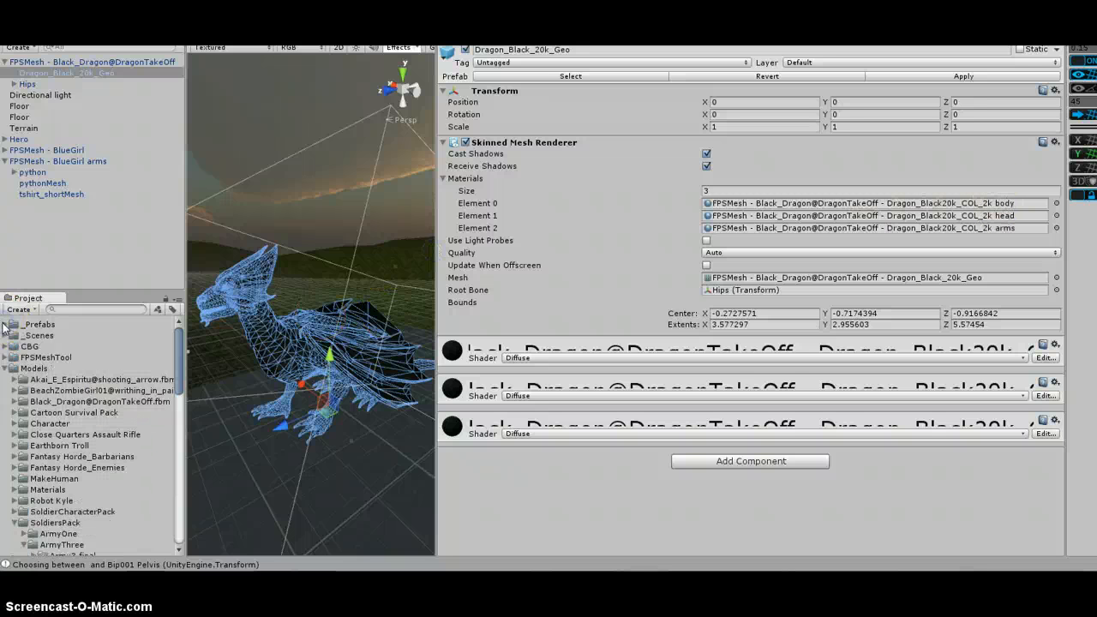
left_click(5, 347)
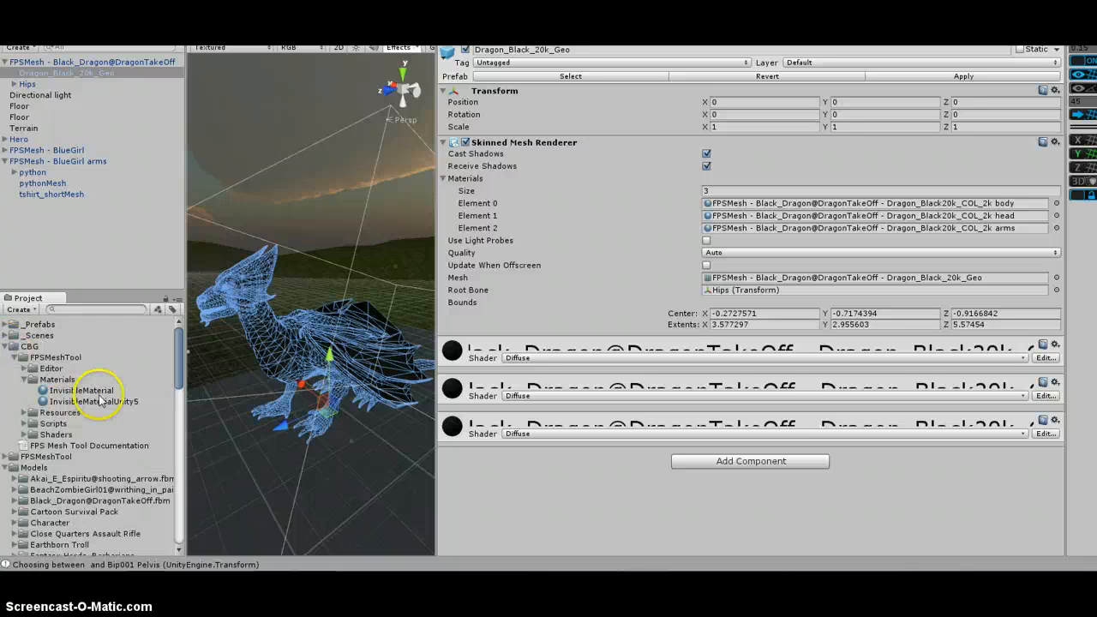
left_click_drag(82, 390, 947, 209)
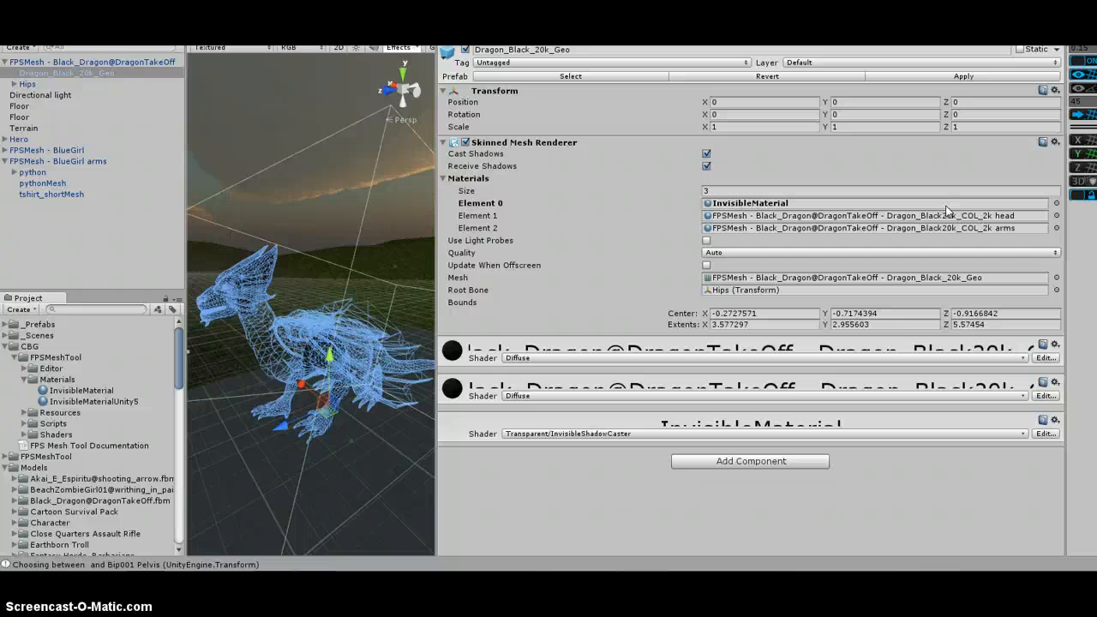
left_click(133, 232)
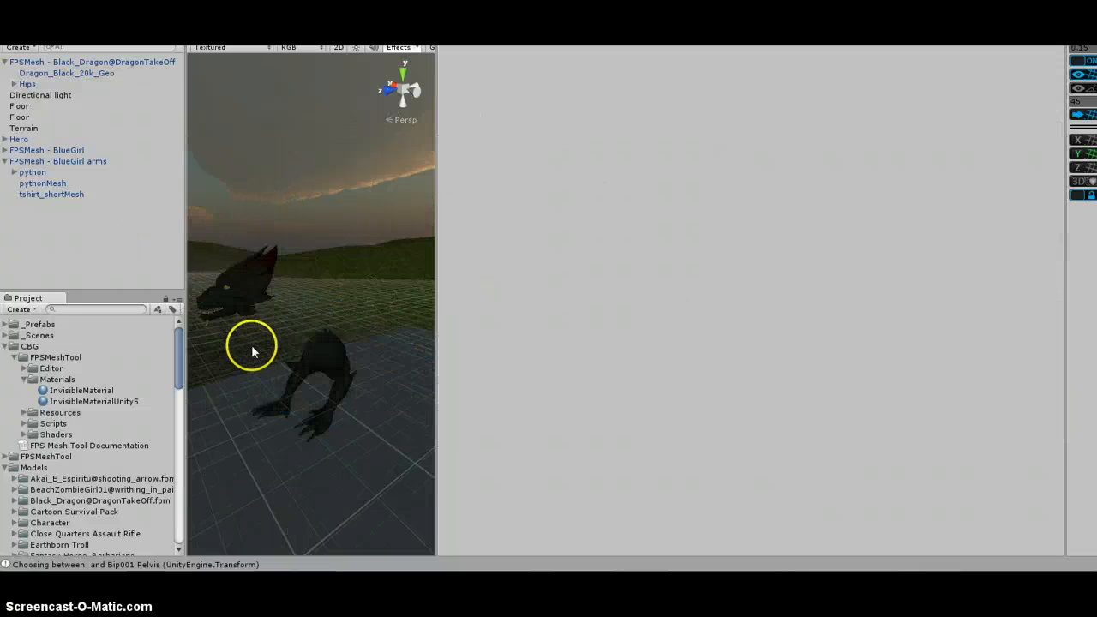
left_click(83, 257)
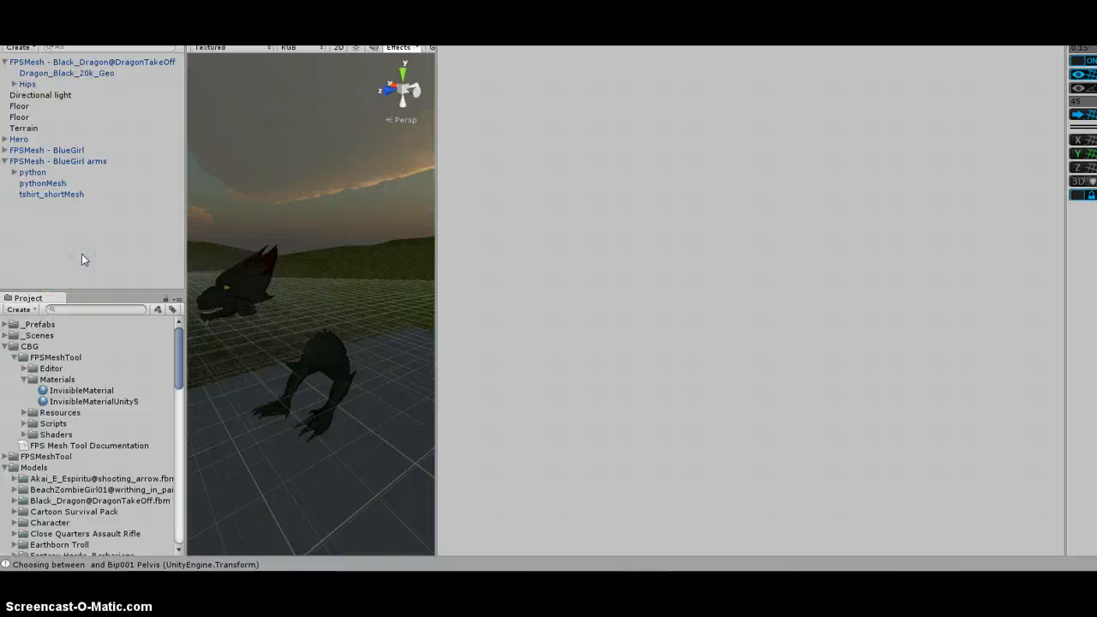
key("ctrl+z")
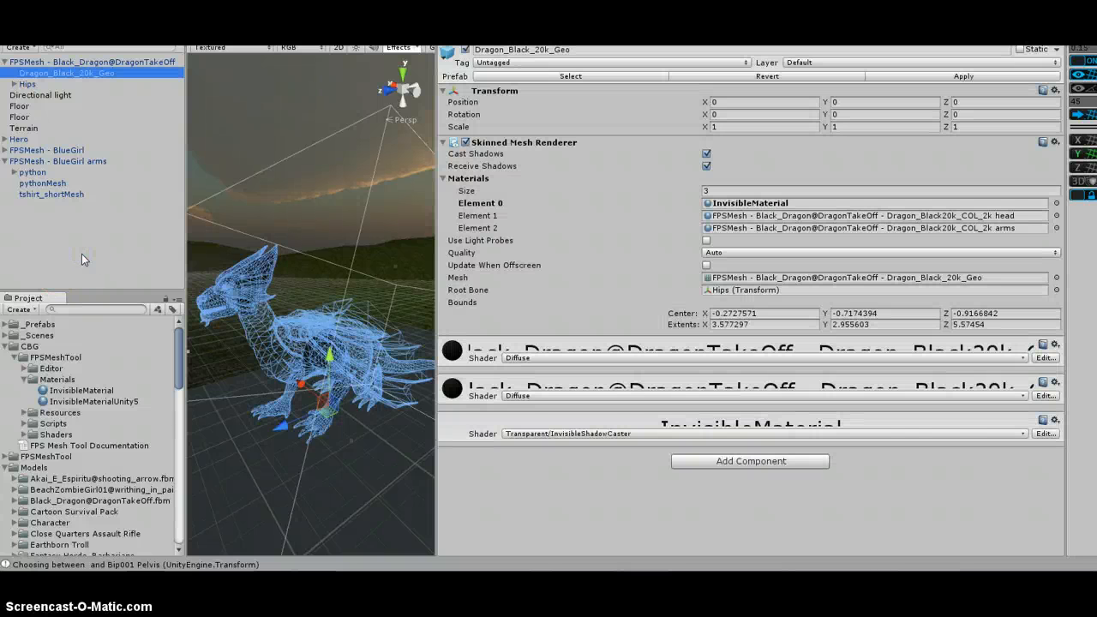
key("ctrl+z")
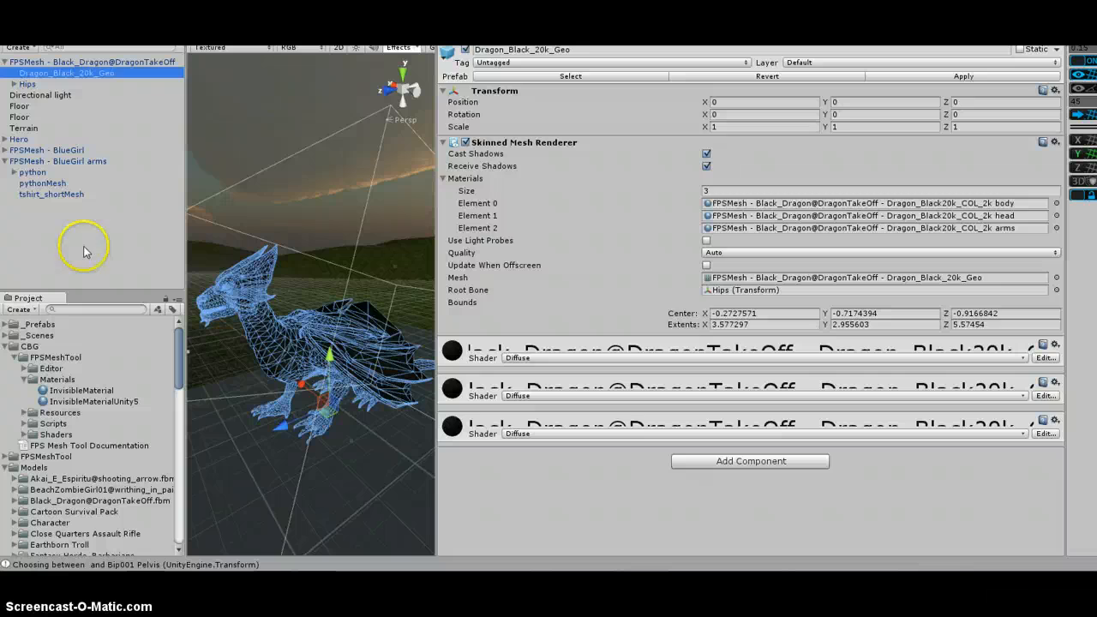
View the dragon model up close in the scene and reselect its Dragon_Black_20k_Geo mesh
left_click(84, 251)
left_click(287, 454)
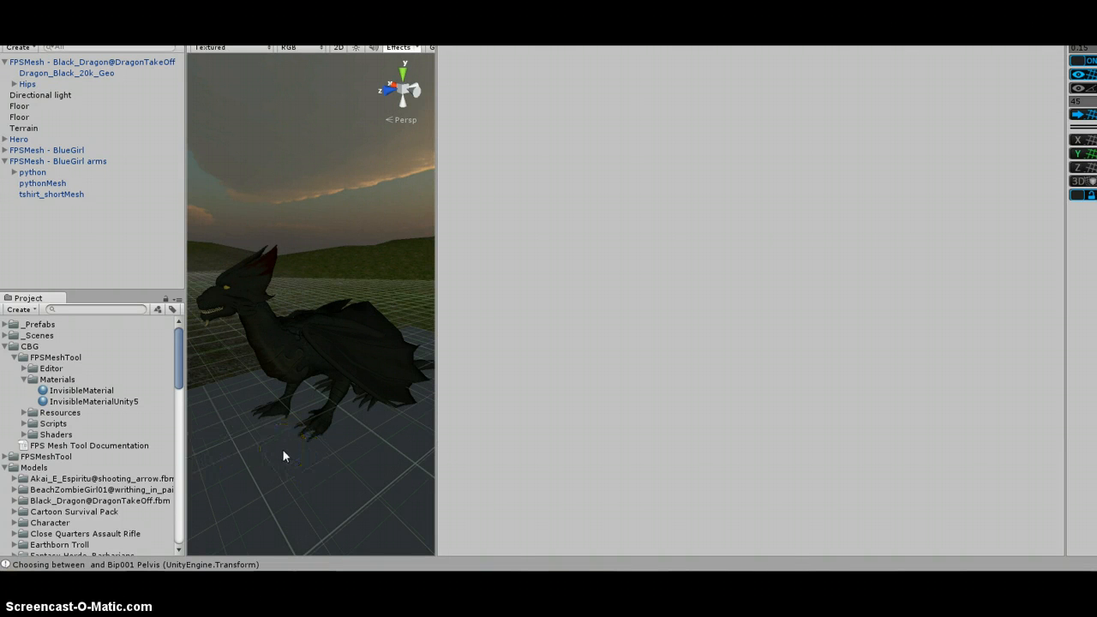
scroll(278, 390, "up", 1)
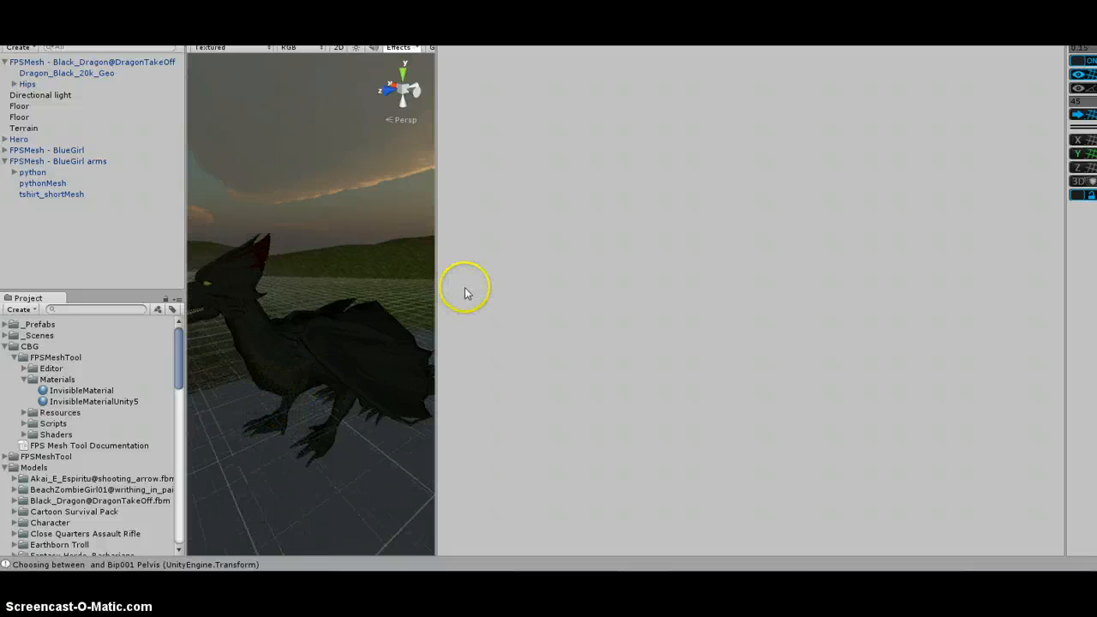
left_click_drag(423, 312, 873, 296)
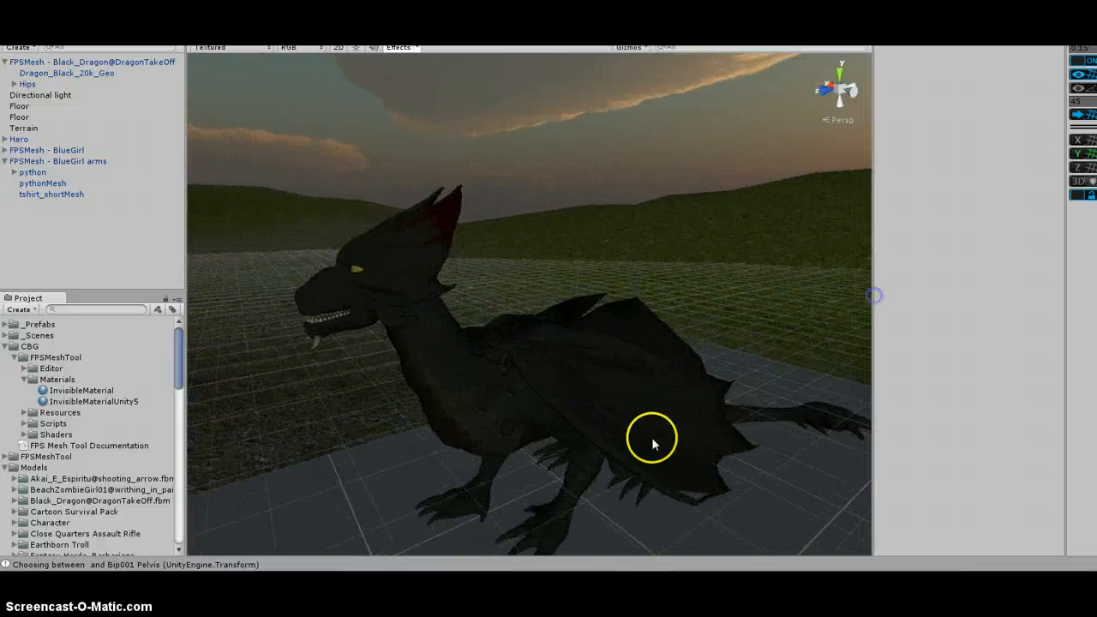
left_click_drag(649, 440, 489, 193)
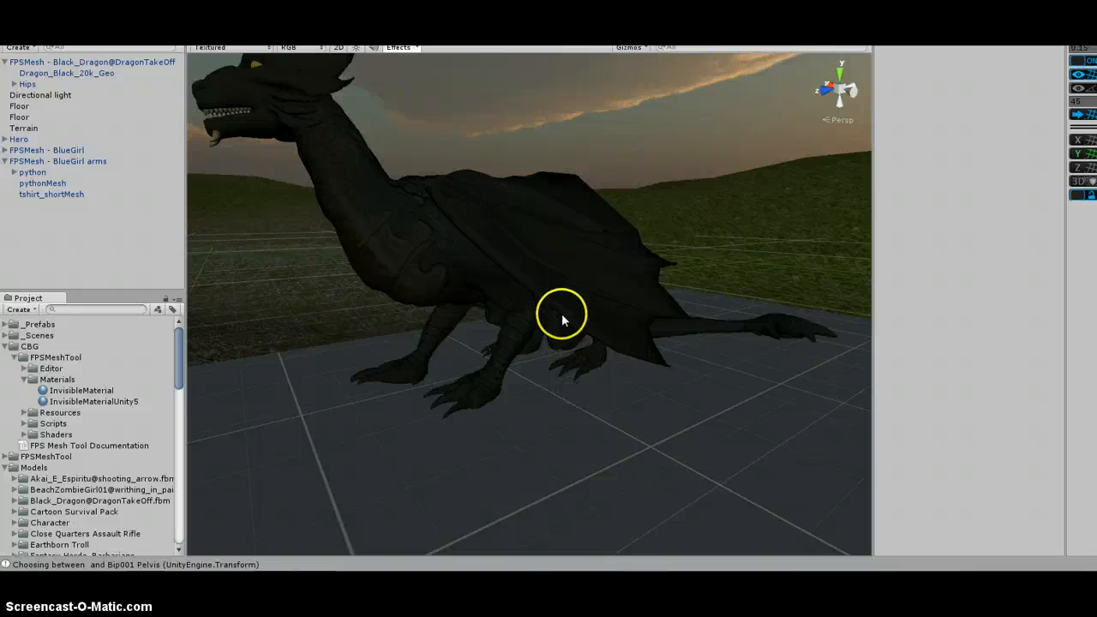
left_click(96, 73)
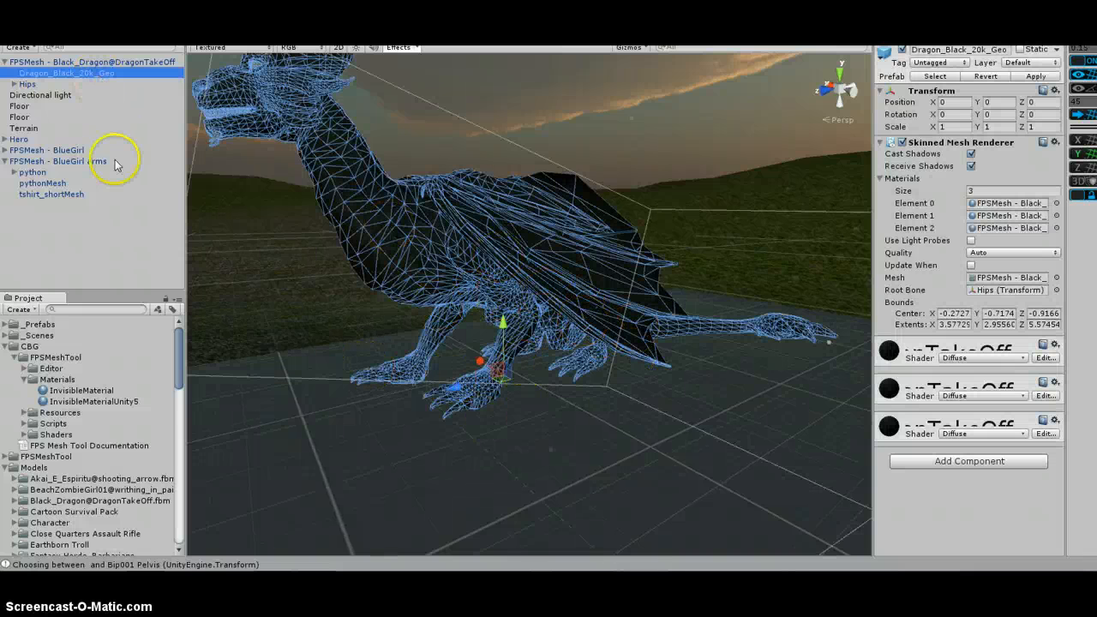
Delete the FPSMesh - Black_Dragon@DragonTakeOff object from the scene
left_click(80, 279)
scroll(339, 394, "down", 4)
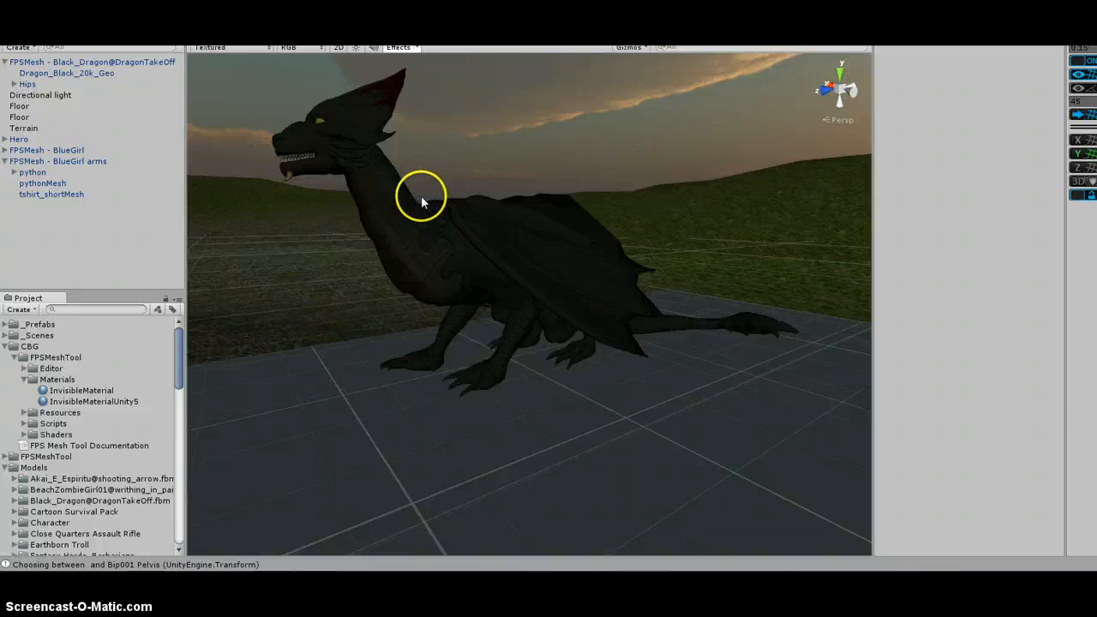
left_click(97, 61)
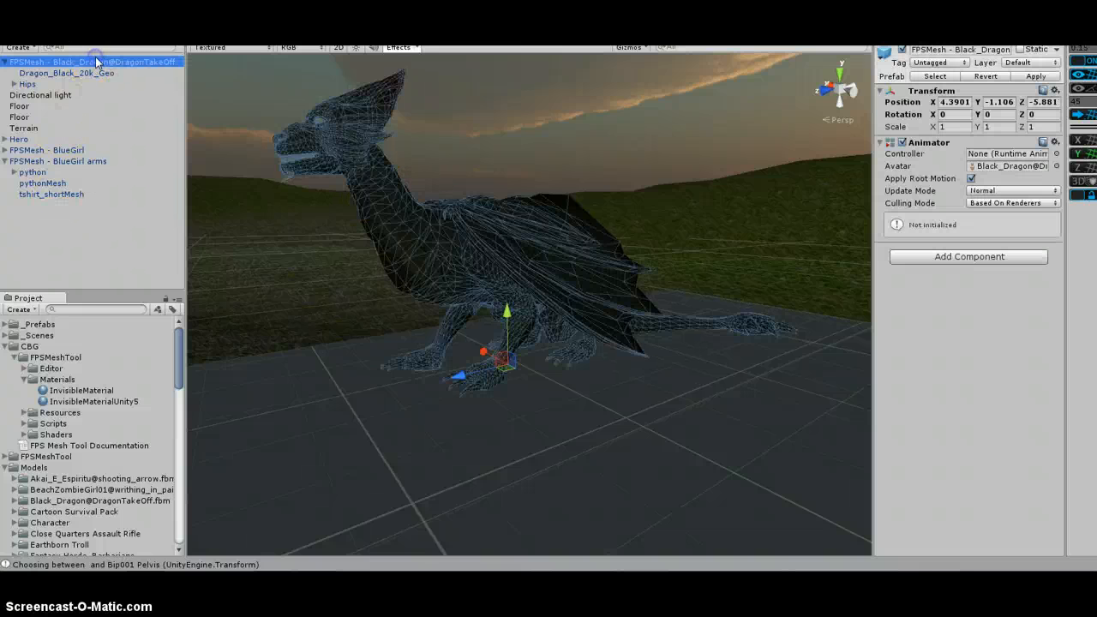
key("Delete")
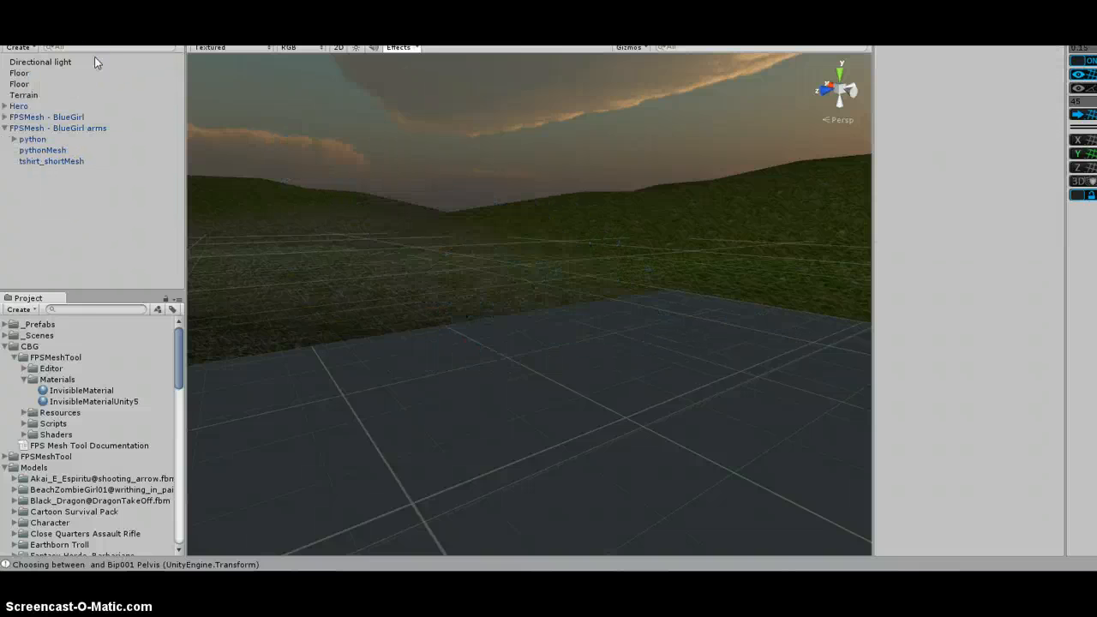
Delete the FPSMesh - BlueGirl and FPSMesh - BlueGirl arms objects from the scene
left_click(54, 116)
key("Delete")
left_click(57, 116)
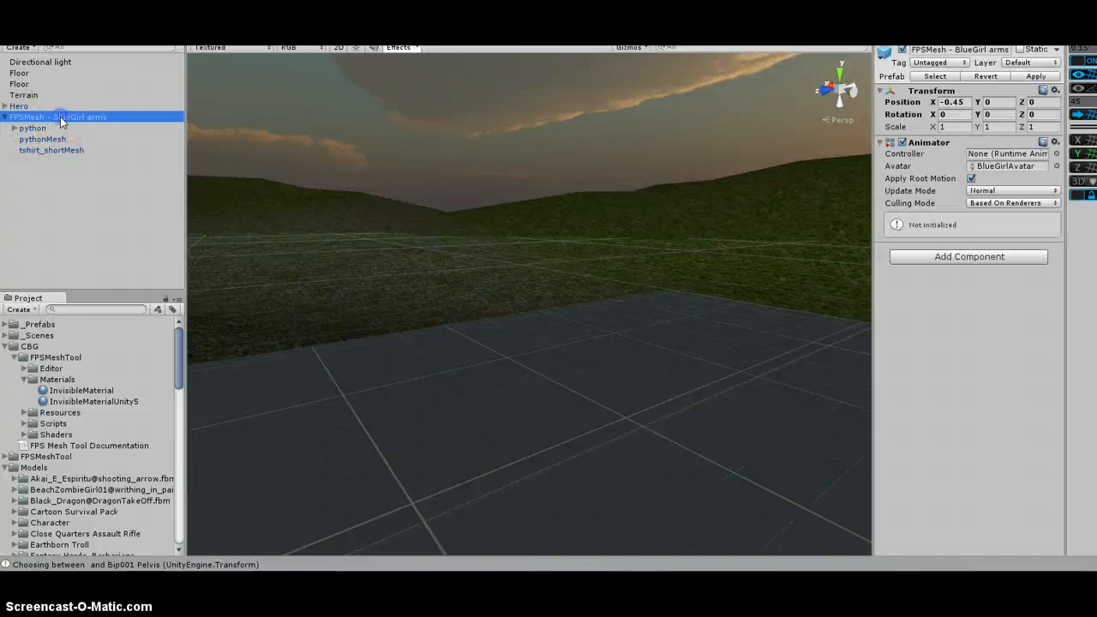
key("Delete")
Frame the Hero character in the scene view and select its Mesh object under Body
left_click(24, 106)
key("f")
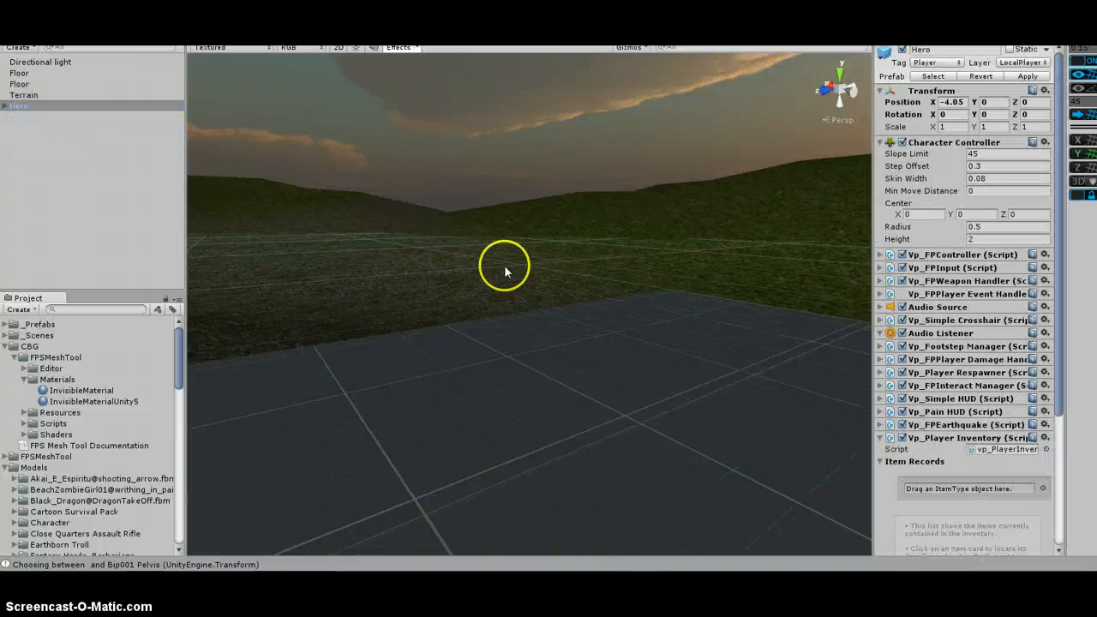
scroll(589, 310, "up", 4)
scroll(589, 310, "up", 3)
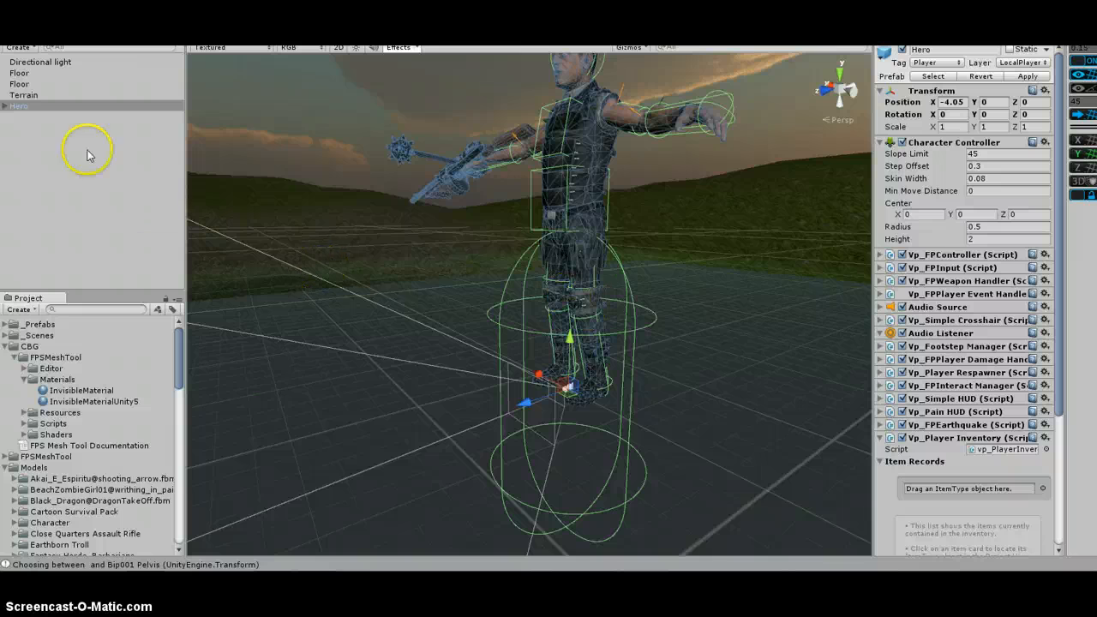
left_click(5, 106)
left_click(30, 128)
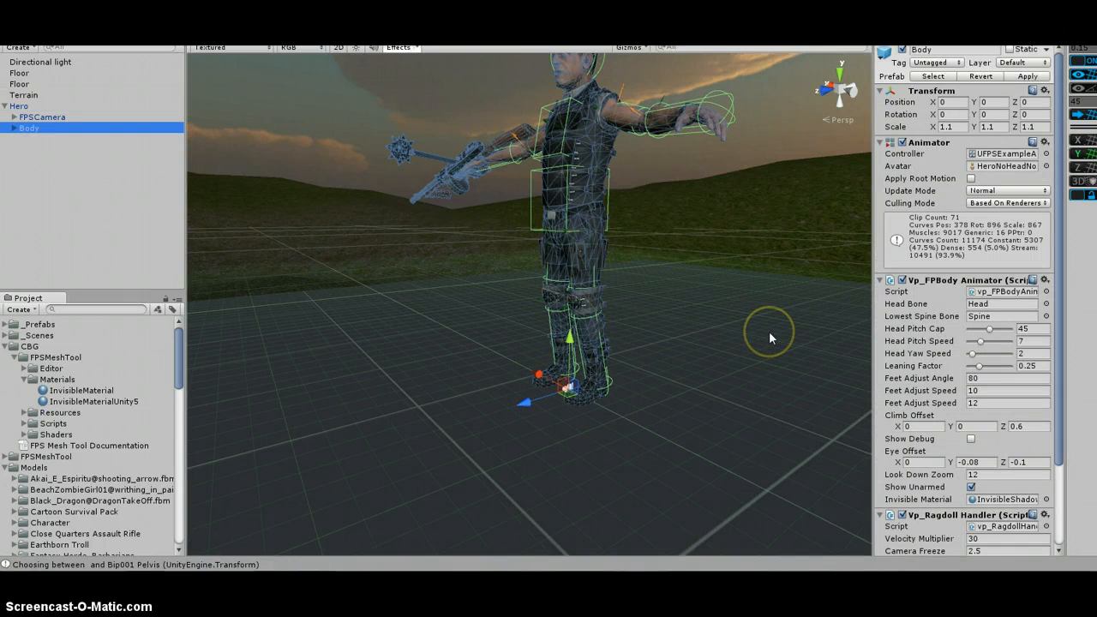
left_click(14, 128)
left_click(38, 138)
middle_click_drag(632, 196, 590, 214)
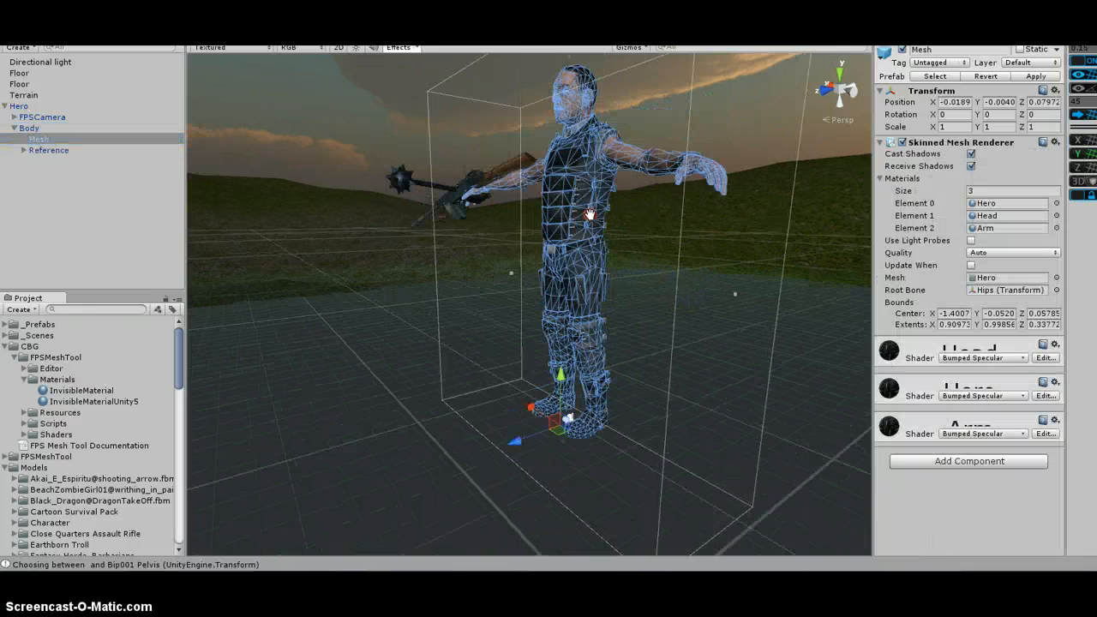
left_click_drag(590, 214, 572, 249, "alt")
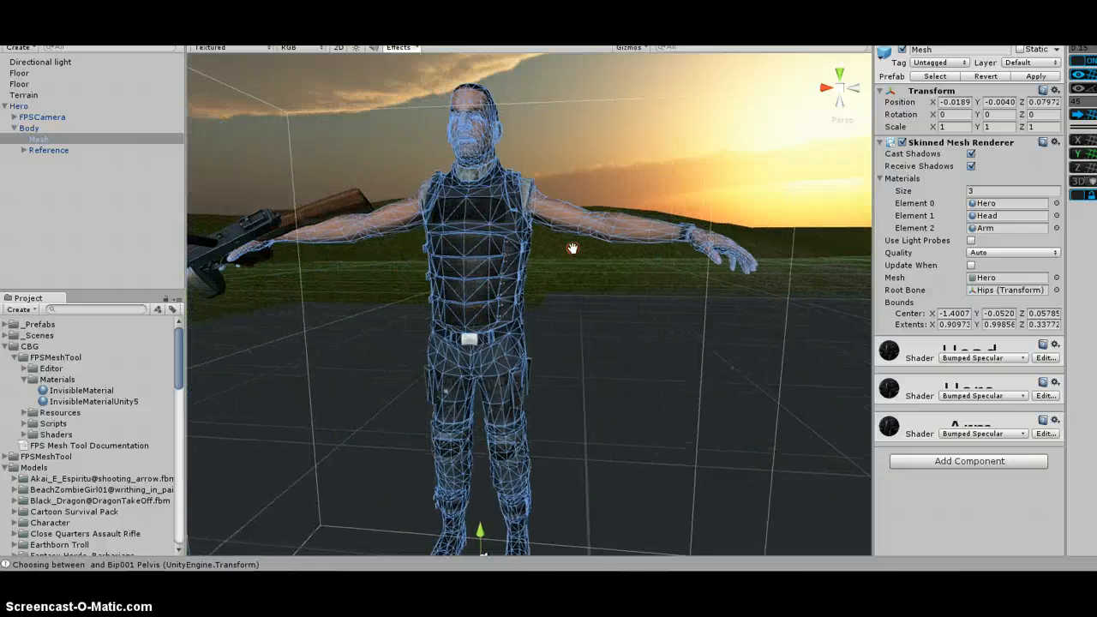
Locate the Hero, Head and Arm materials assigned to the Hero mesh's three material elements
left_click(994, 204)
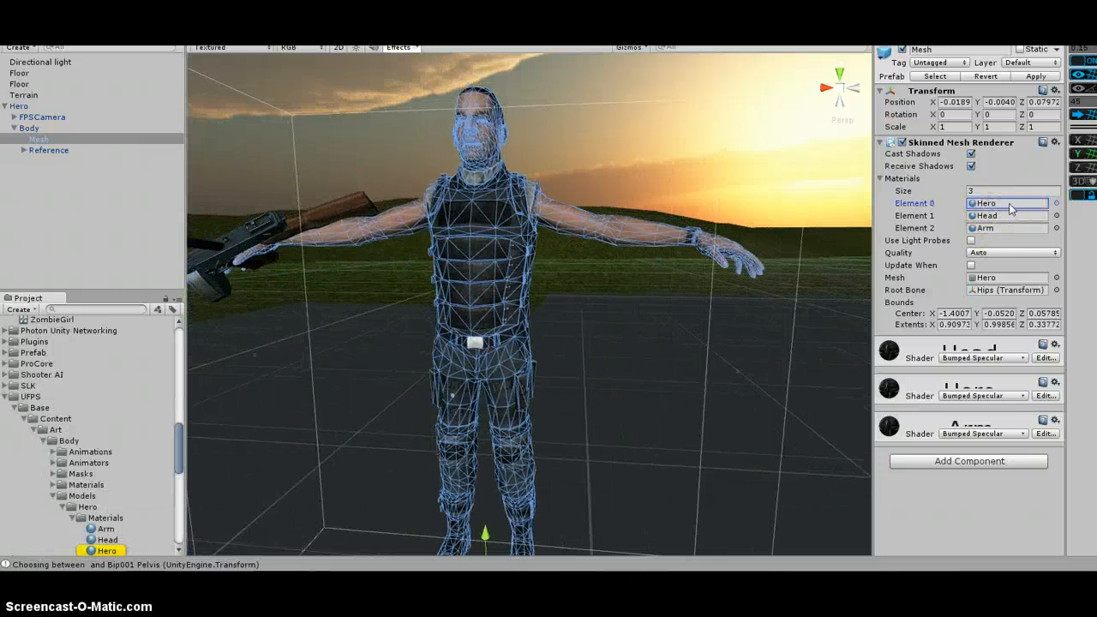
left_click(988, 215)
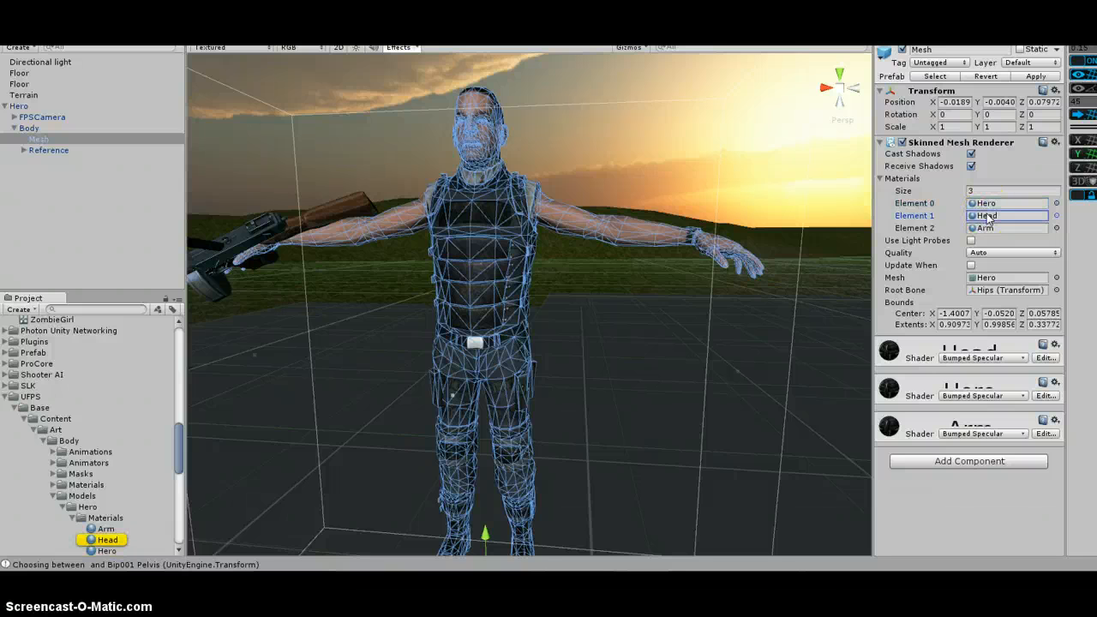
left_click(995, 228)
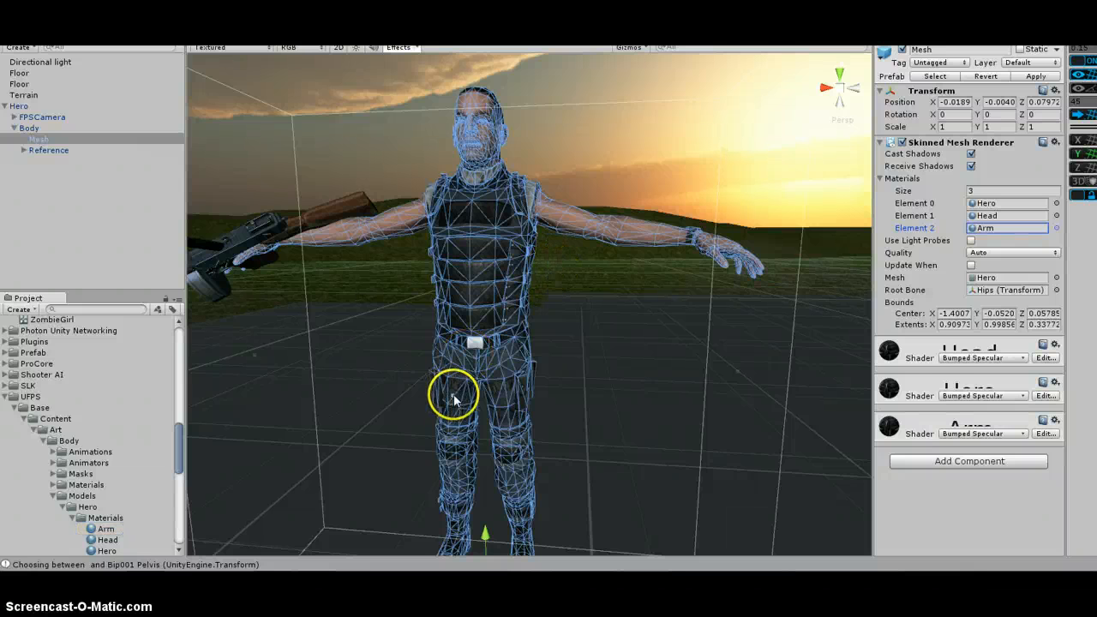
Examine the Hero model in the scene view from several distances and deselect it
scroll(448, 379, "down", 5)
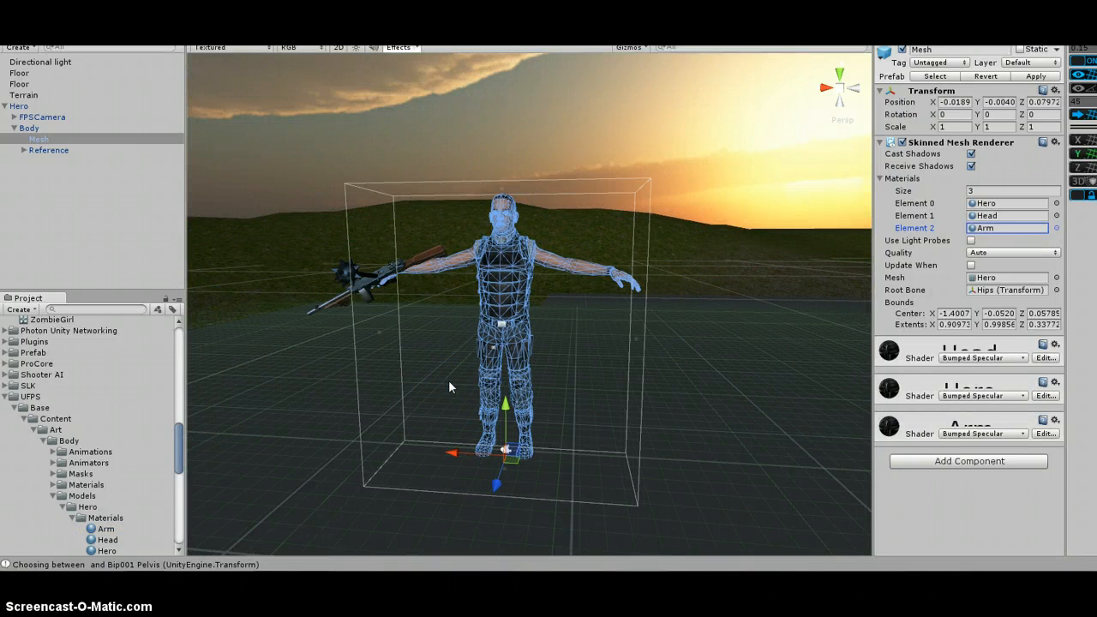
scroll(448, 383, "up", 5)
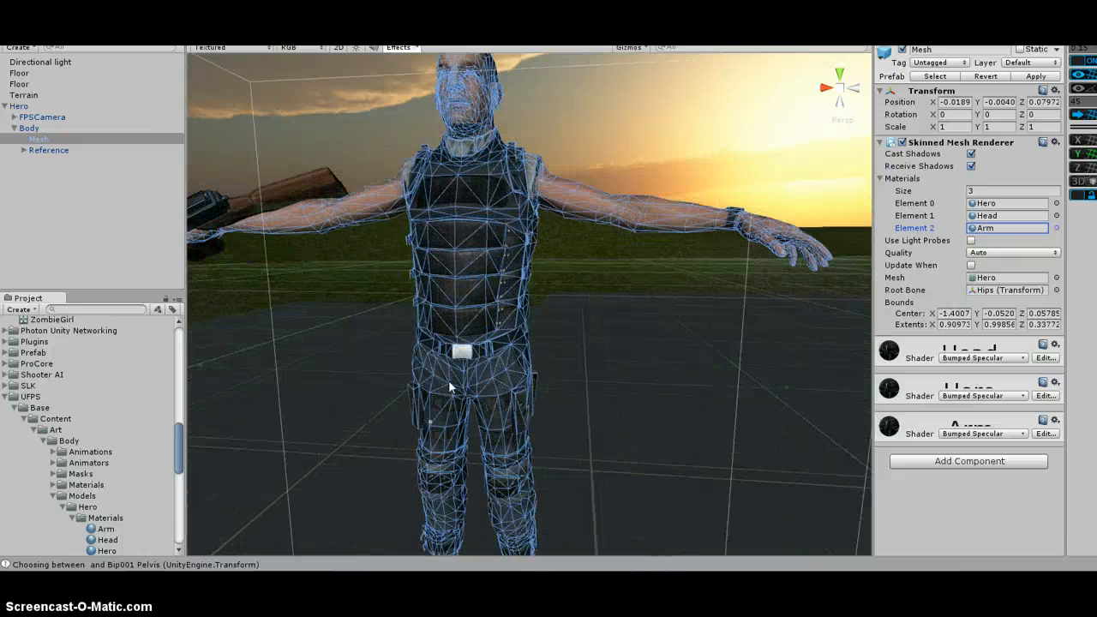
scroll(448, 380, "up", 3)
scroll(448, 380, "down", 6)
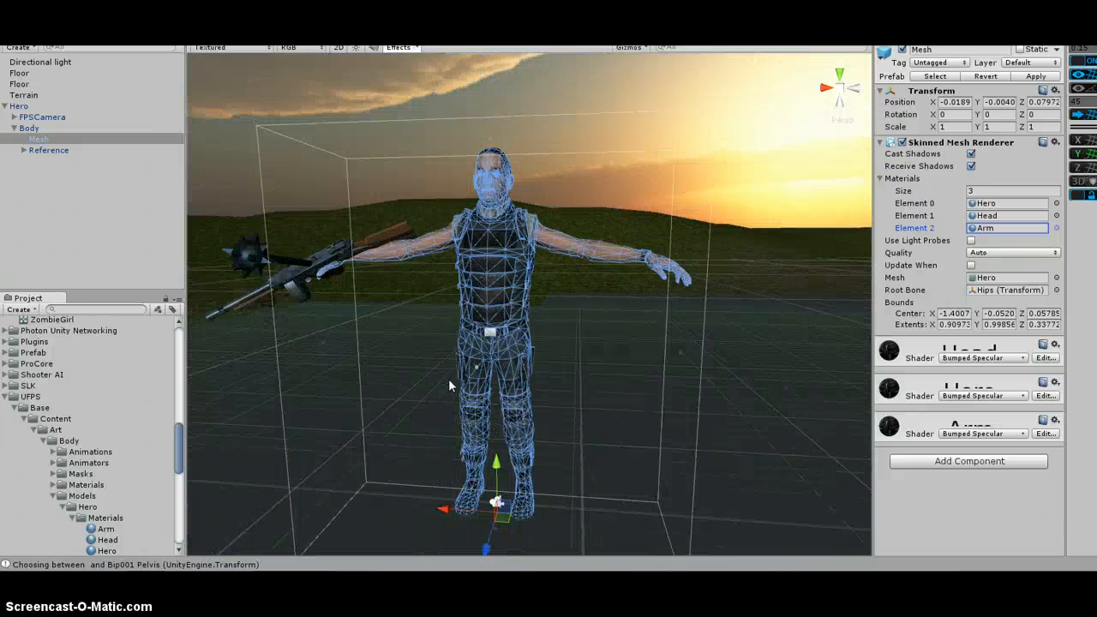
middle_click_drag(457, 349, 467, 369)
scroll(467, 369, "down", 3)
middle_click_drag(519, 423, 512, 346)
left_click(96, 208)
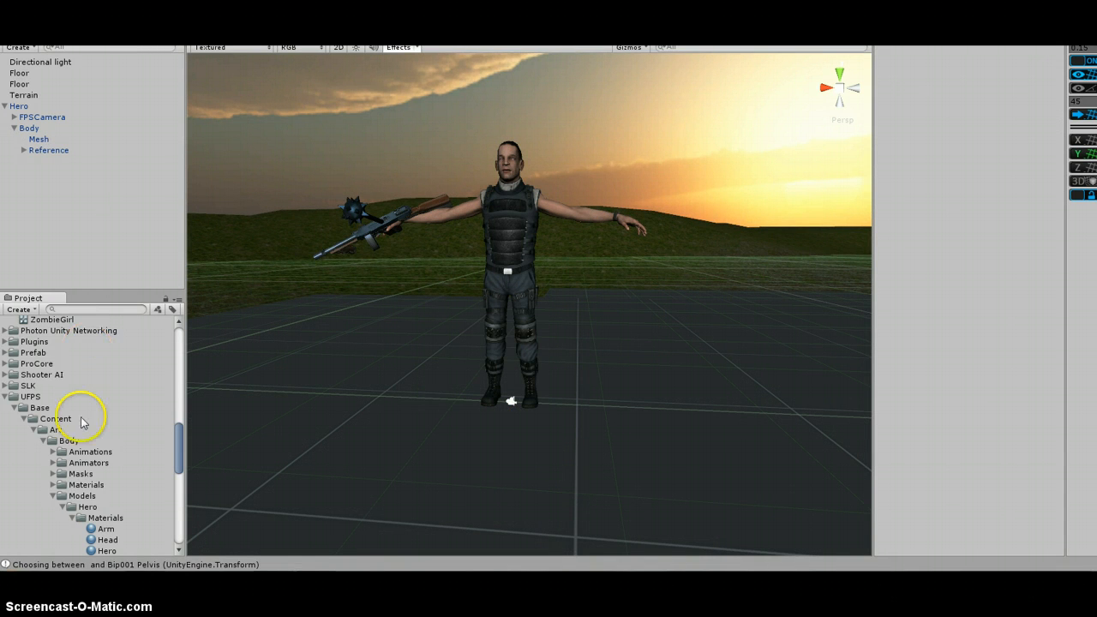
left_click(120, 187)
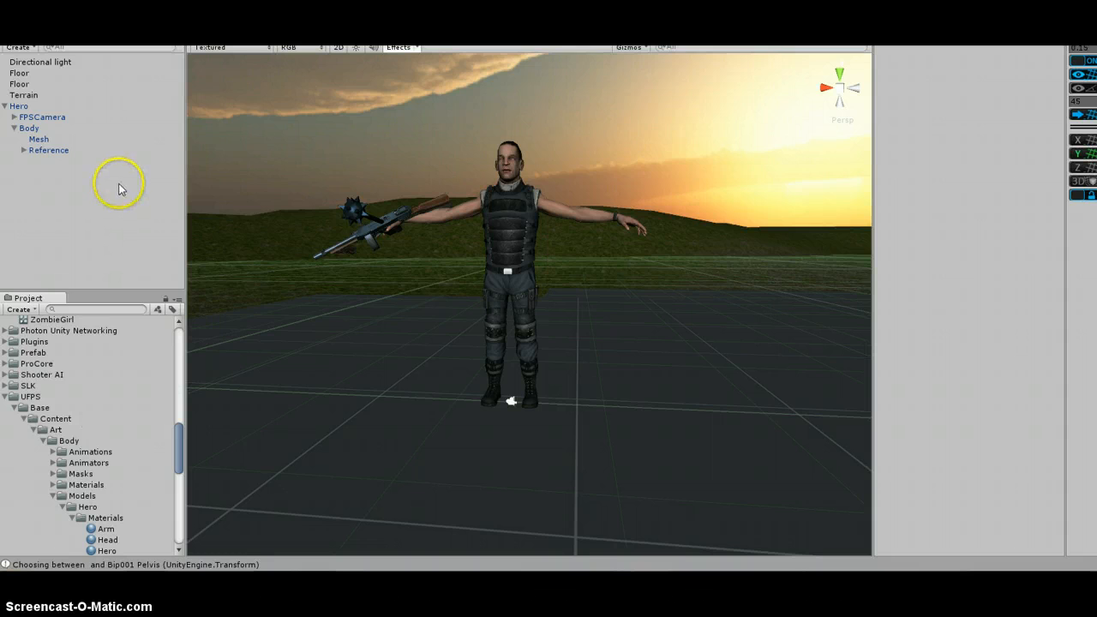